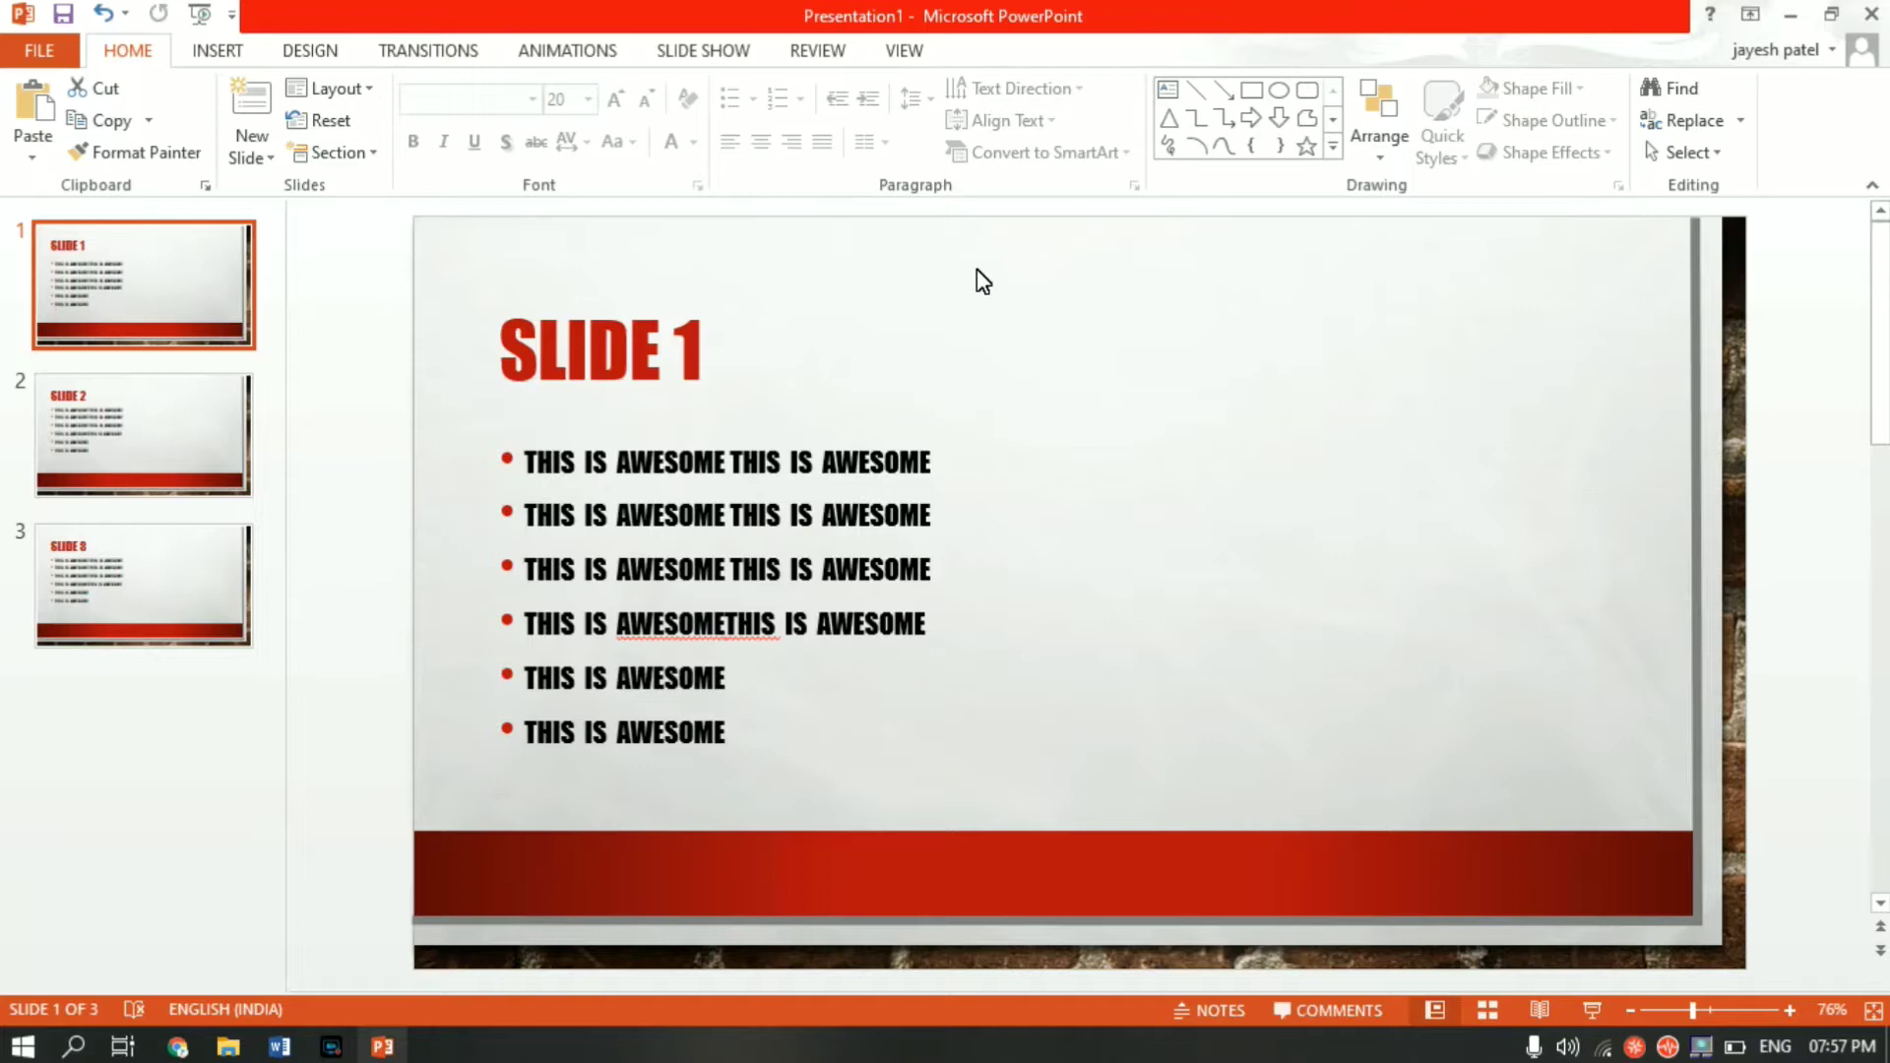
Open Slide Master view and select the top Main Event Slide Master thumbnail.
left_click(912, 55)
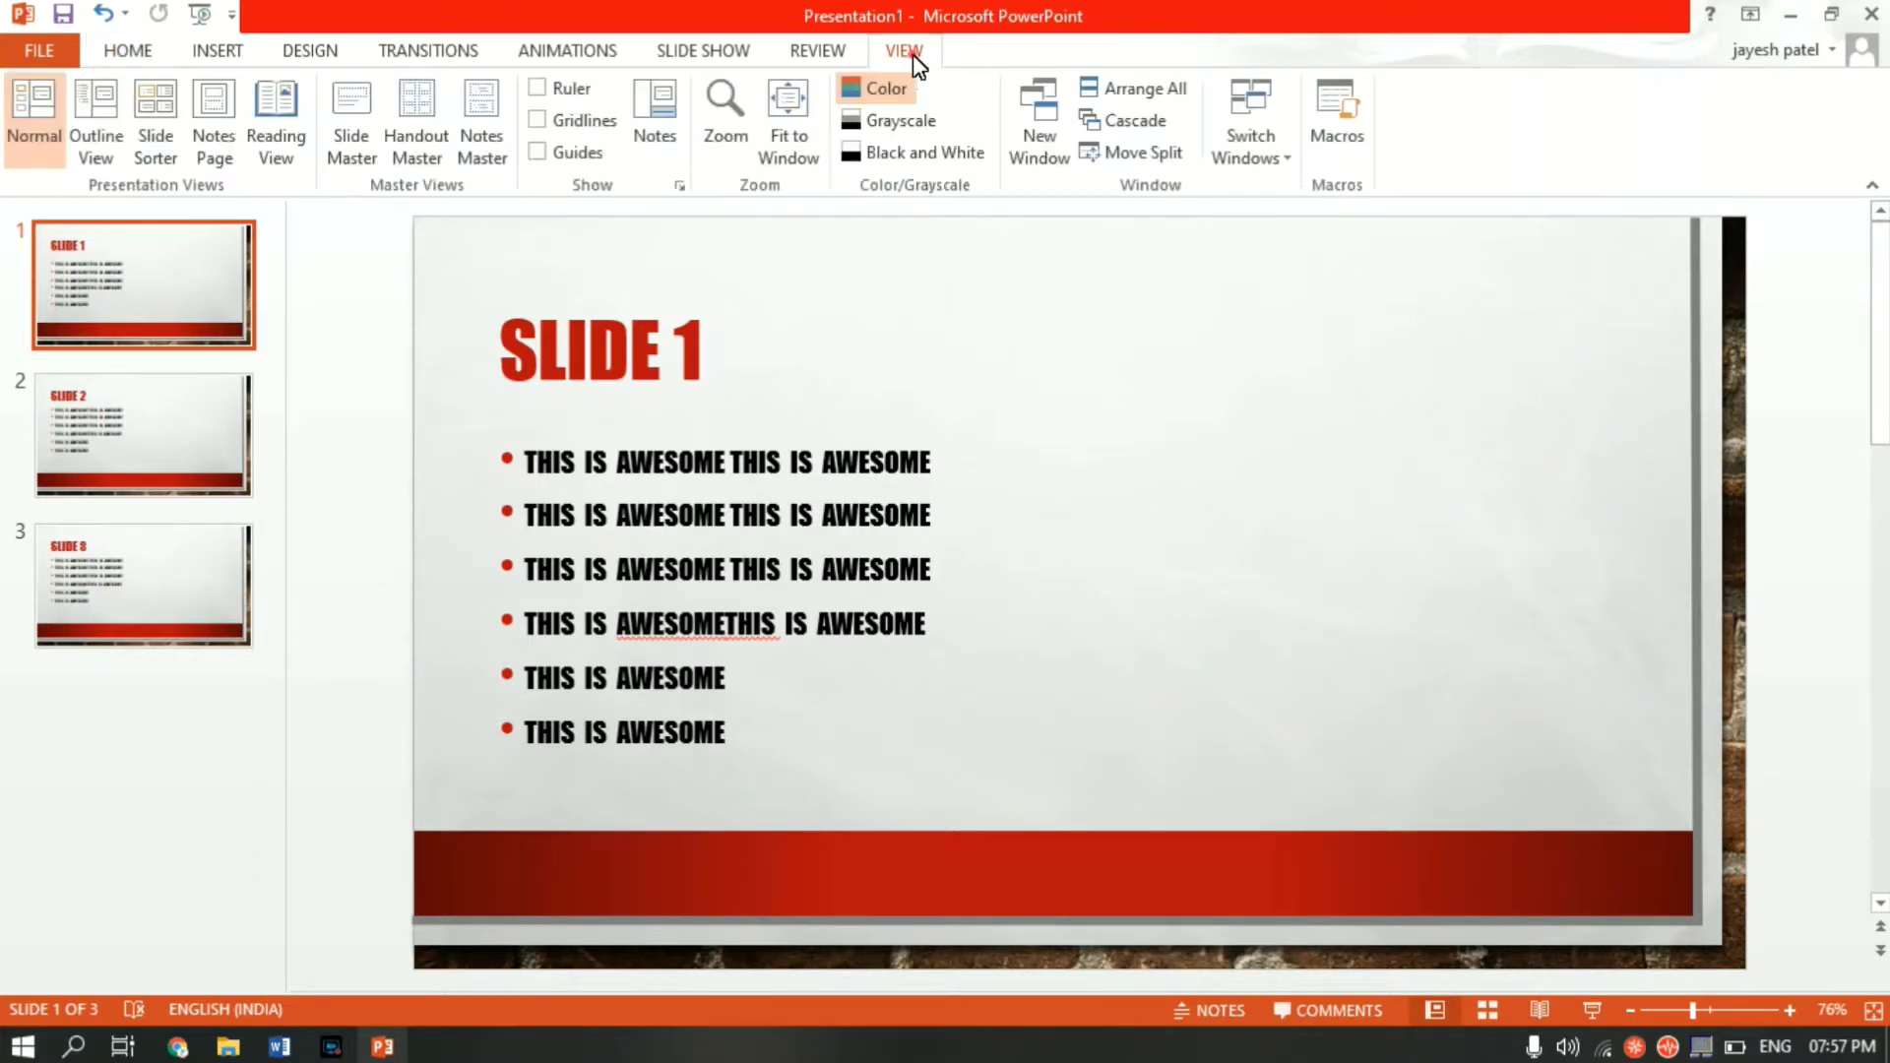
left_click(370, 121)
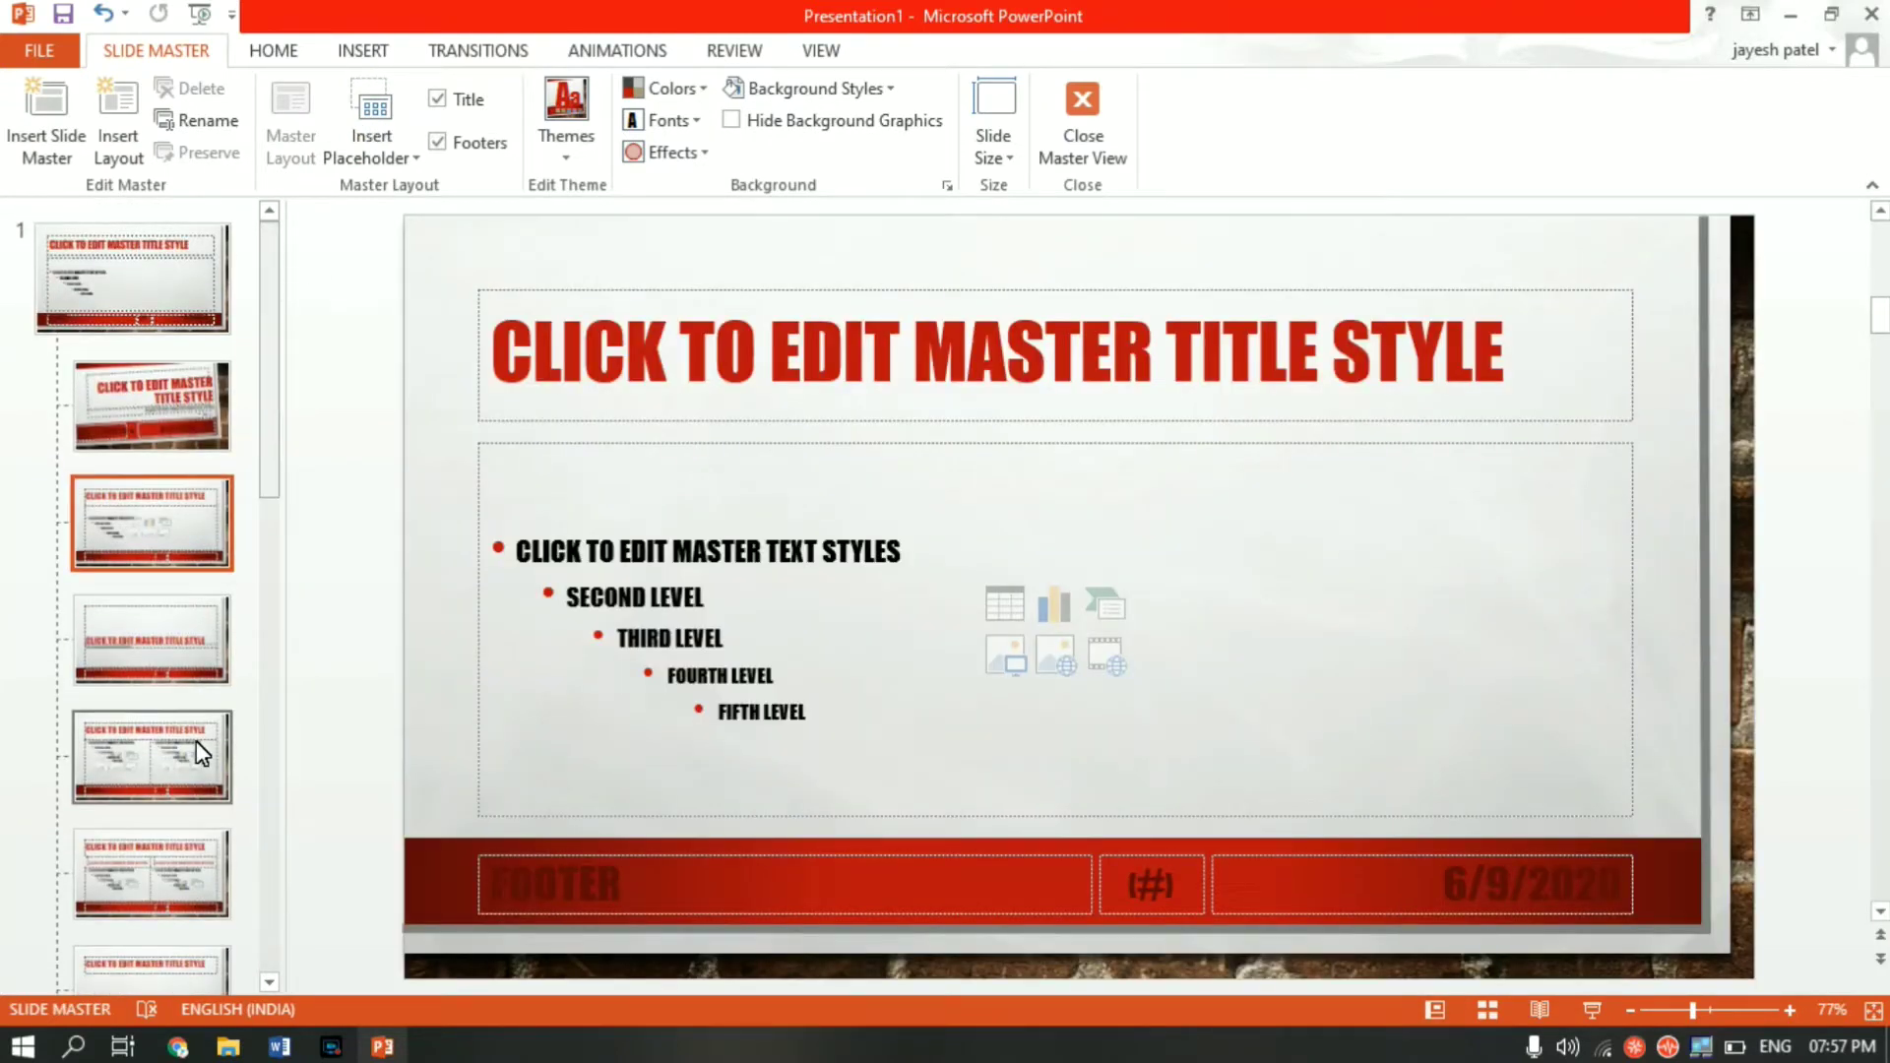
left_click(186, 293)
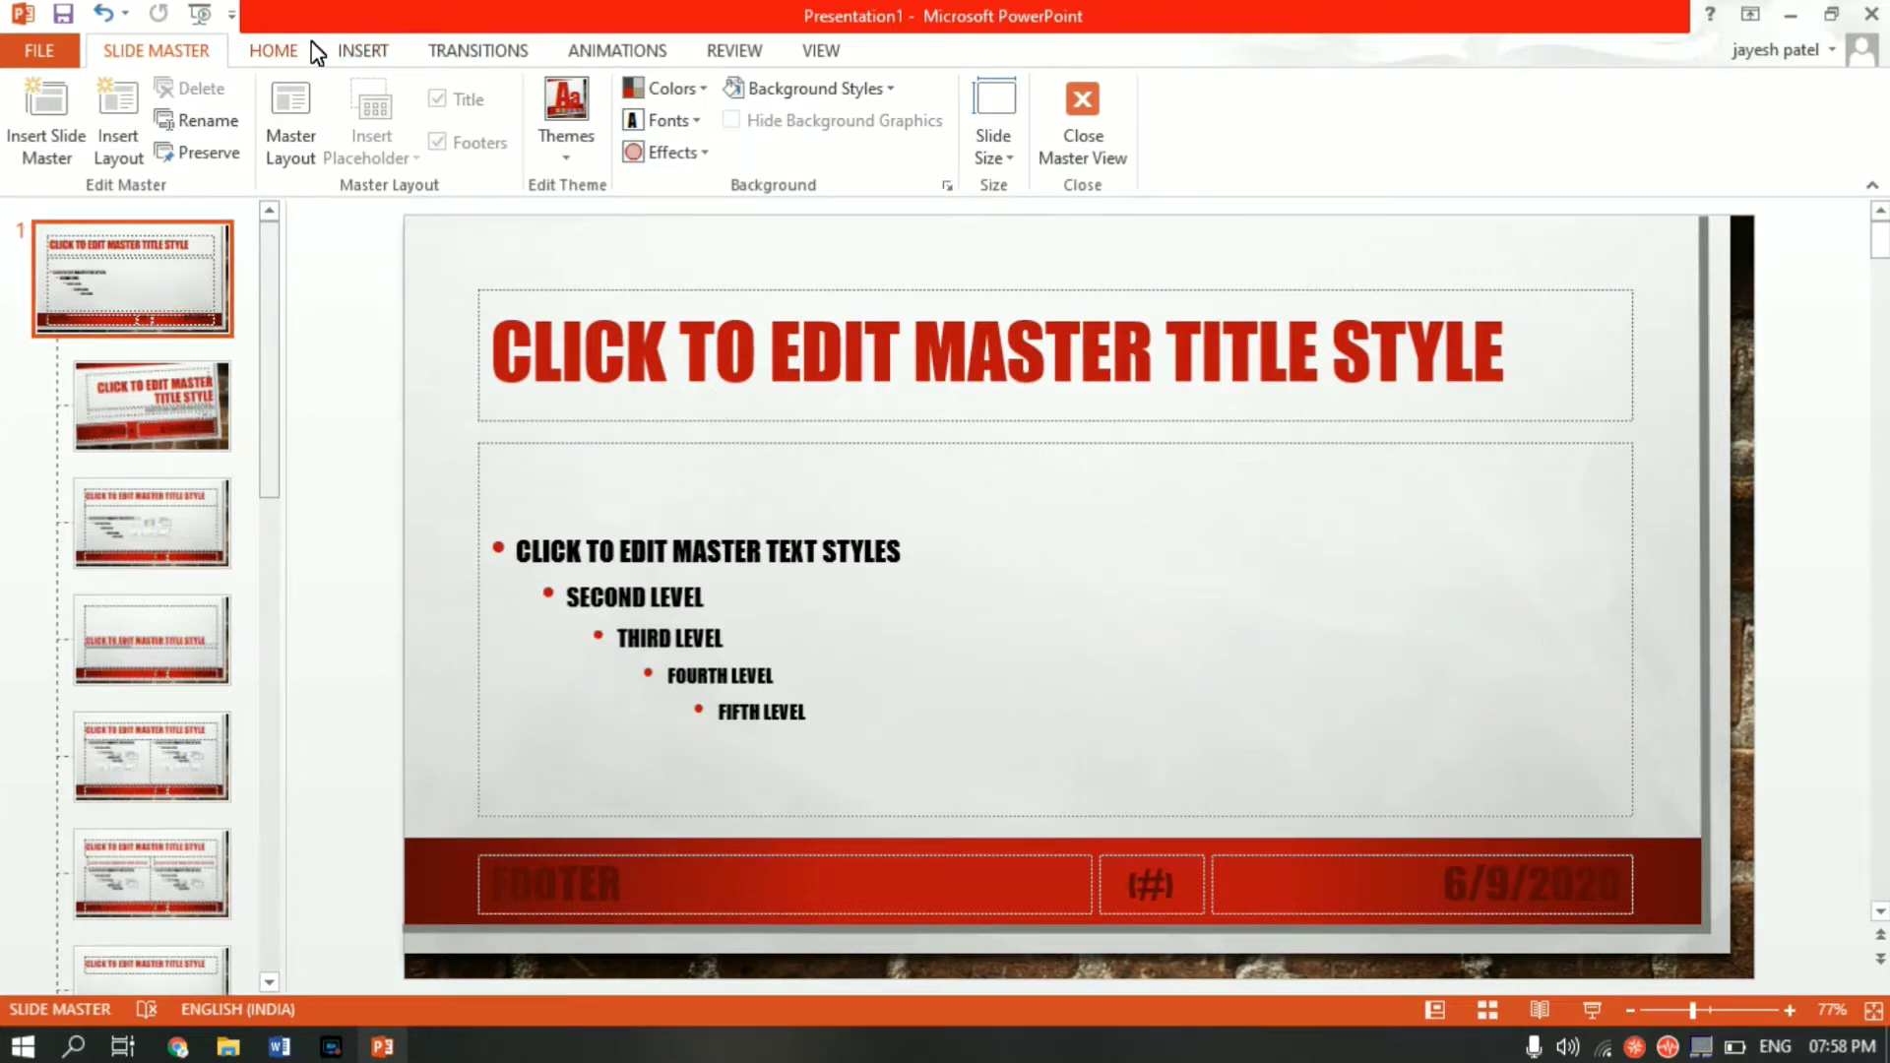
Draw a text box mid-slide on the master and type 'Draft'.
left_click(362, 50)
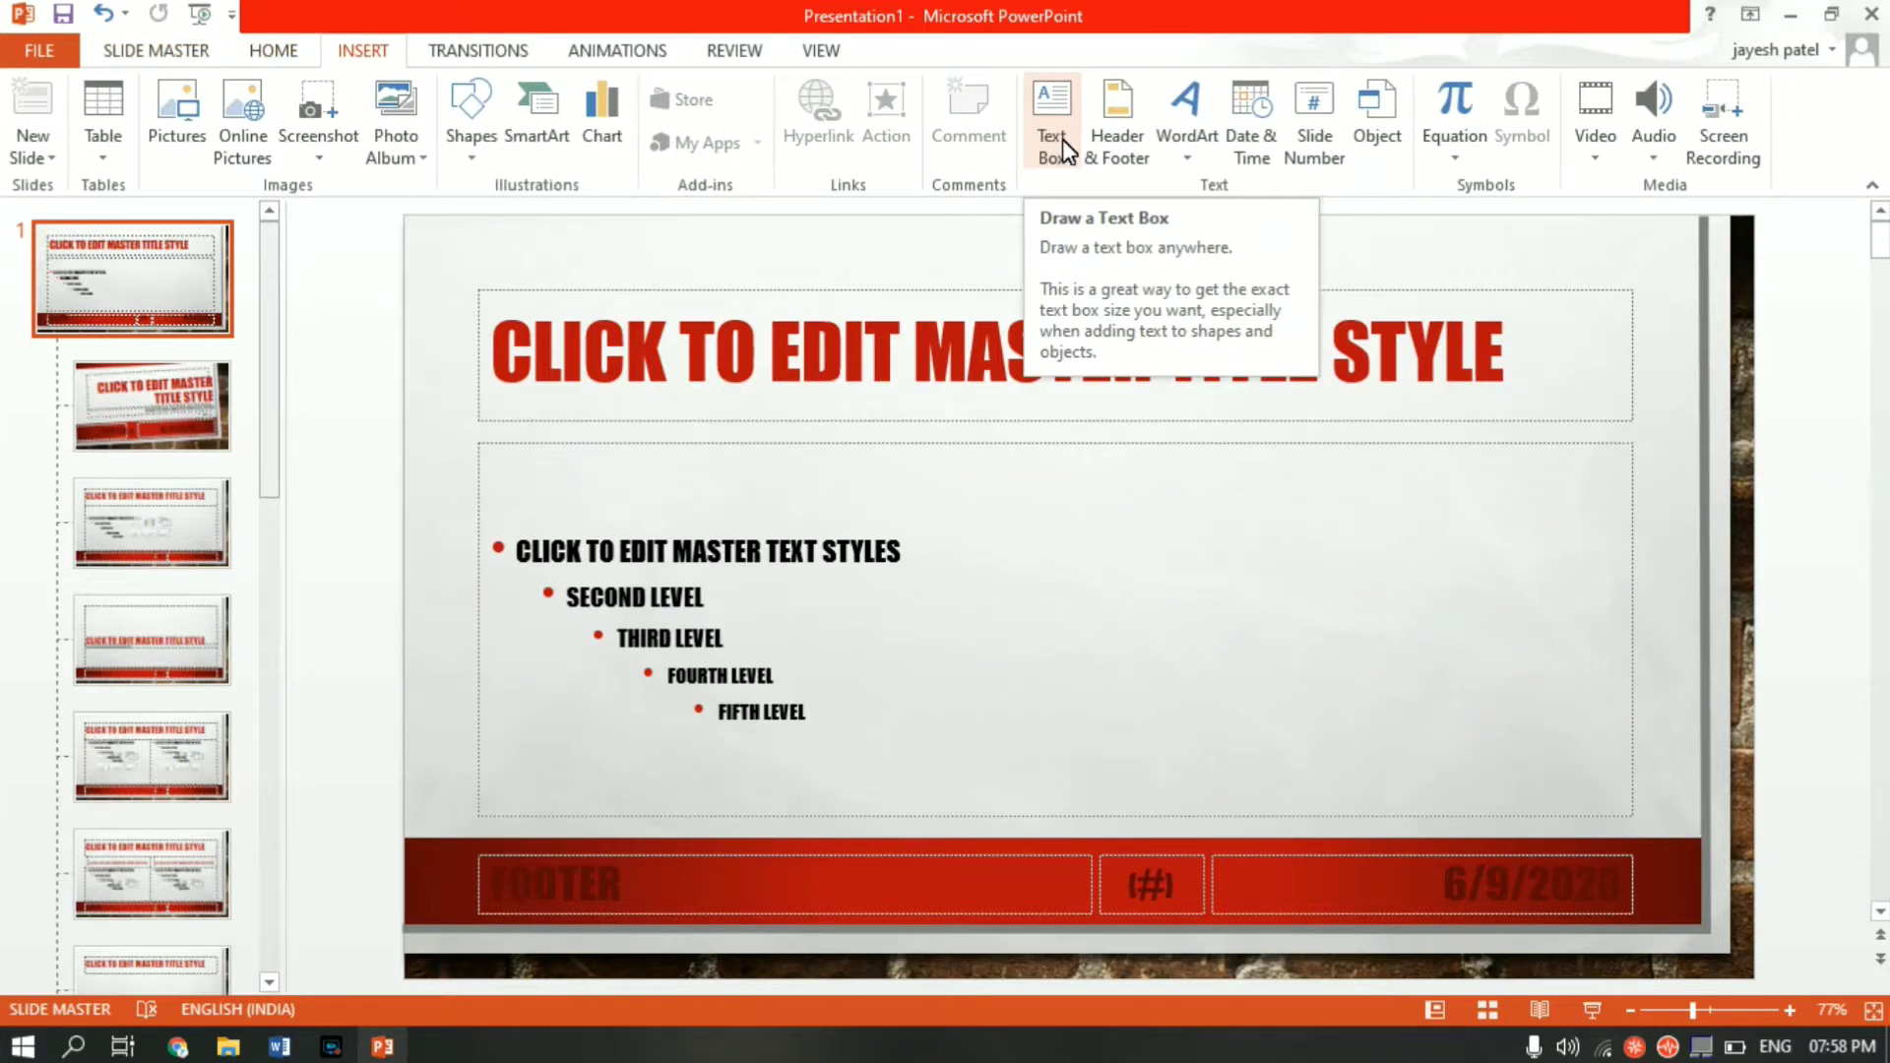
left_click(1062, 158)
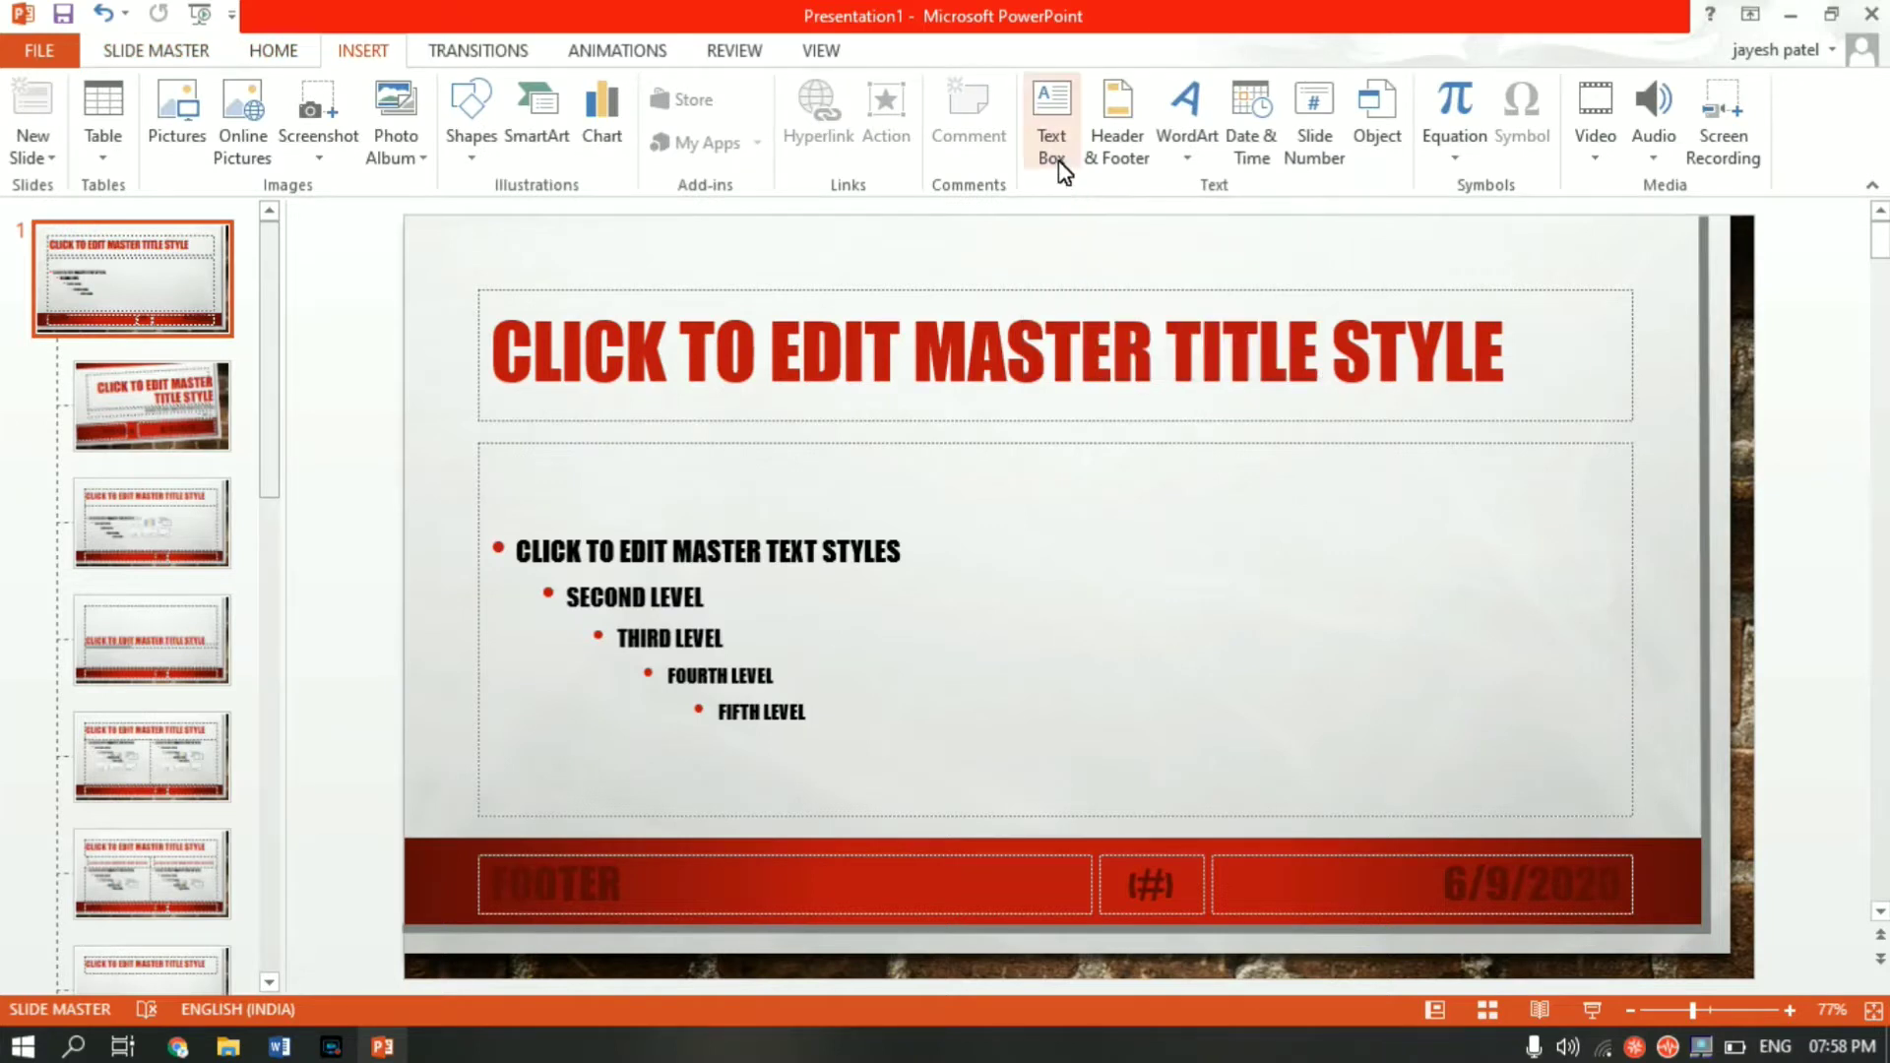
left_click(1054, 150)
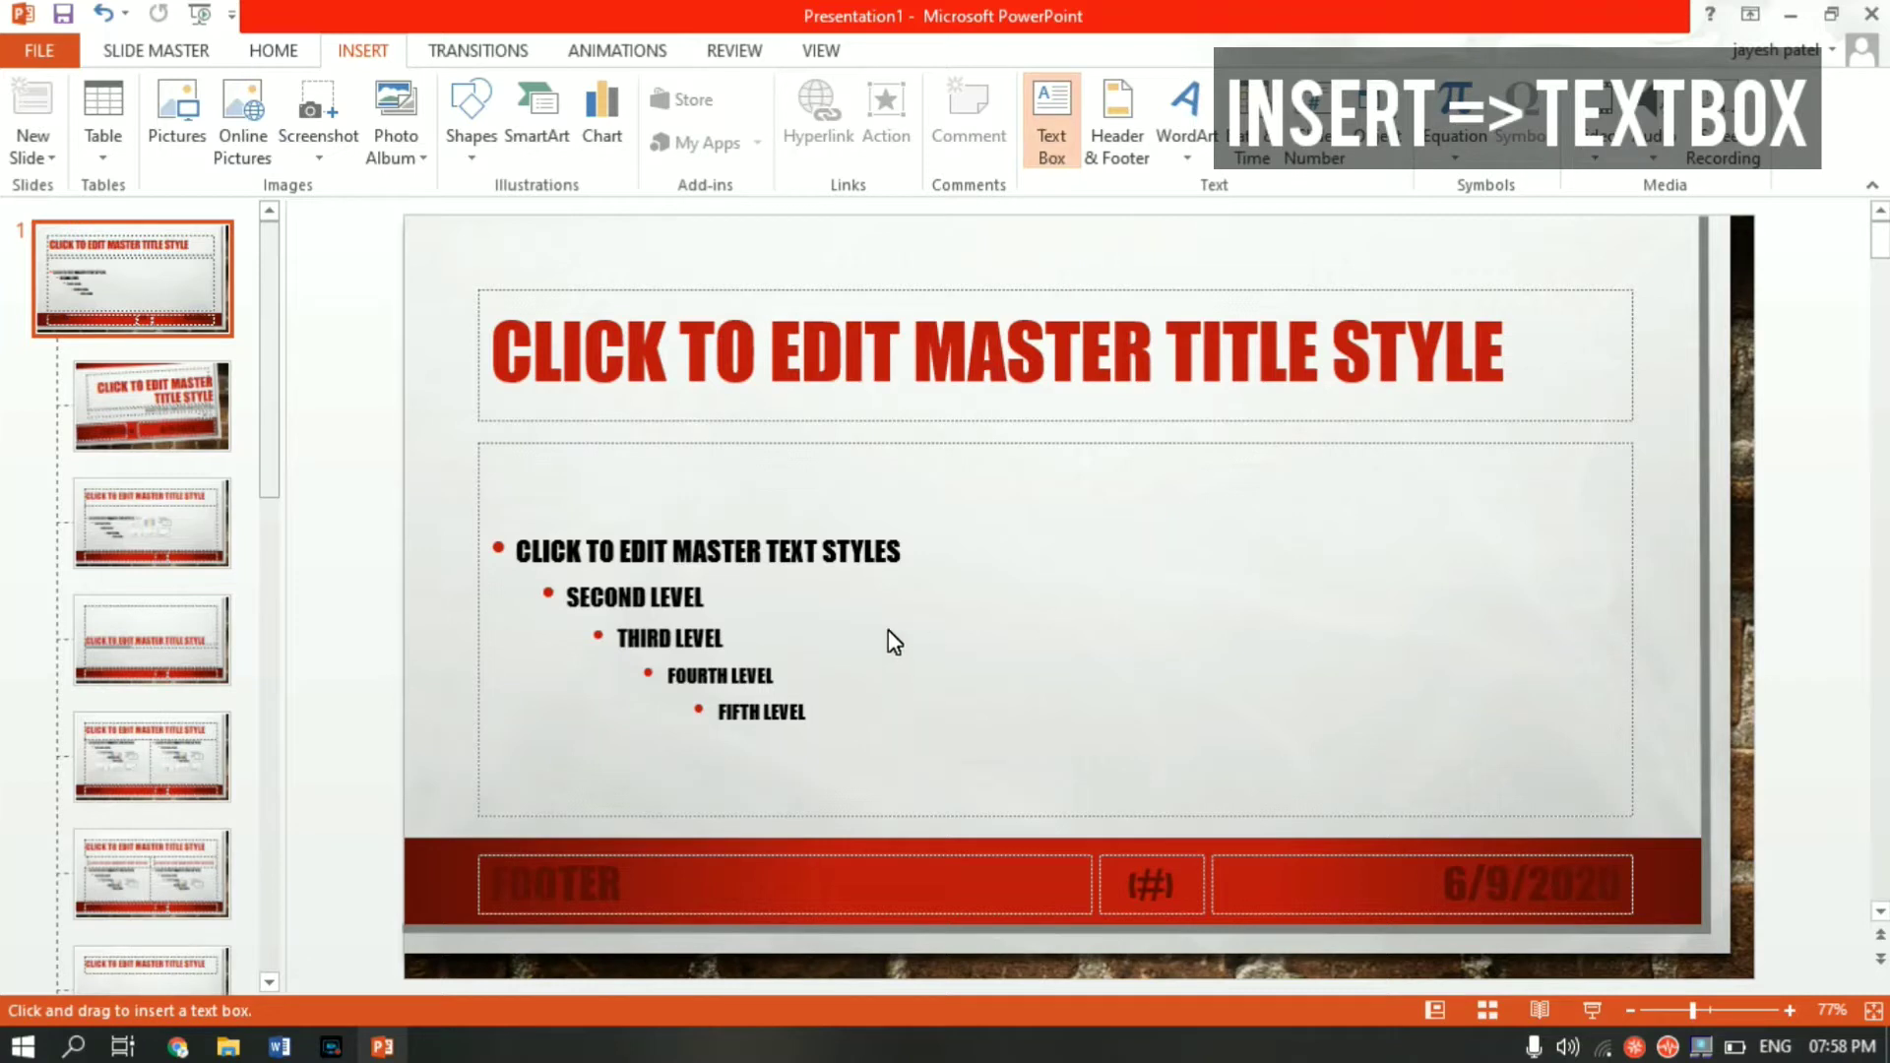
left_click_drag(868, 604, 1306, 740)
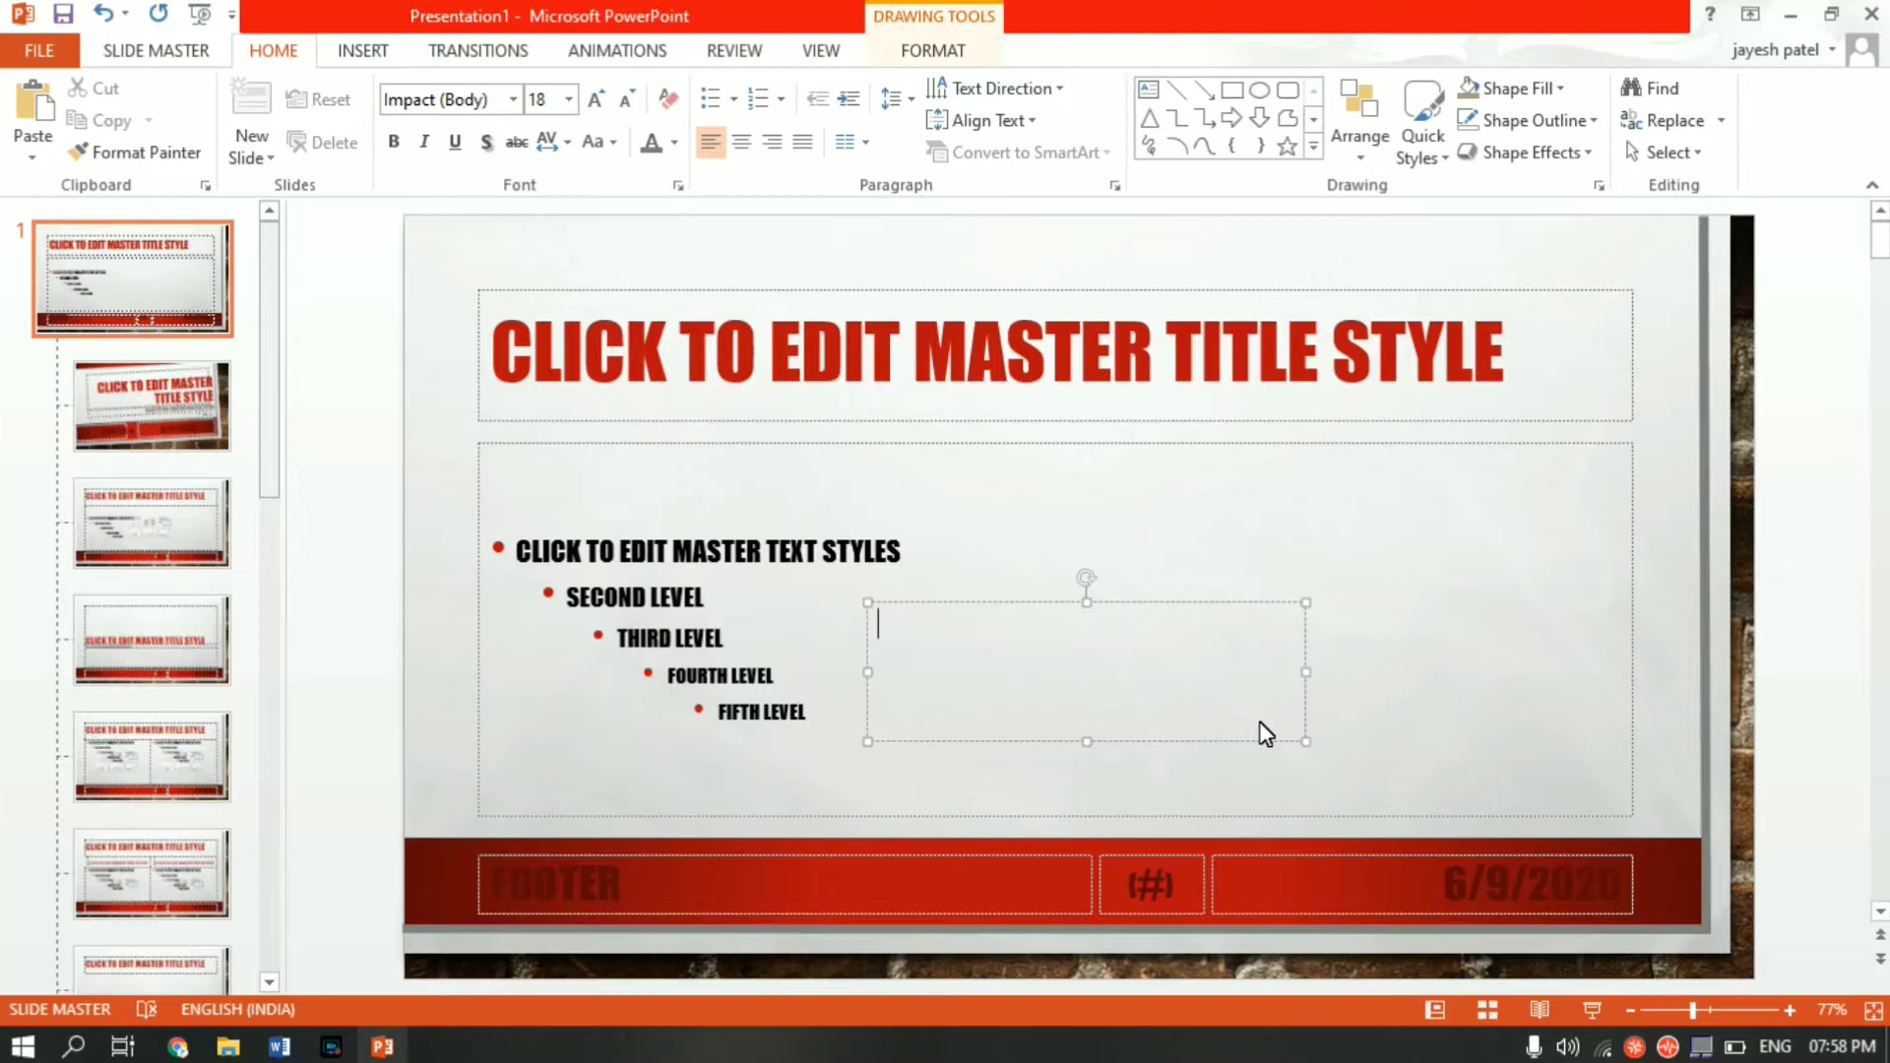
type("Draf")
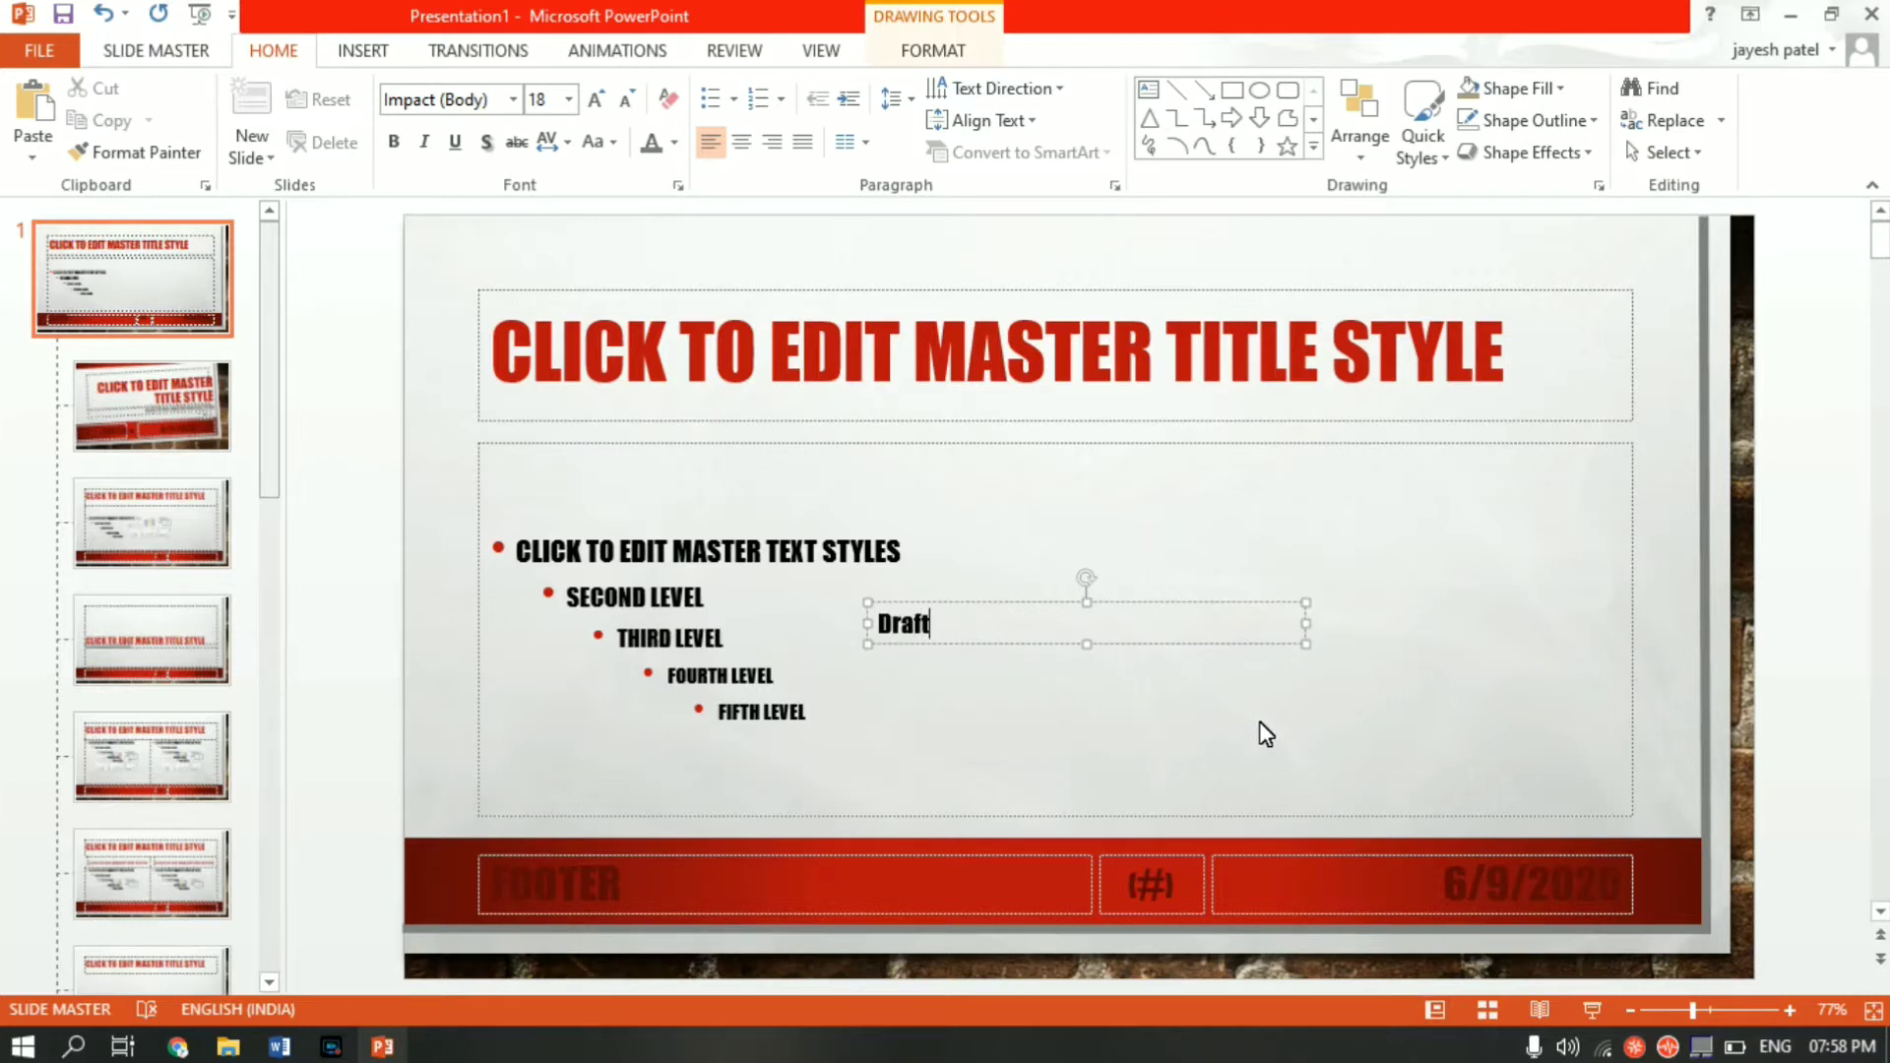
type("t")
Set the 'Draft' text to 30 point.
key("ctrl+a")
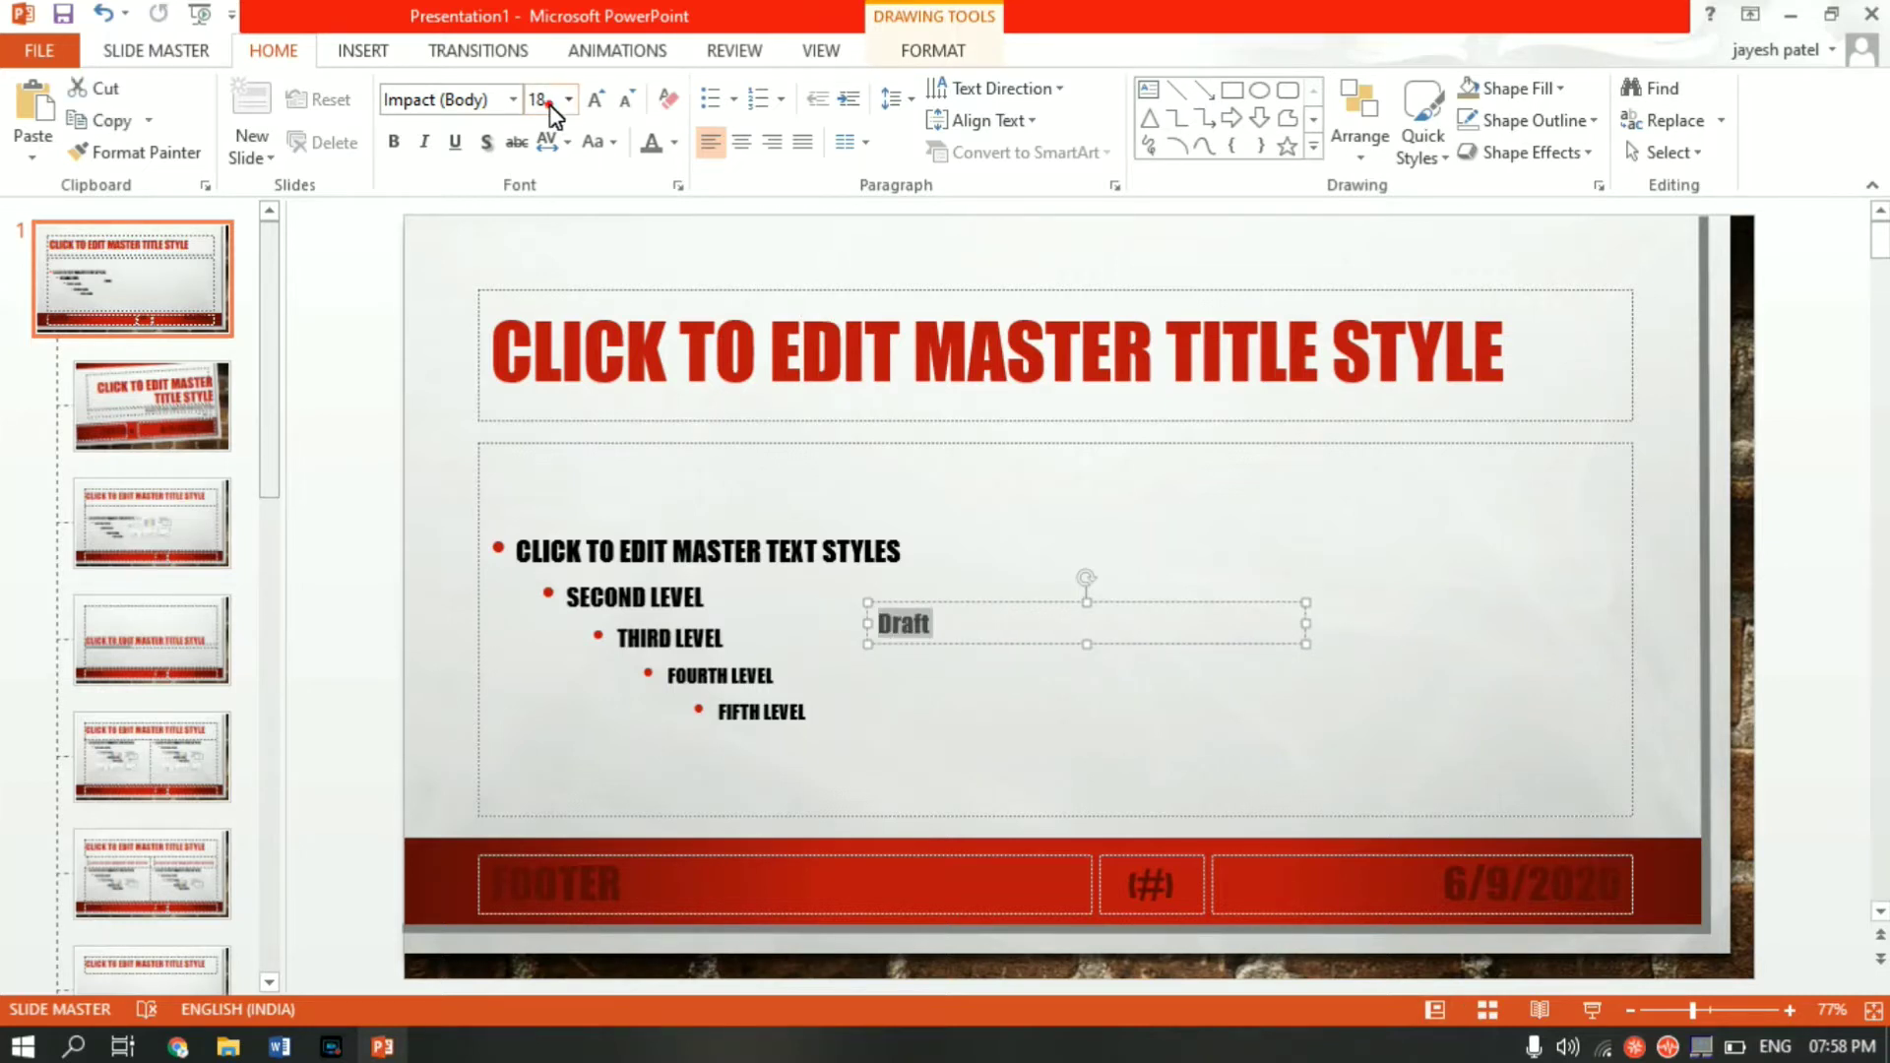
left_click(539, 100)
type("30")
key("Return")
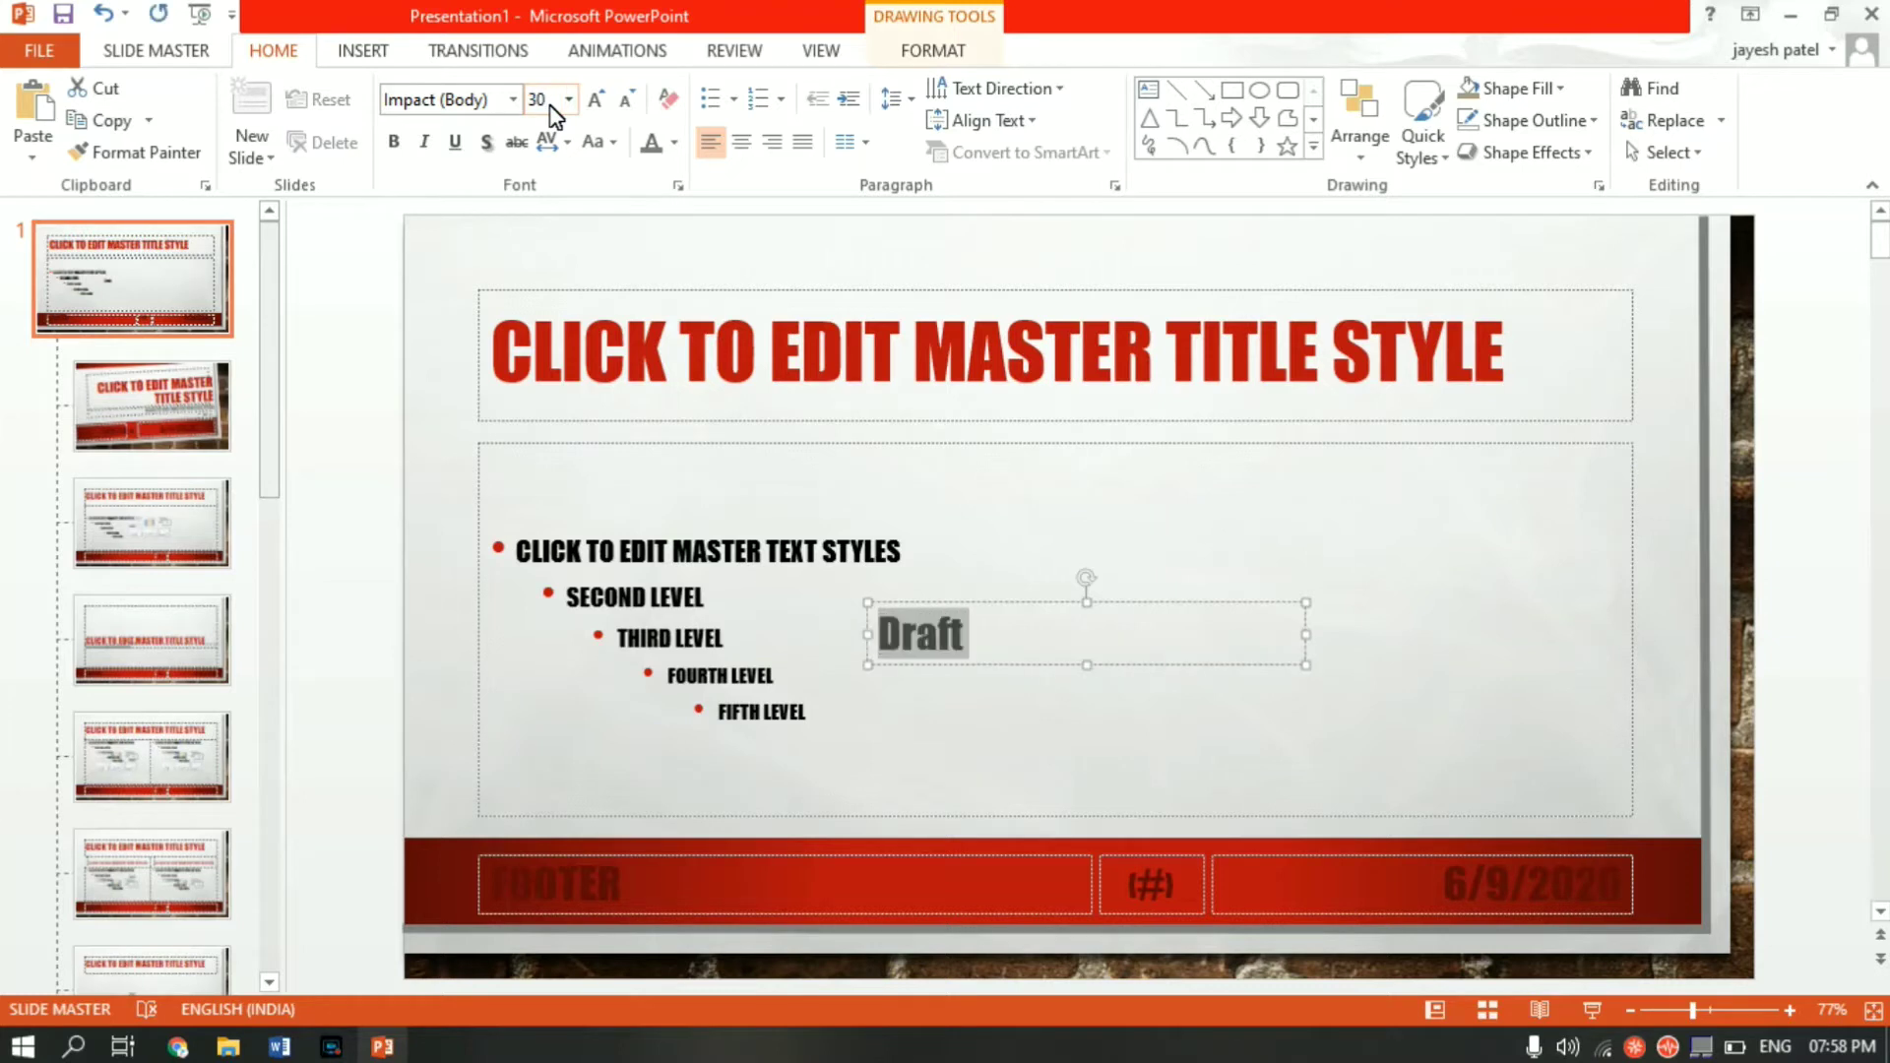
left_click(1283, 634)
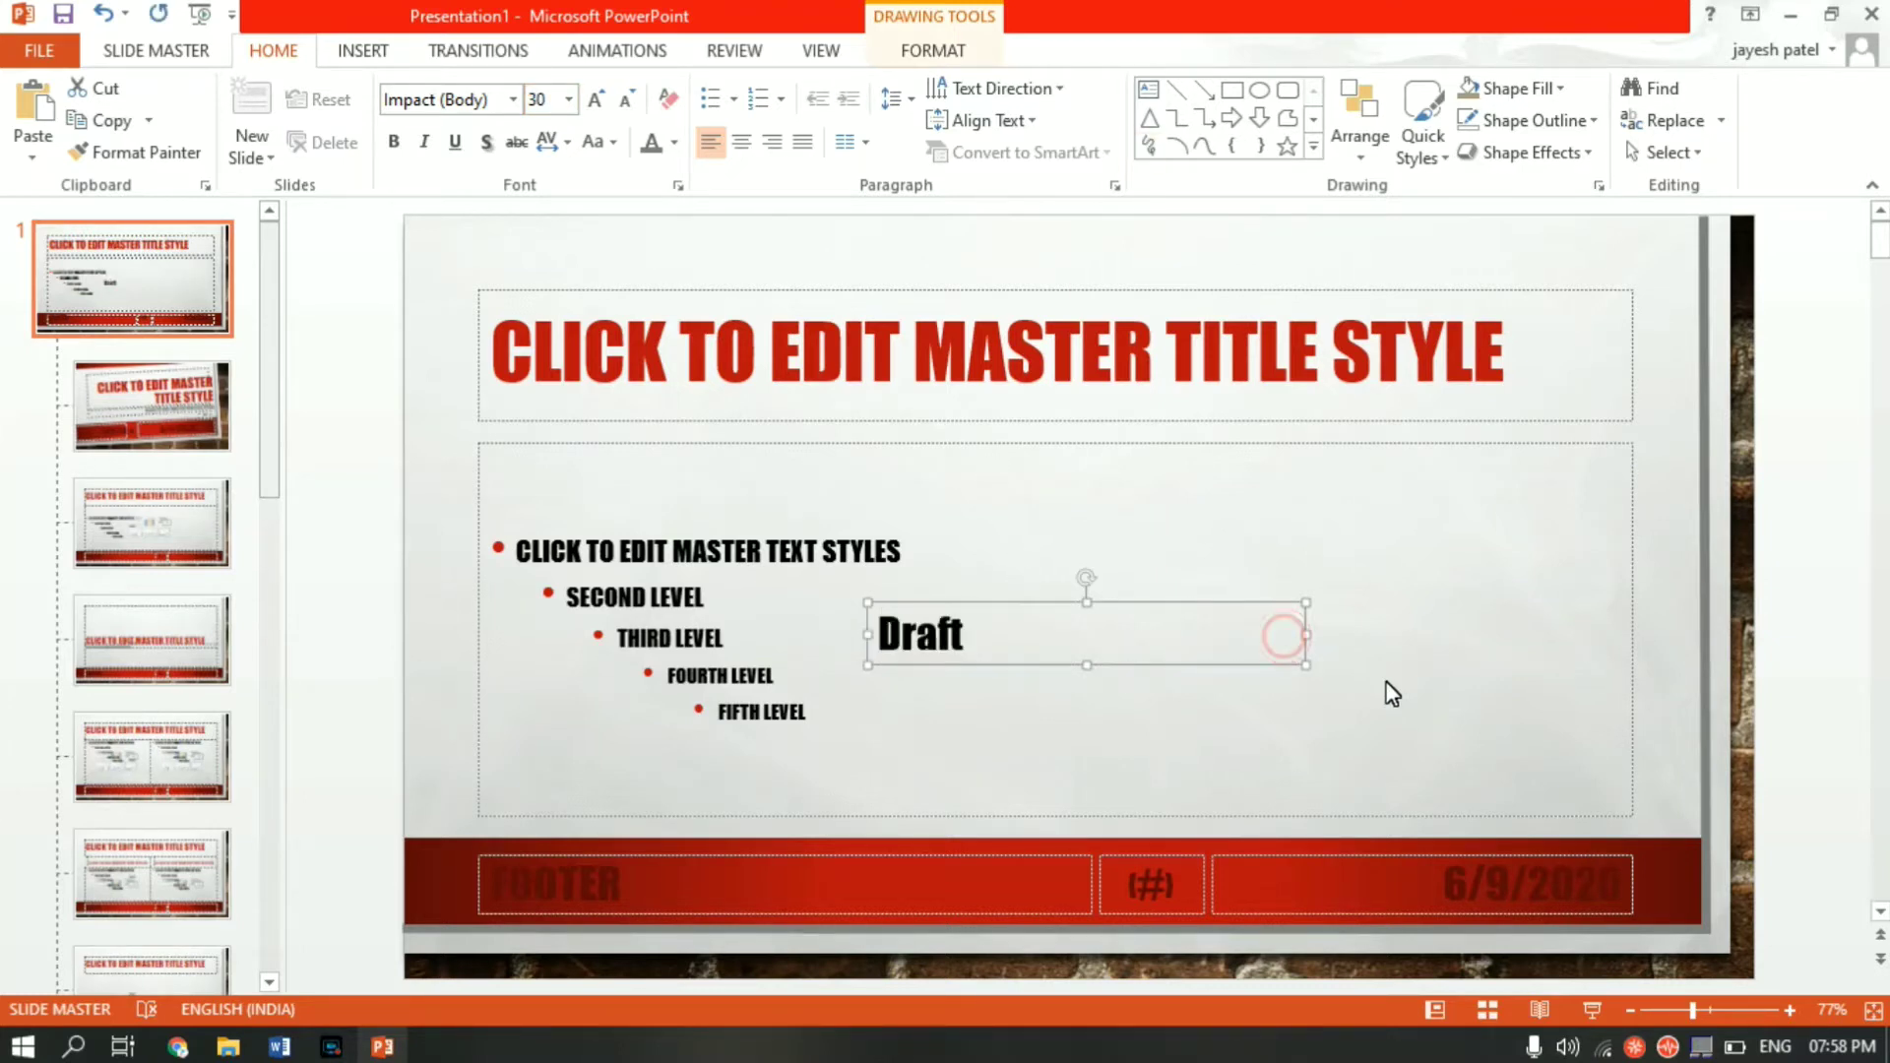
Move the Draft text box further right and colour the word light grey.
left_click(1297, 668)
left_click_drag(1296, 666, 1424, 618)
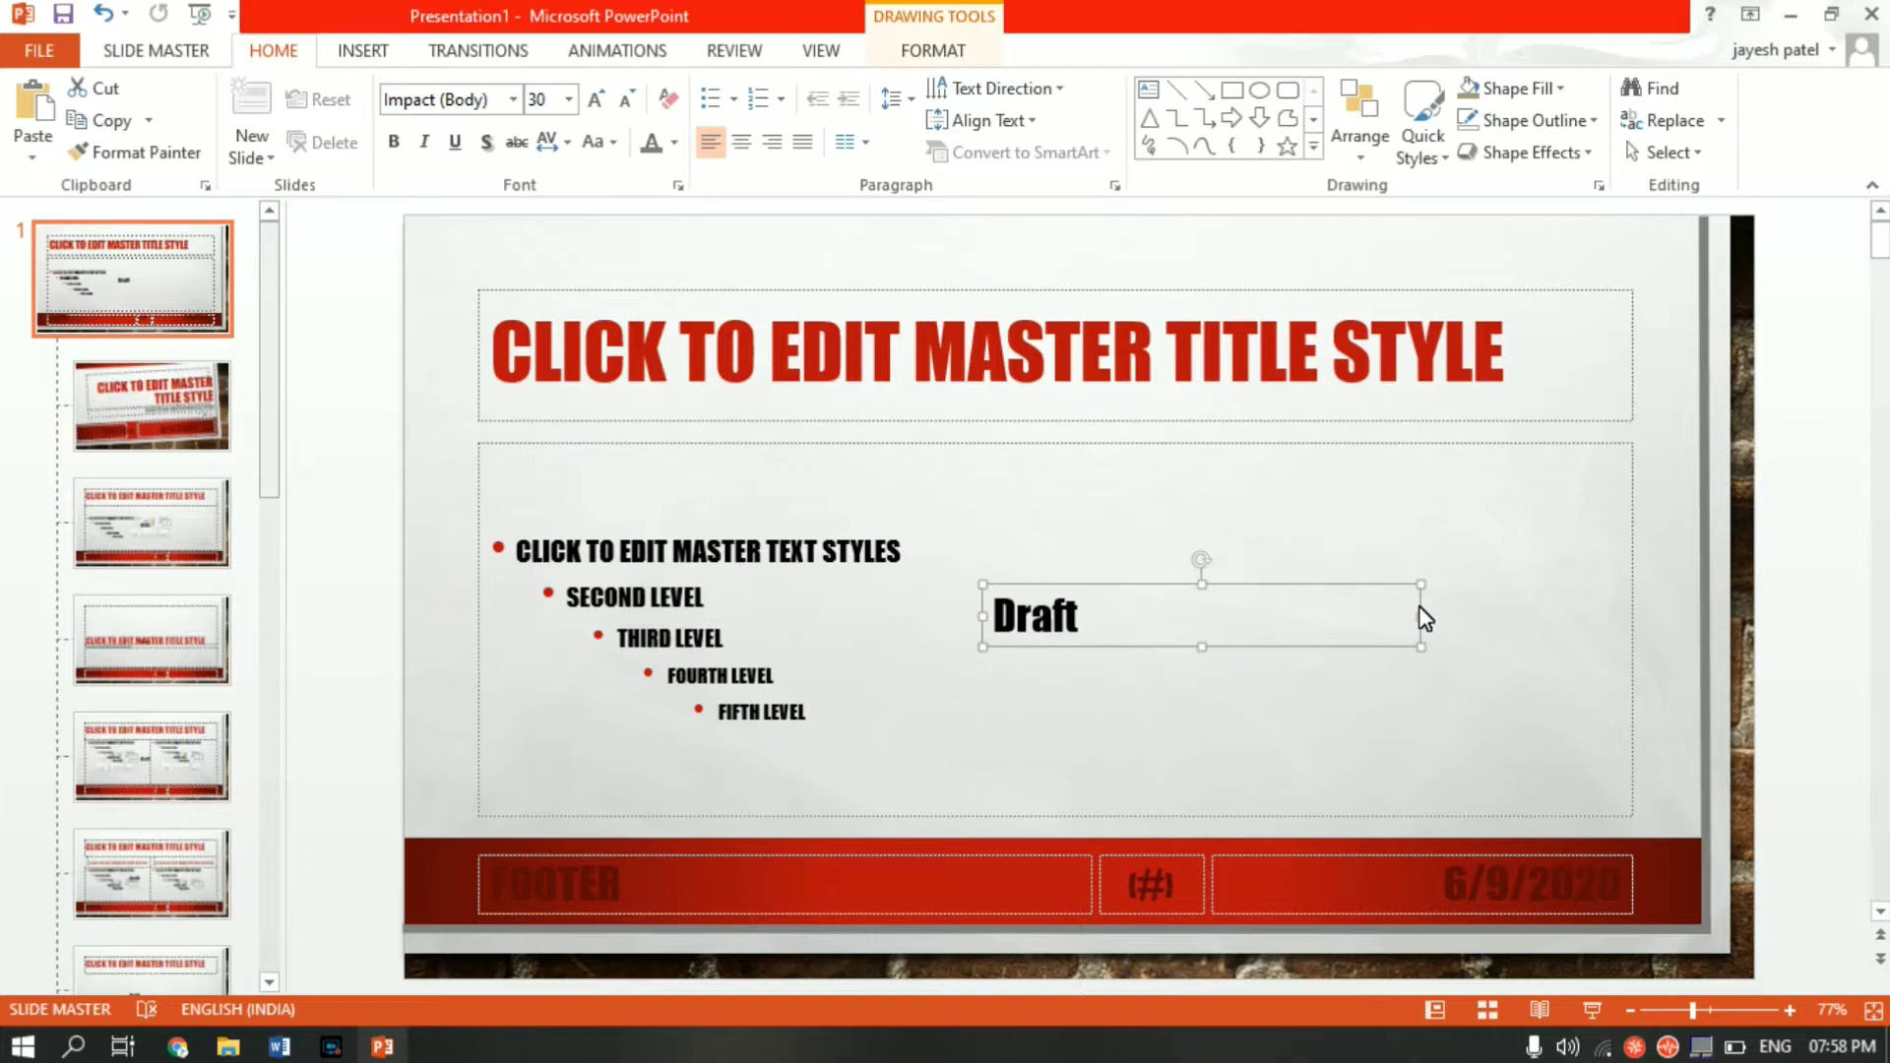
double_click(1059, 629)
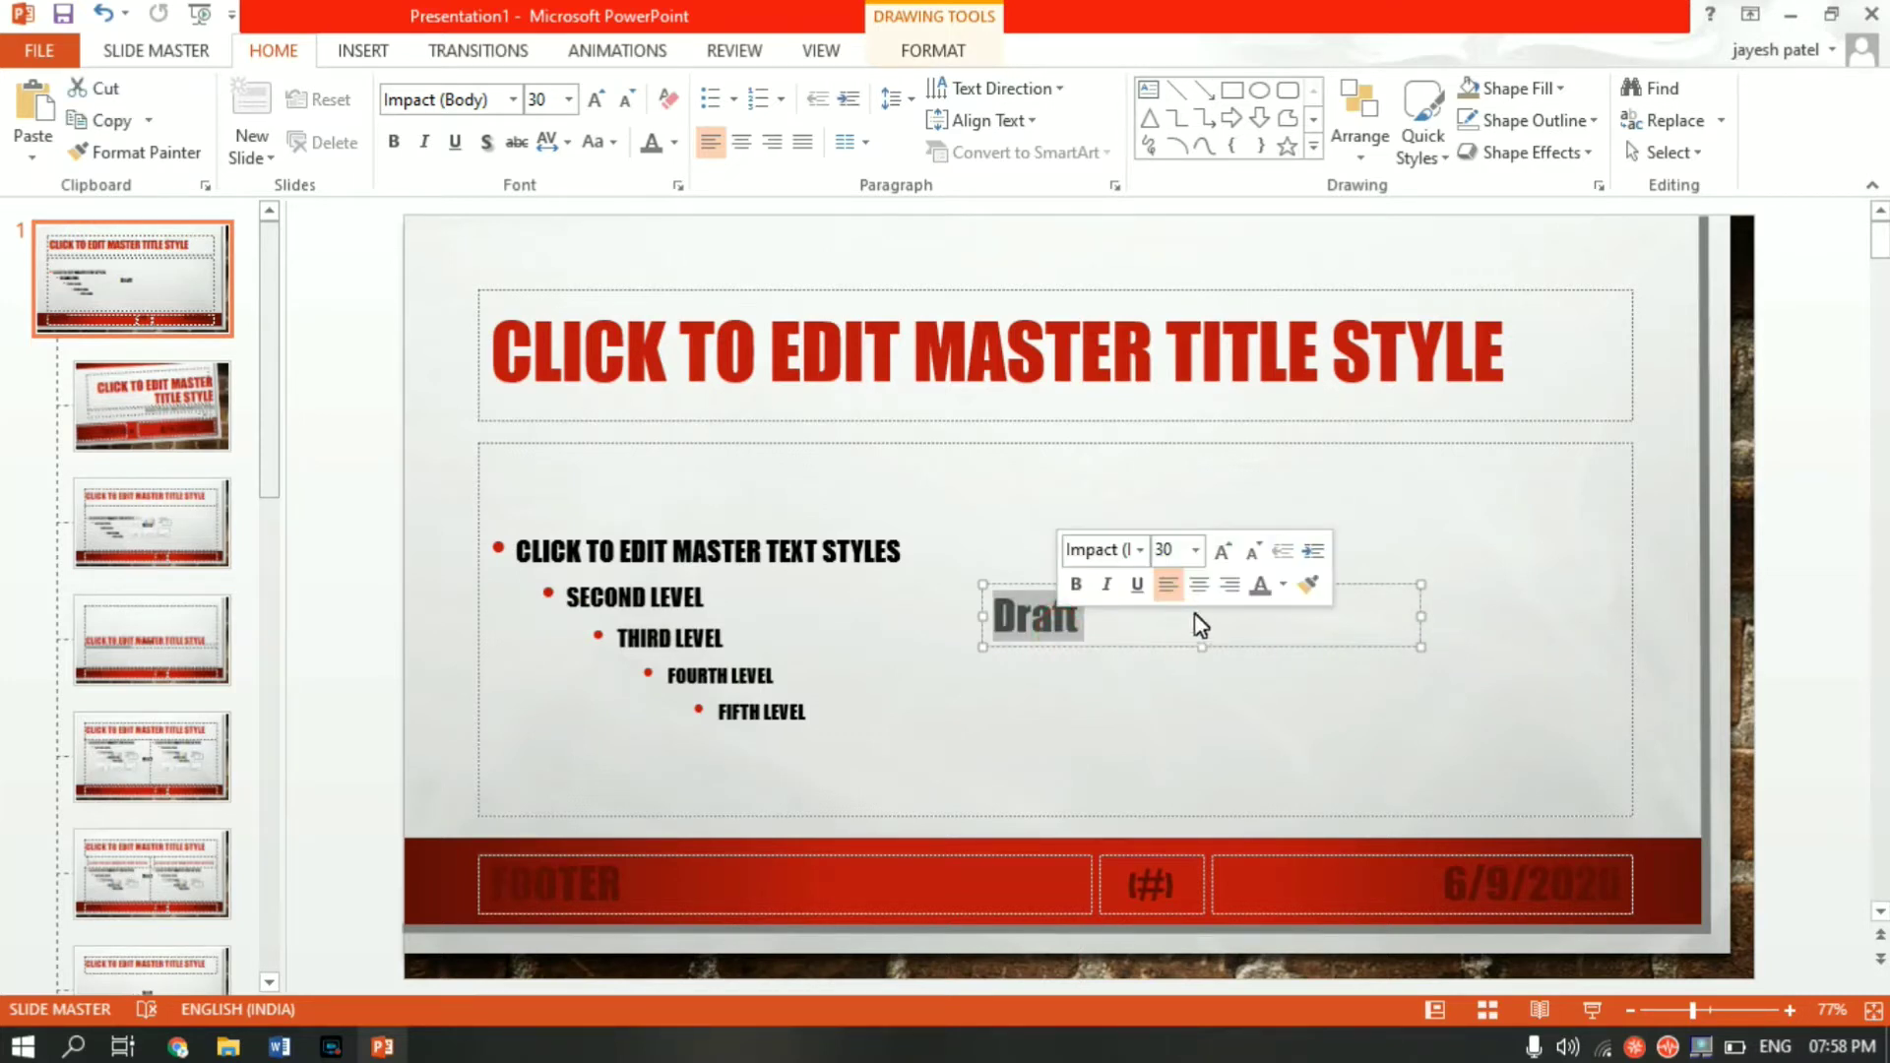
left_click(1283, 585)
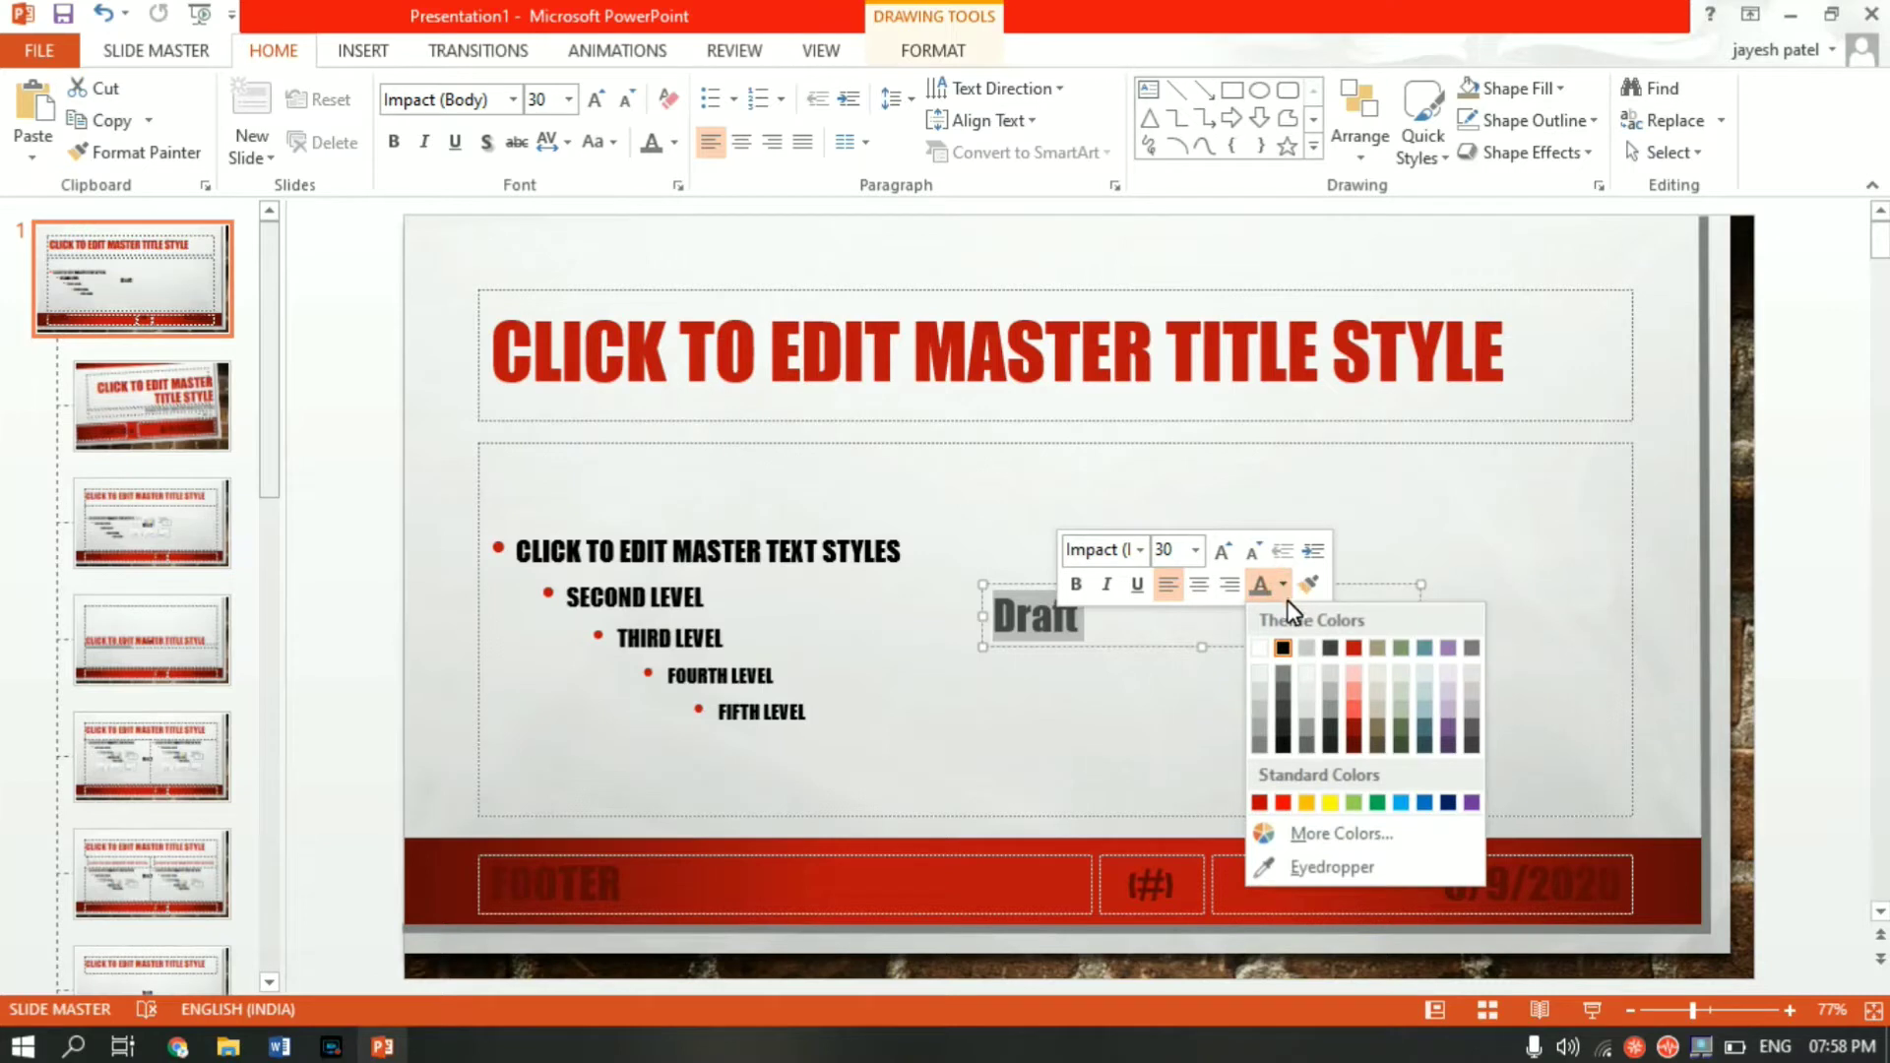
left_click(1307, 671)
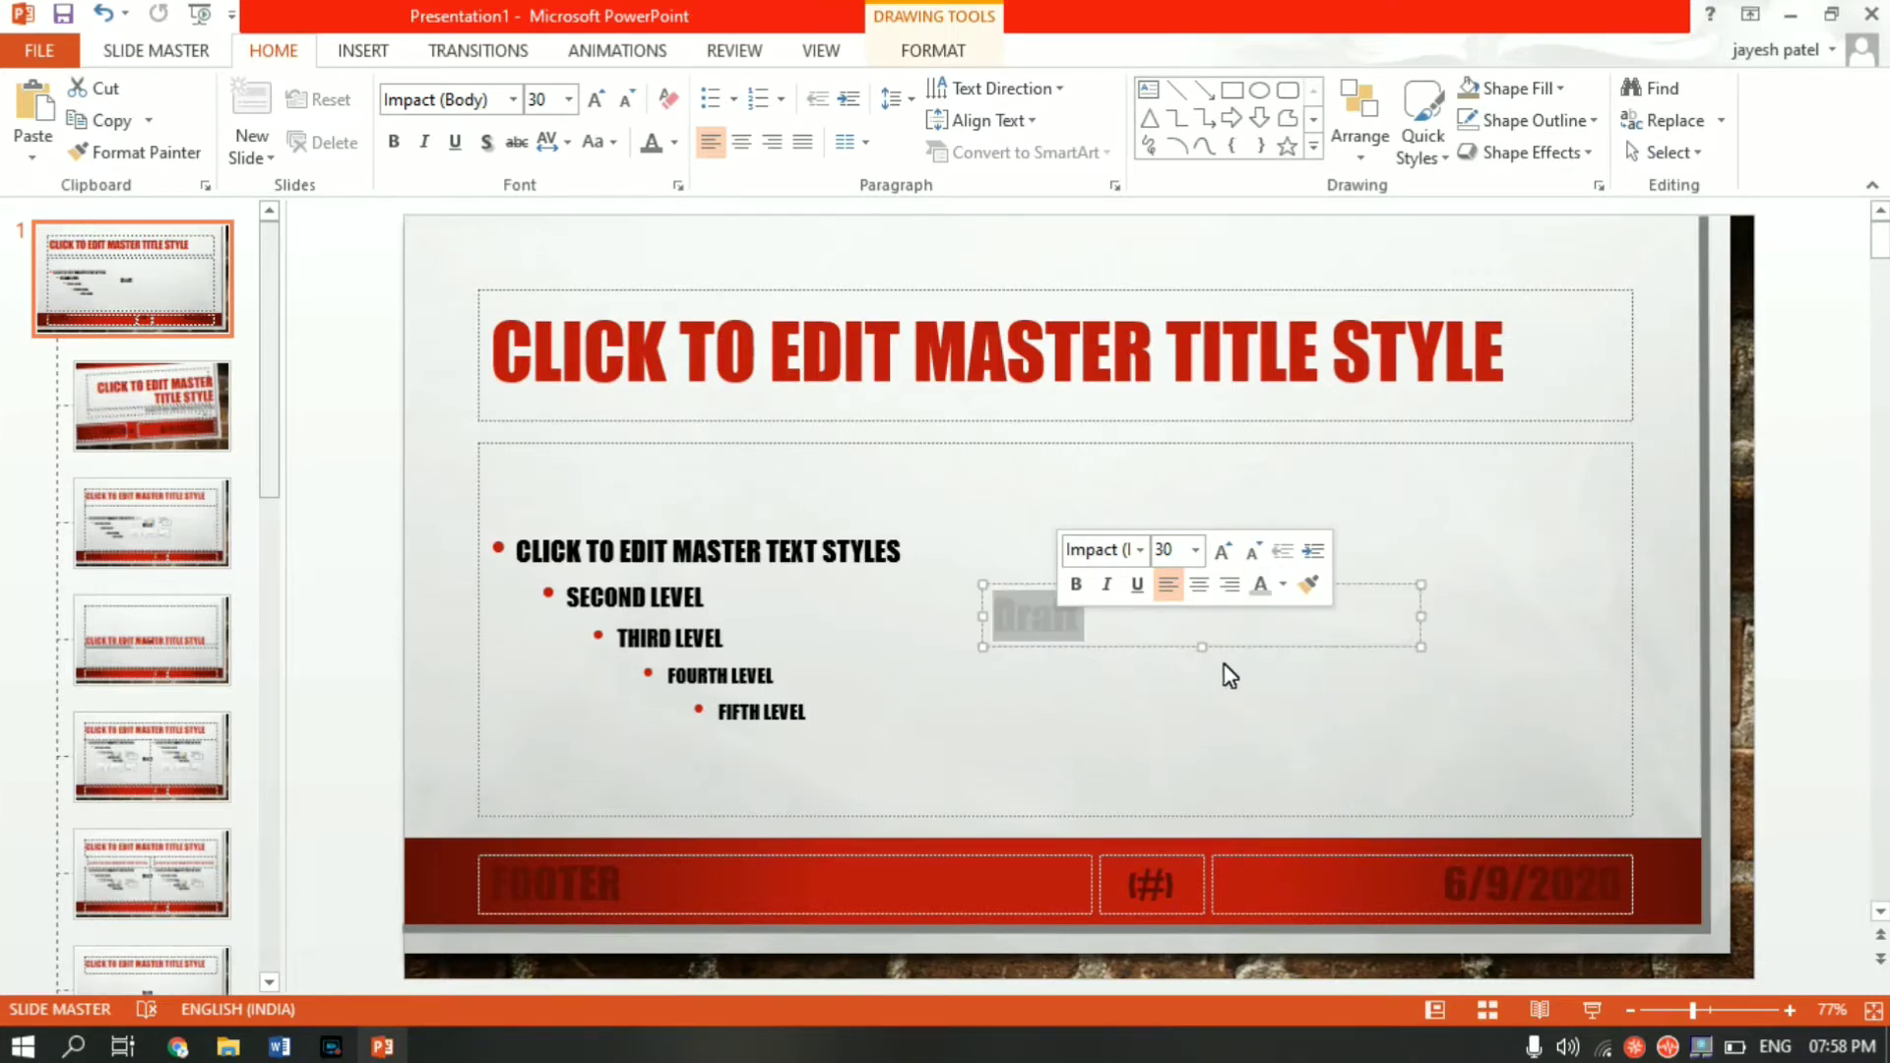
left_click(1451, 555)
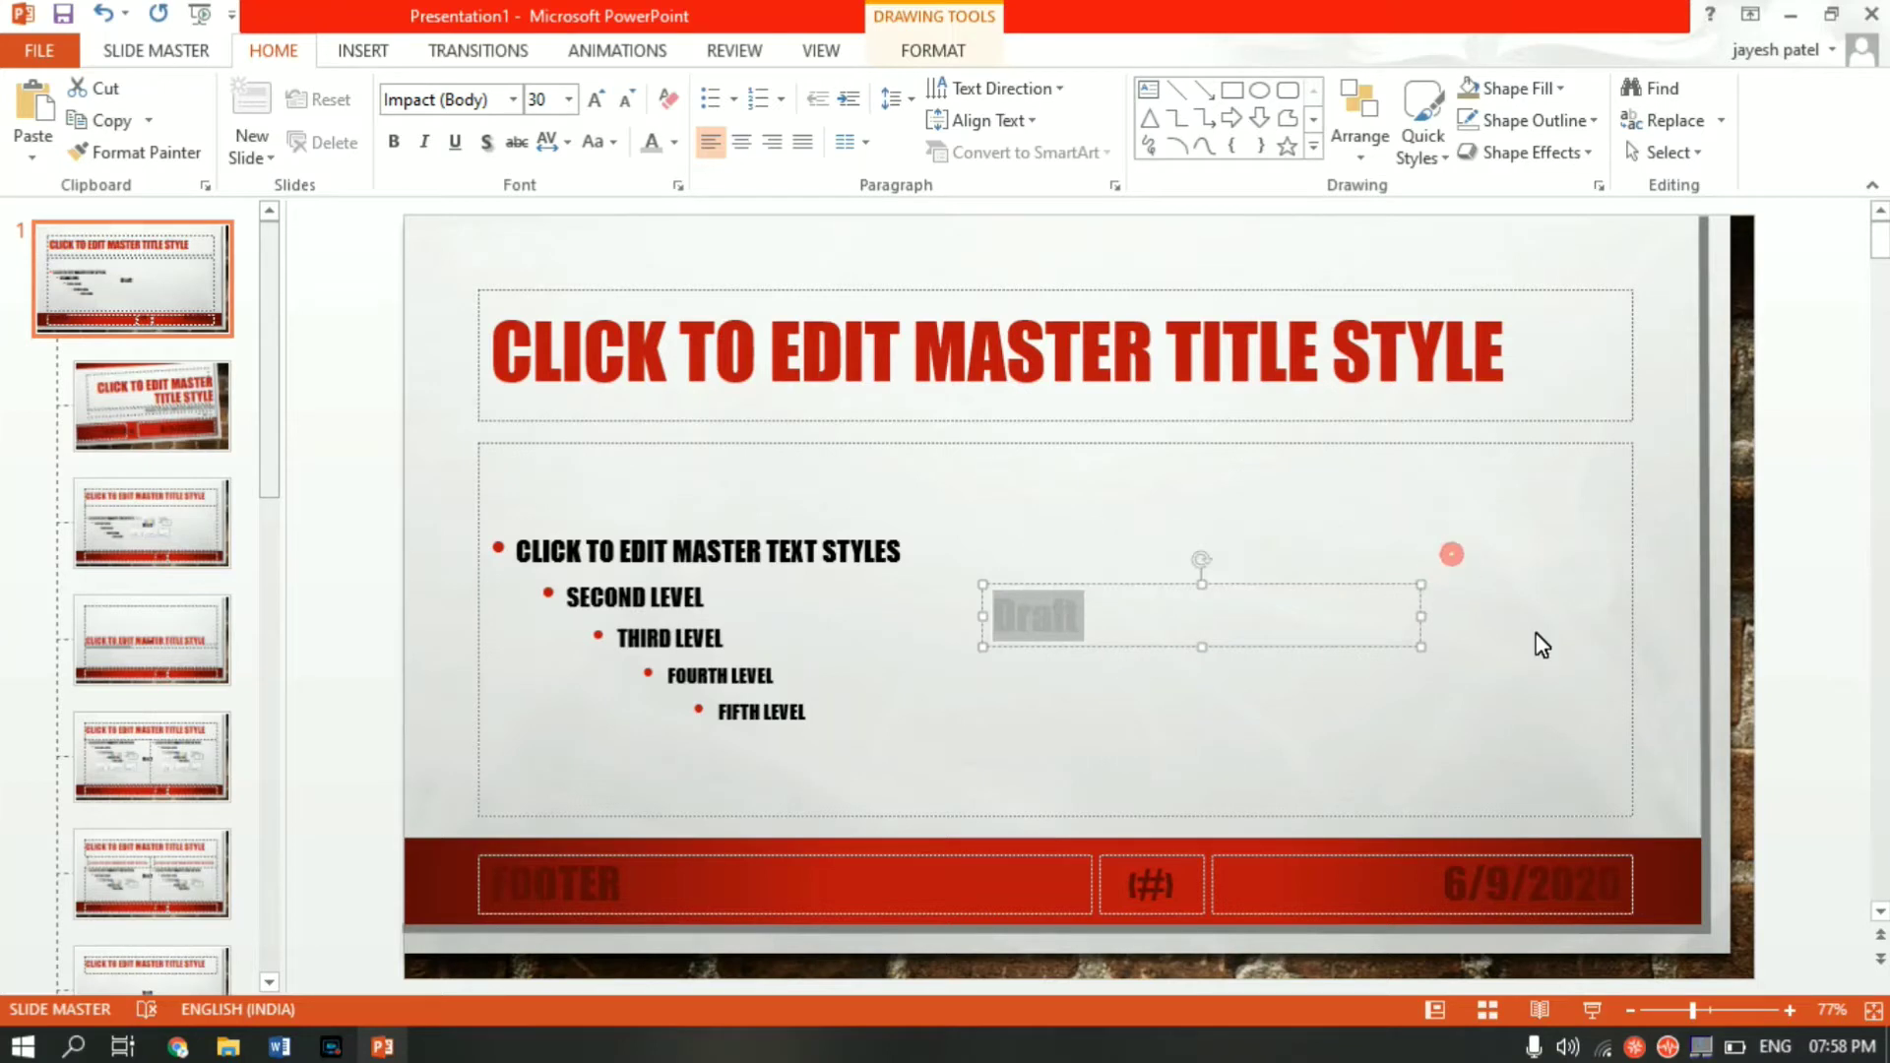
left_click(1535, 630)
left_click(1457, 564, "shift")
key("Right")
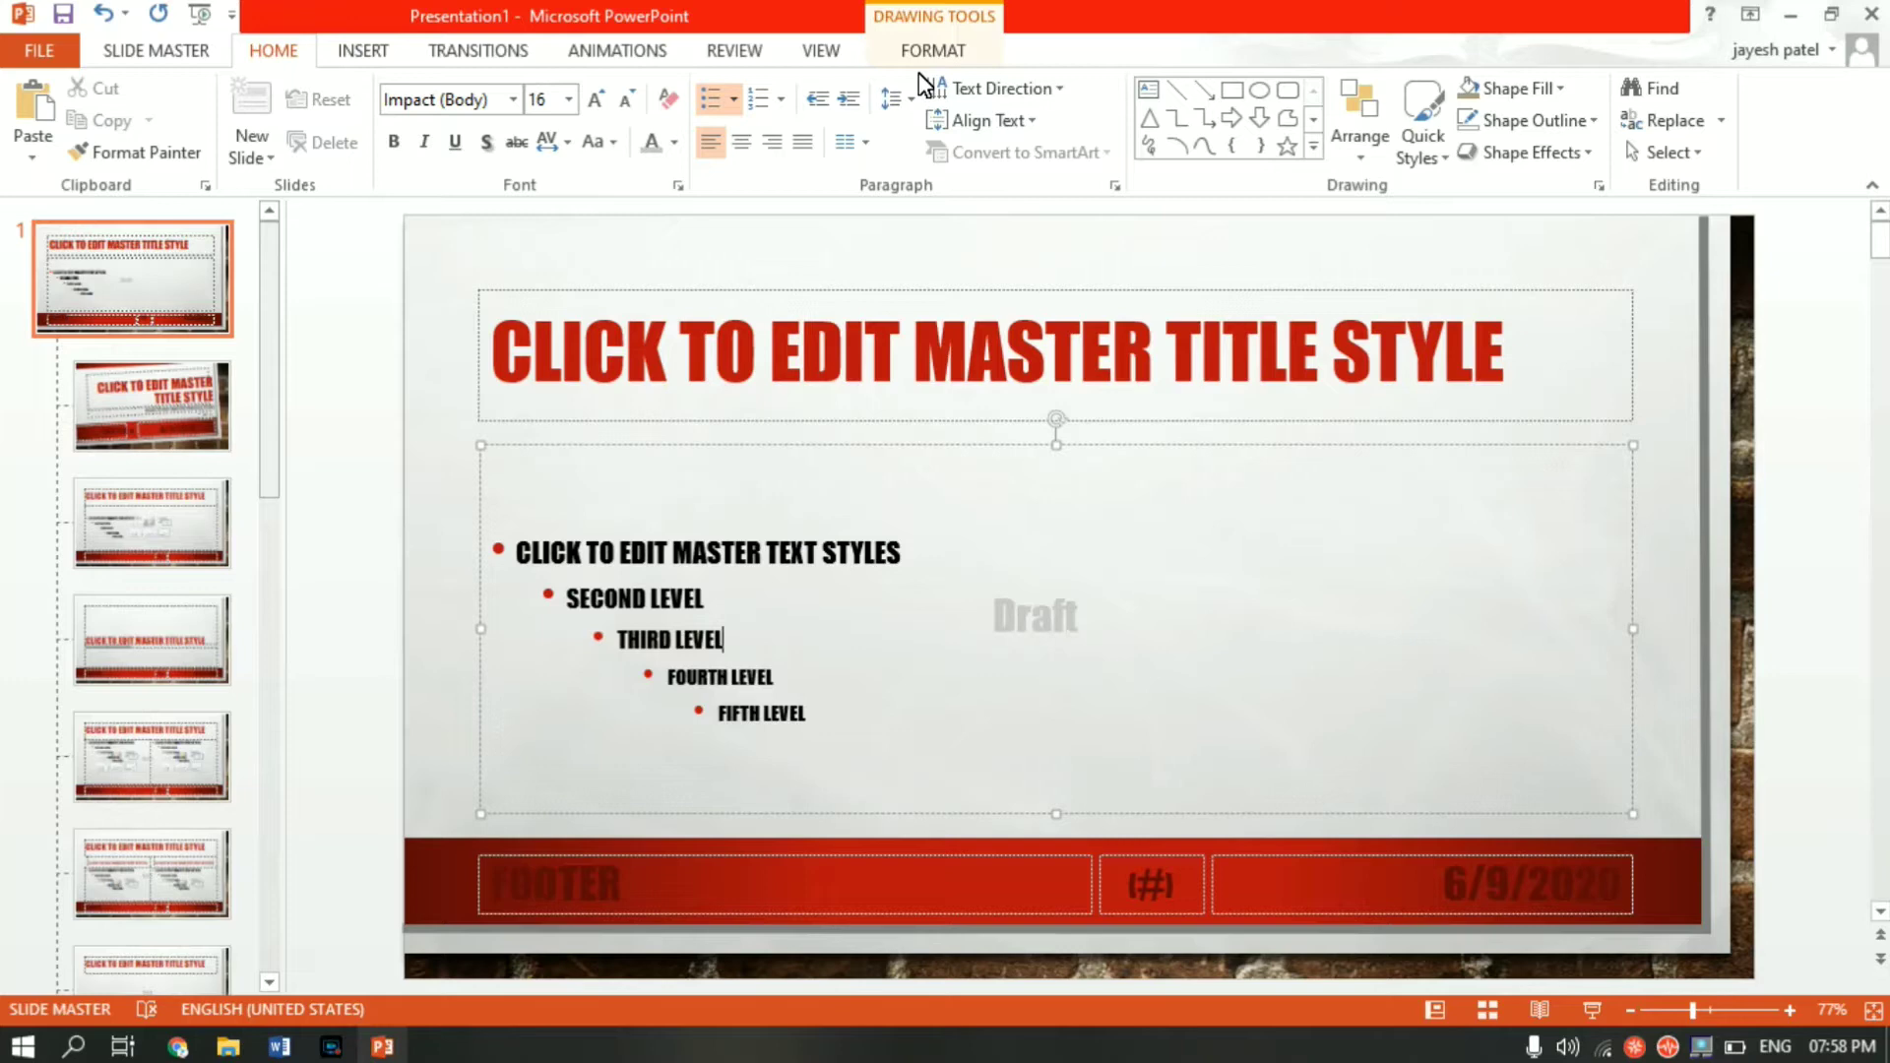
Pin the Slide Master ribbon and close Master View to return to normal view.
double_click(179, 51)
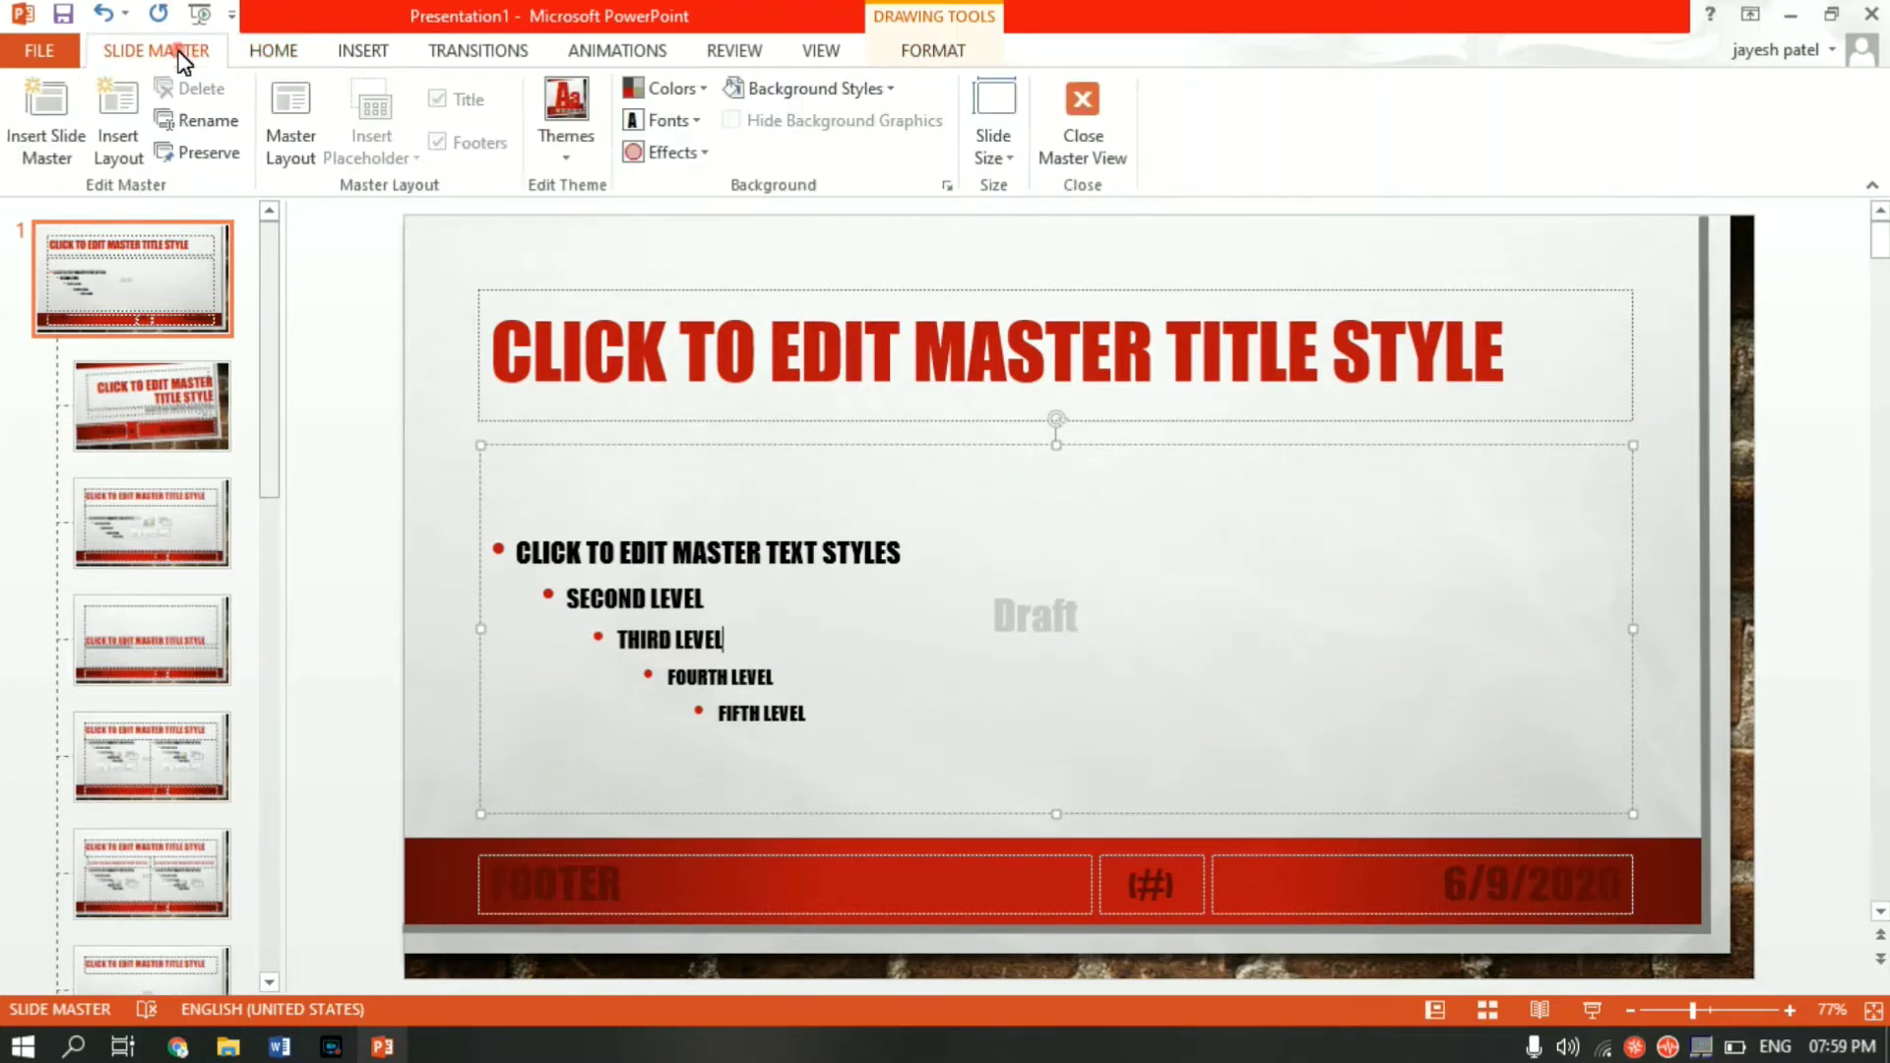
double_click(179, 51)
left_click(1098, 141)
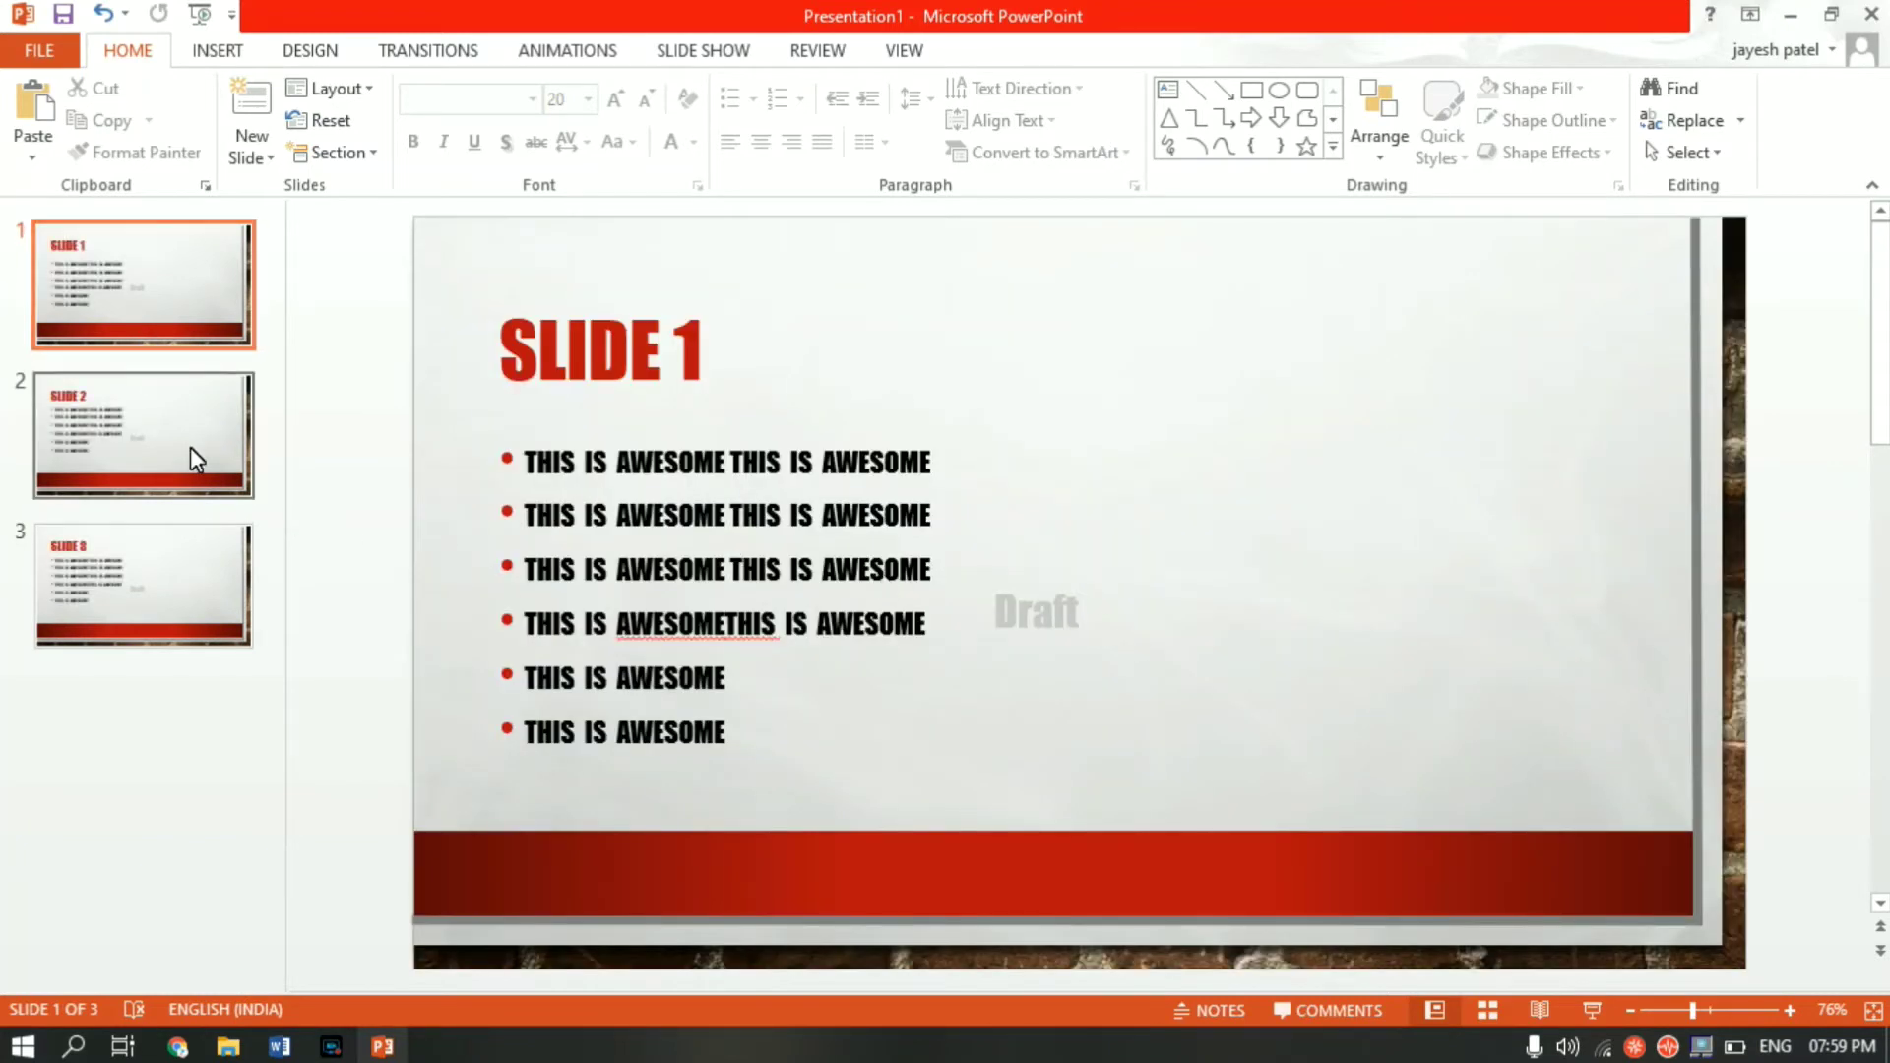
Check slides 2, 3 and 1 for the grey Draft watermark.
left_click(196, 458)
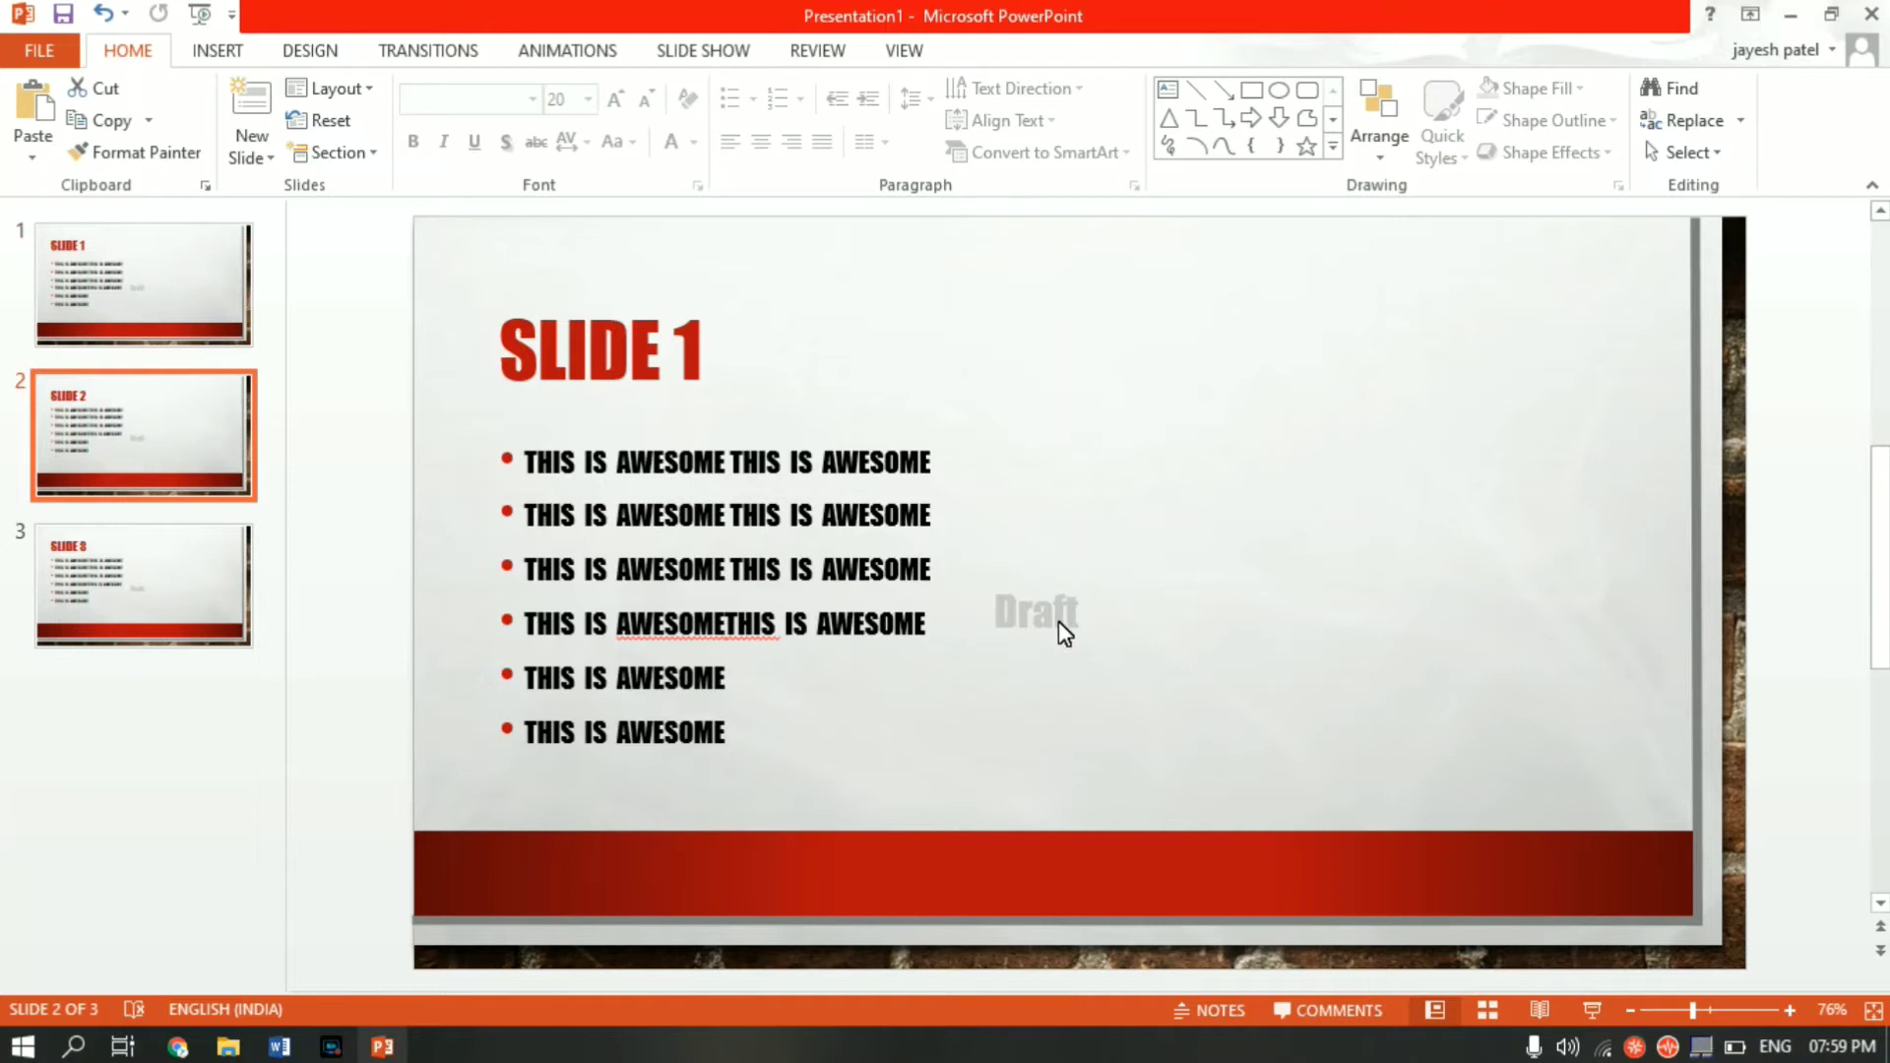
left_click(200, 606)
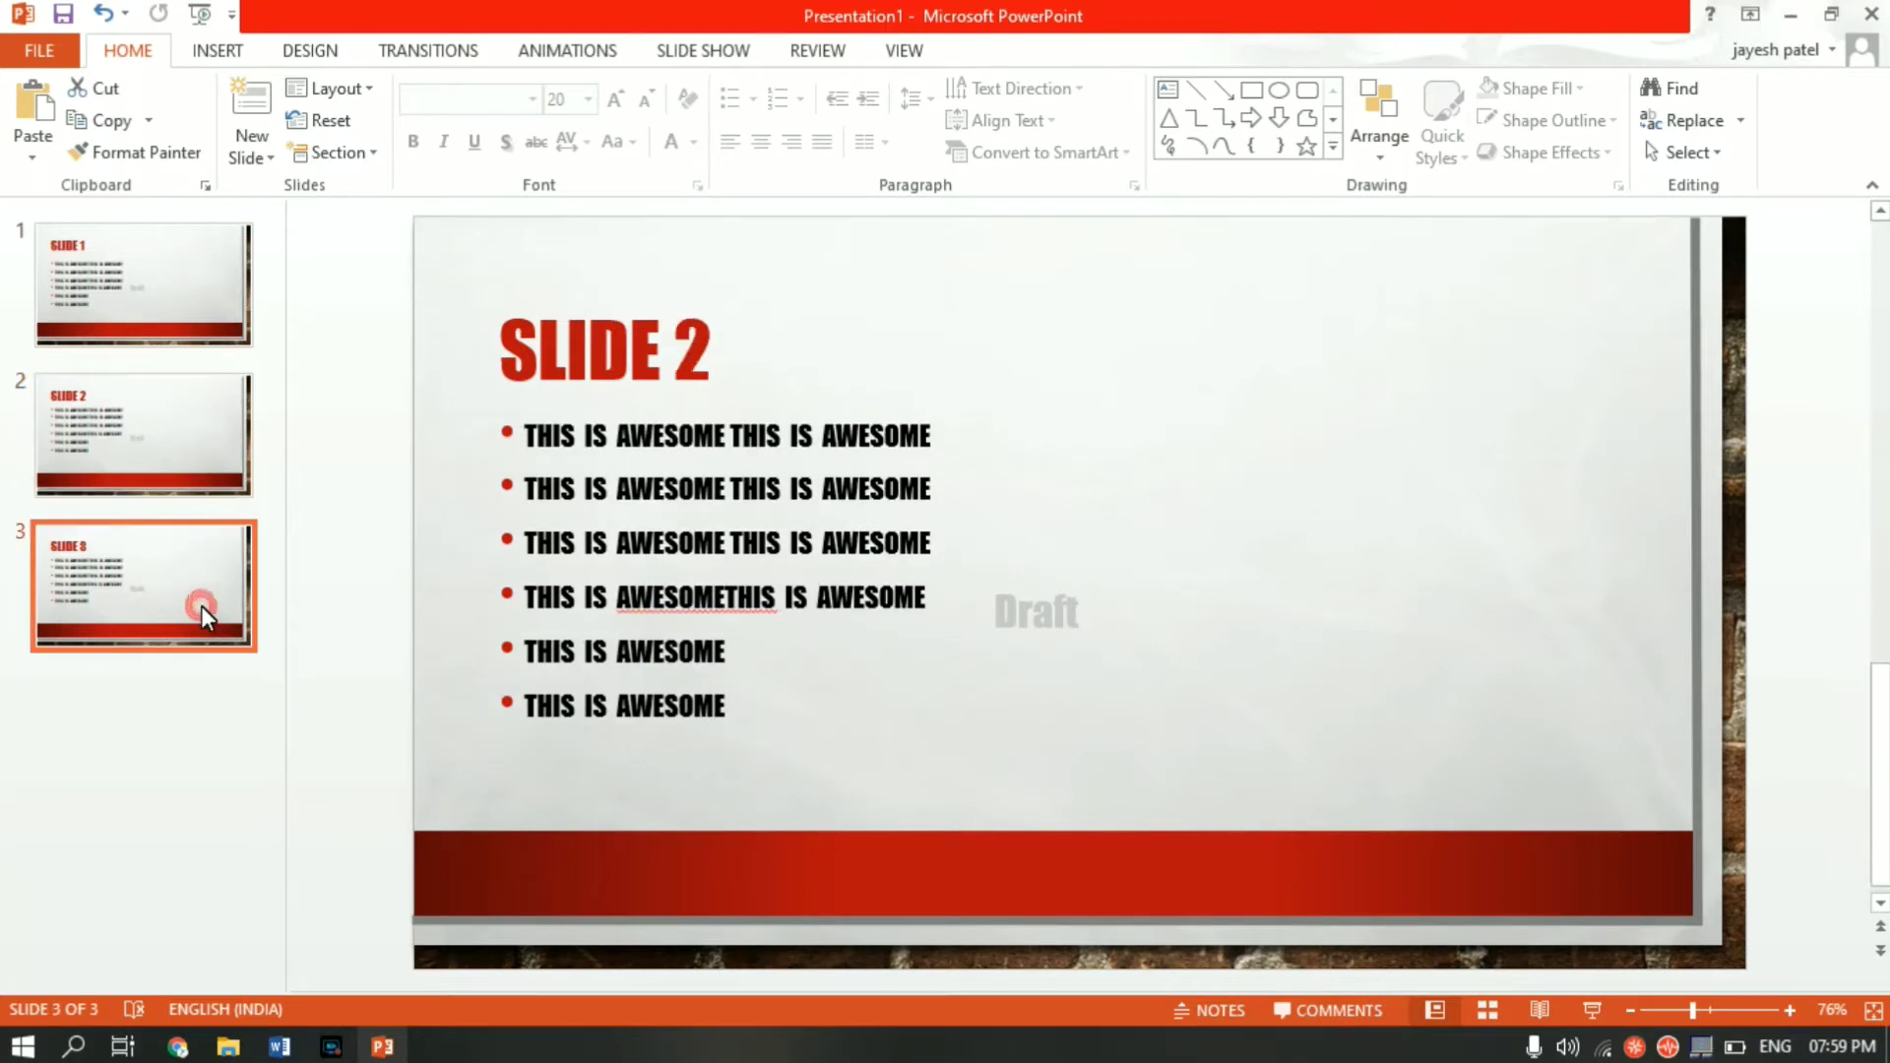
left_click(187, 453)
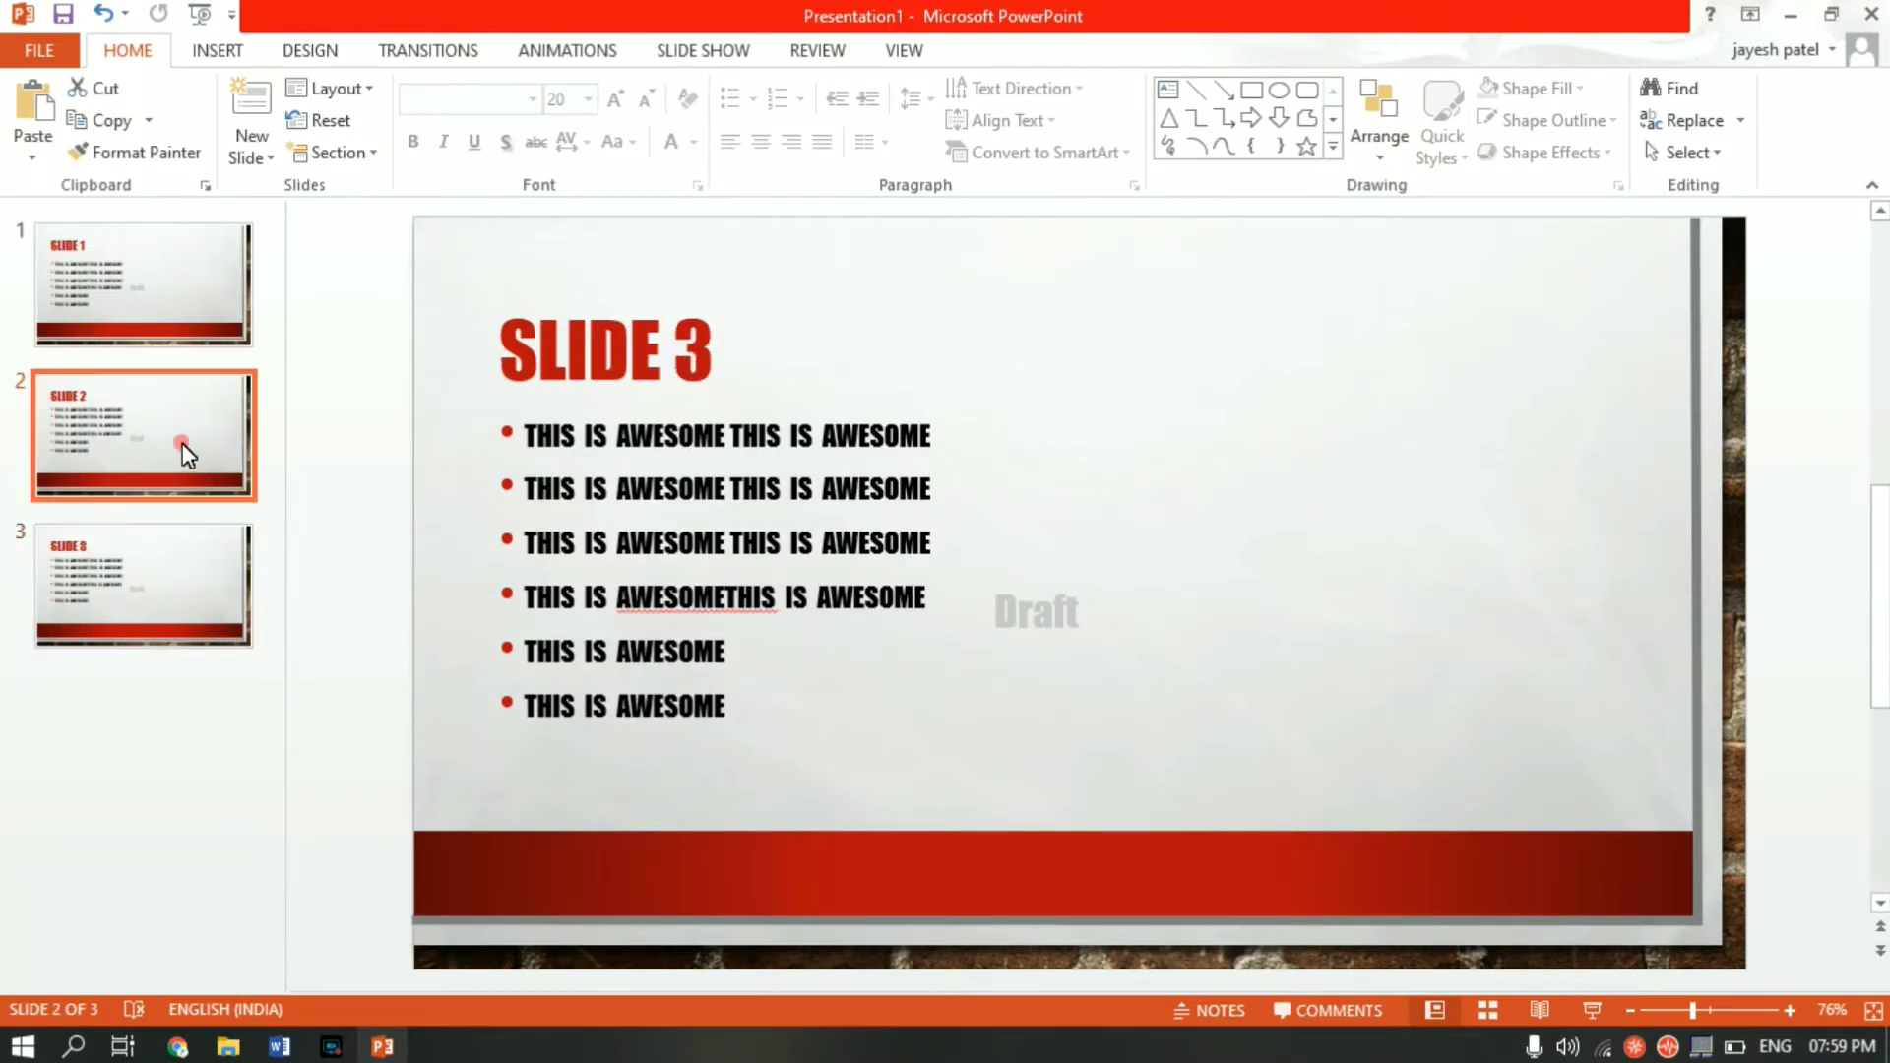
left_click(197, 303)
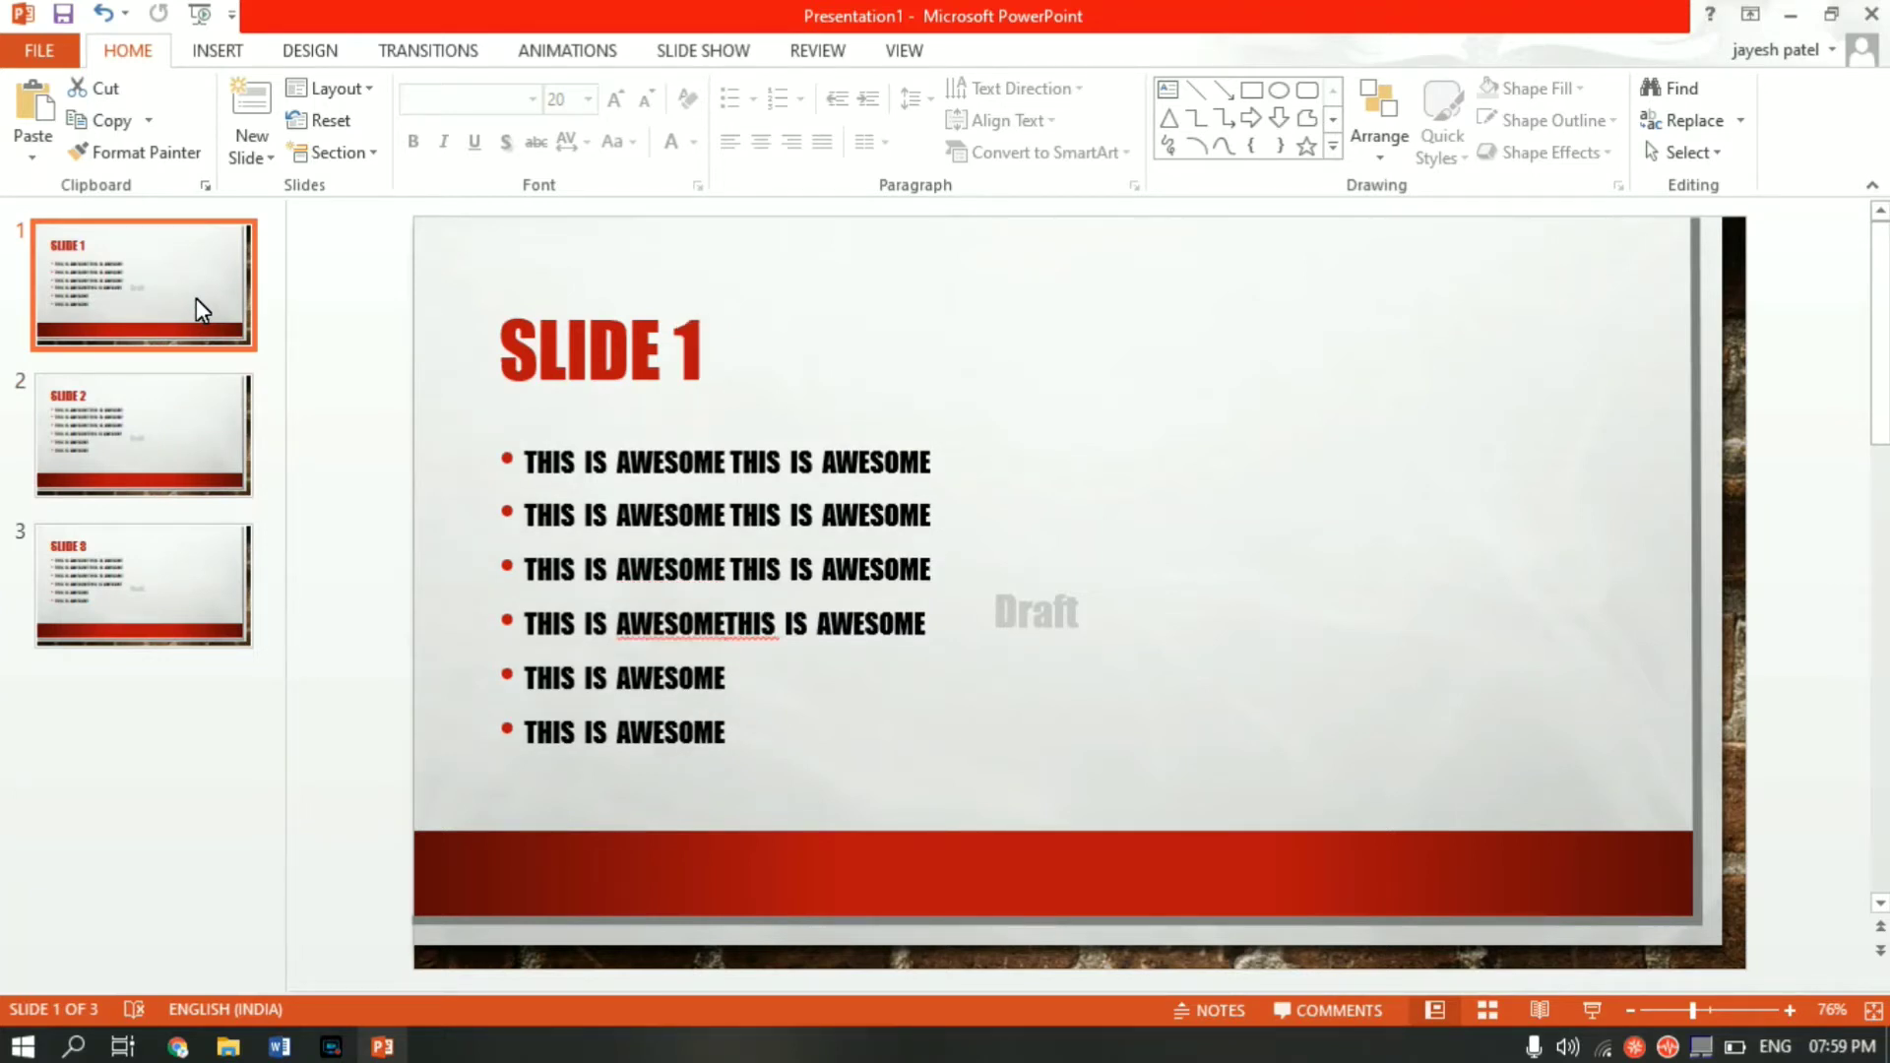
Reopen Slide Master view and select the top master slide.
left_click(926, 58)
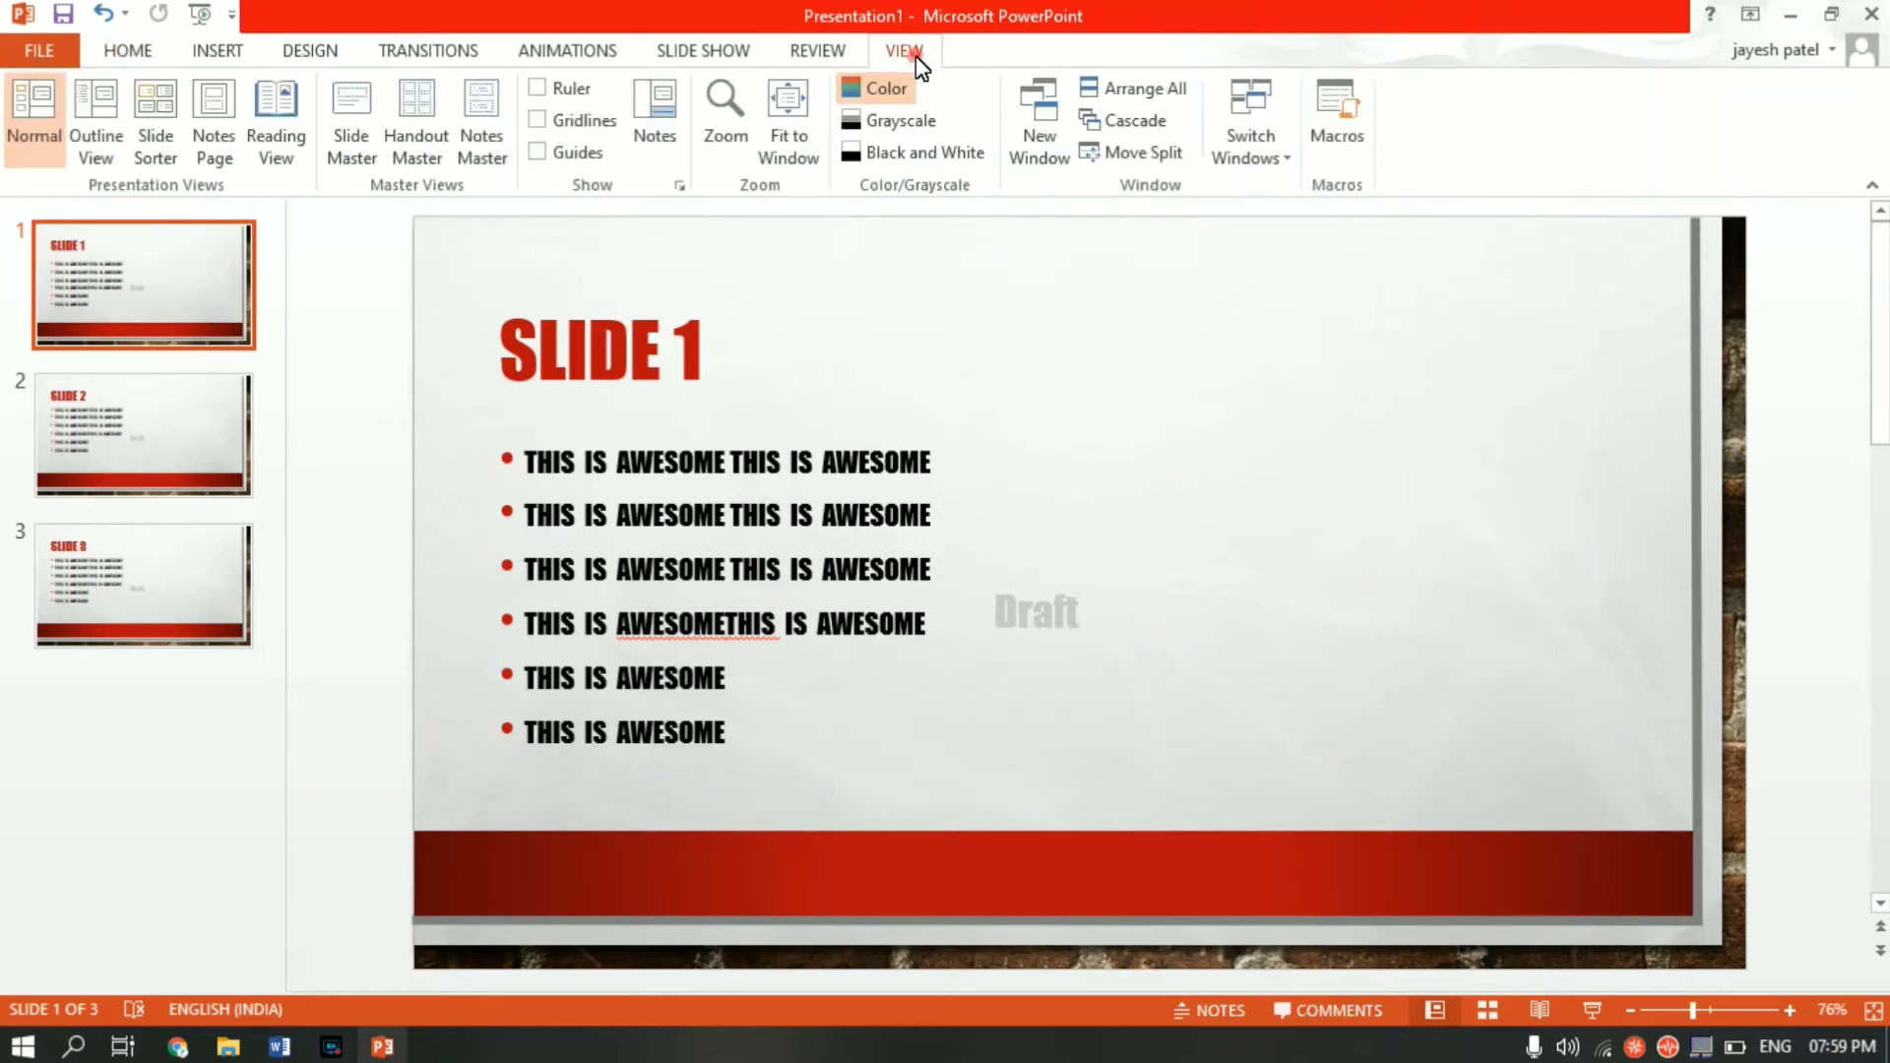
left_click(355, 139)
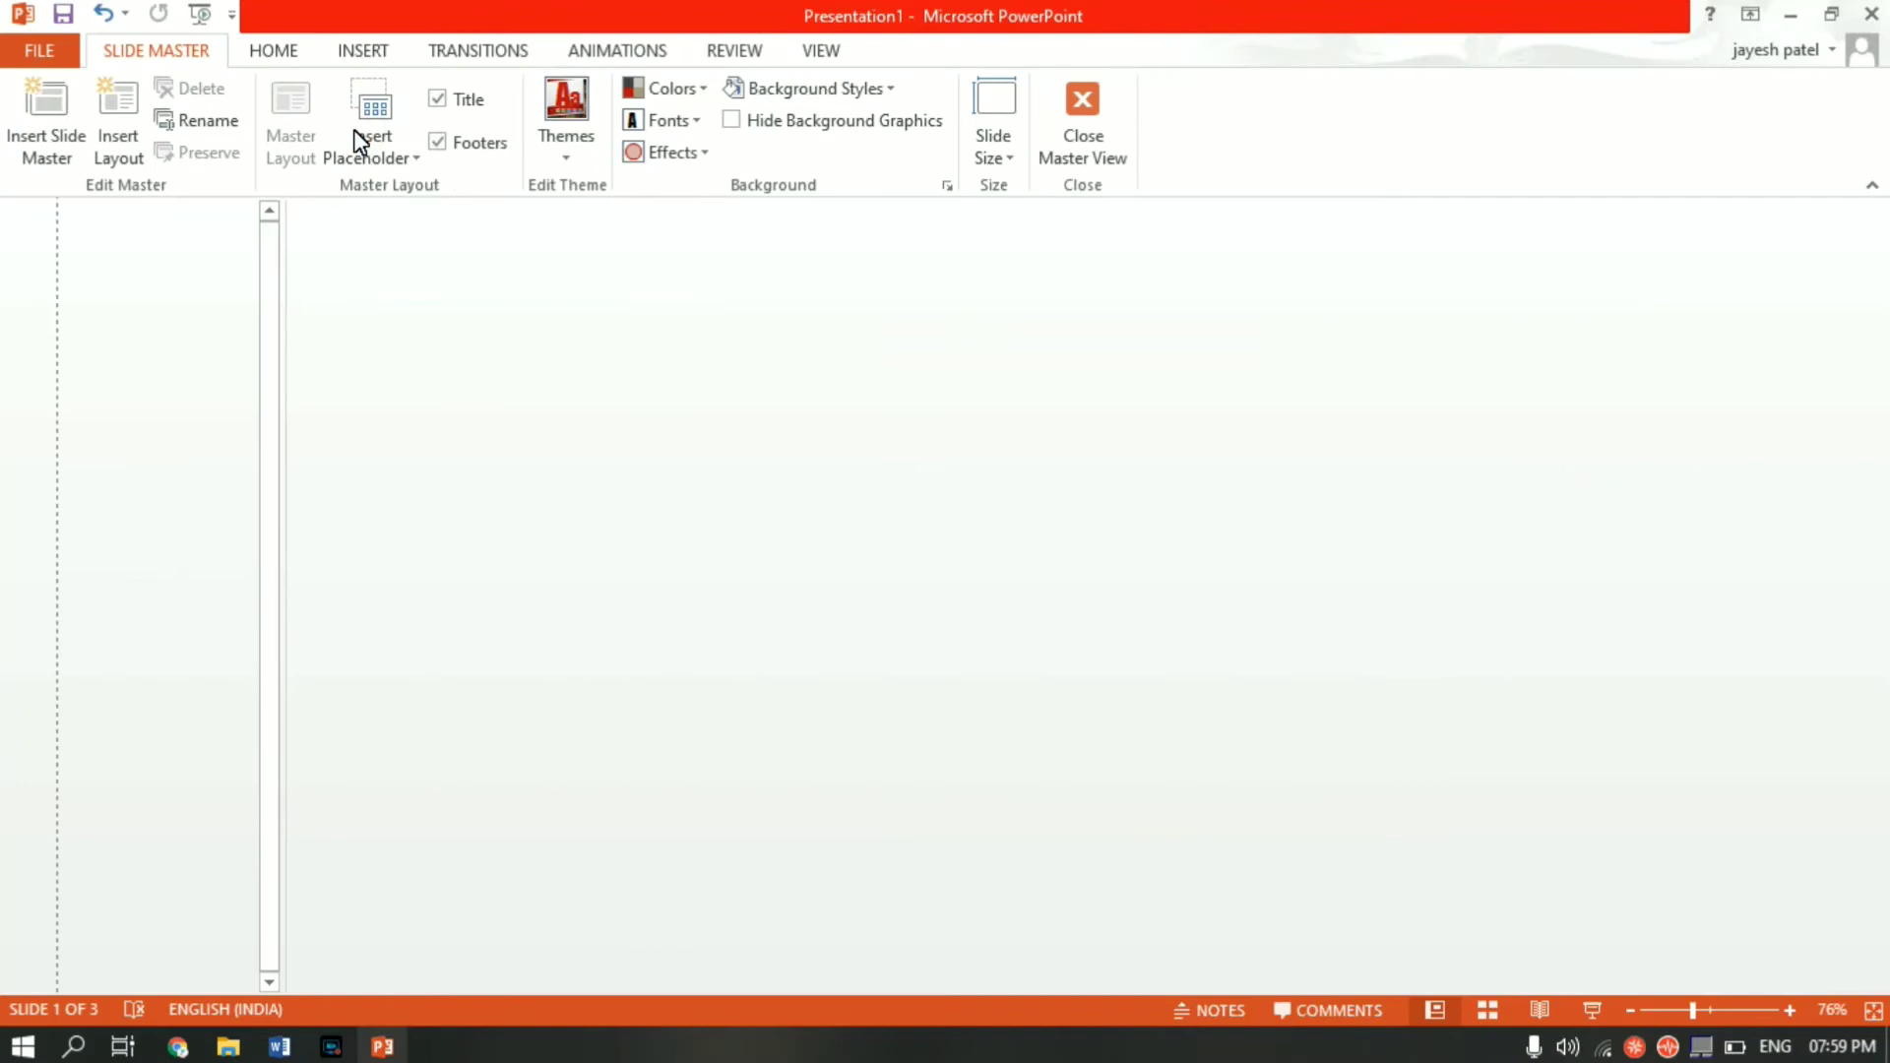
left_click(63, 273)
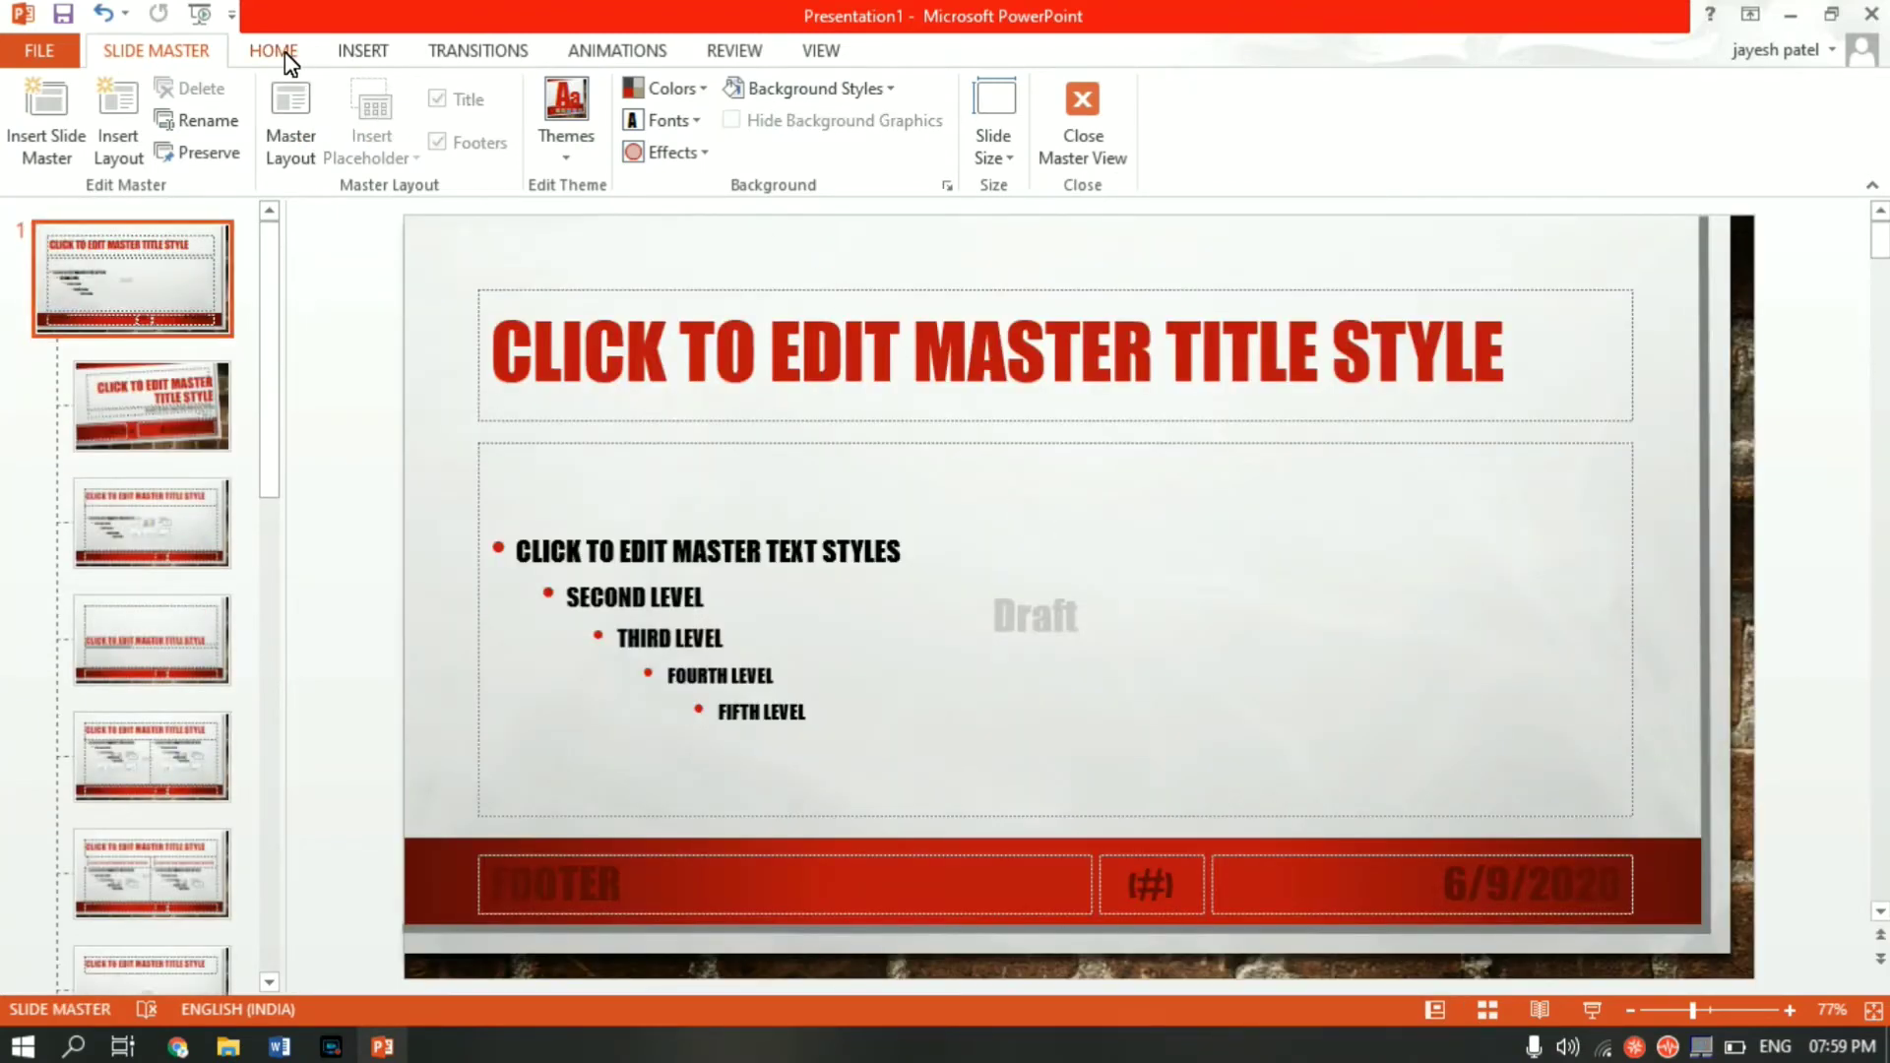
Draw a rectangle to the right of the Draft text on the master.
left_click(334, 55)
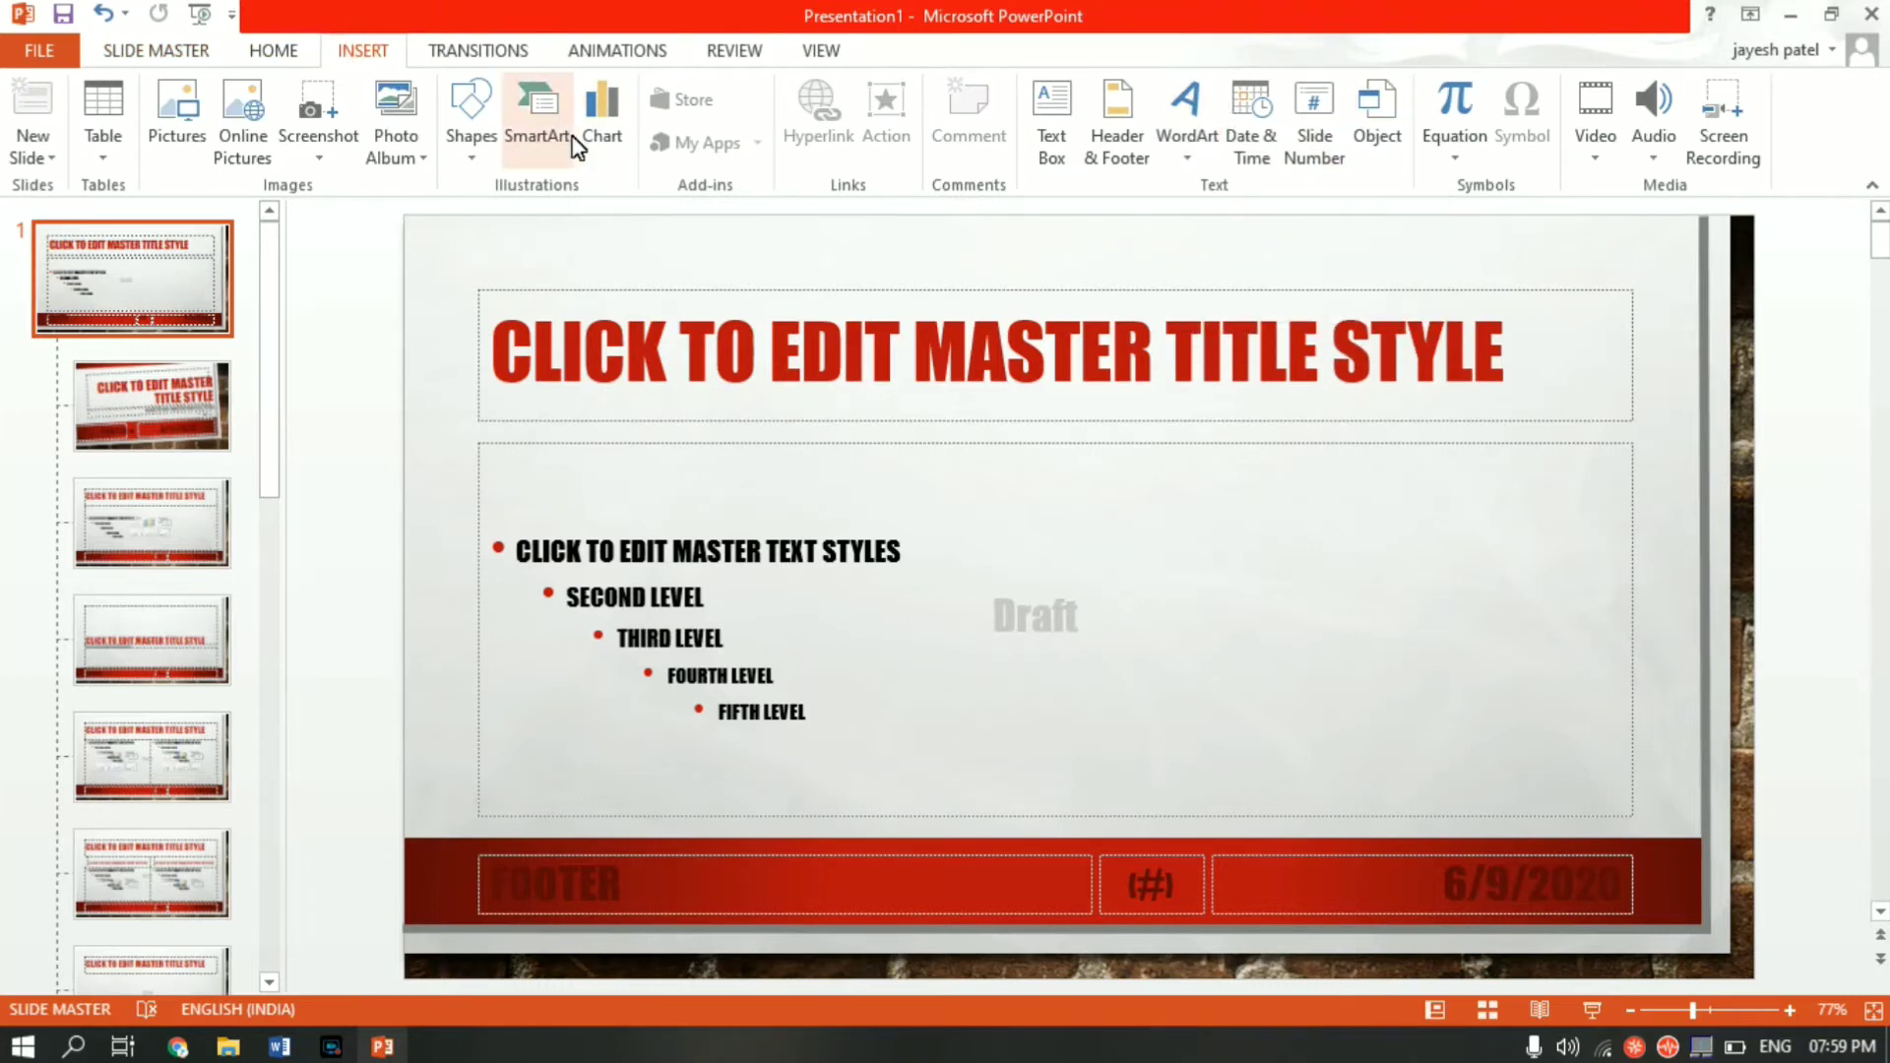
left_click(482, 151)
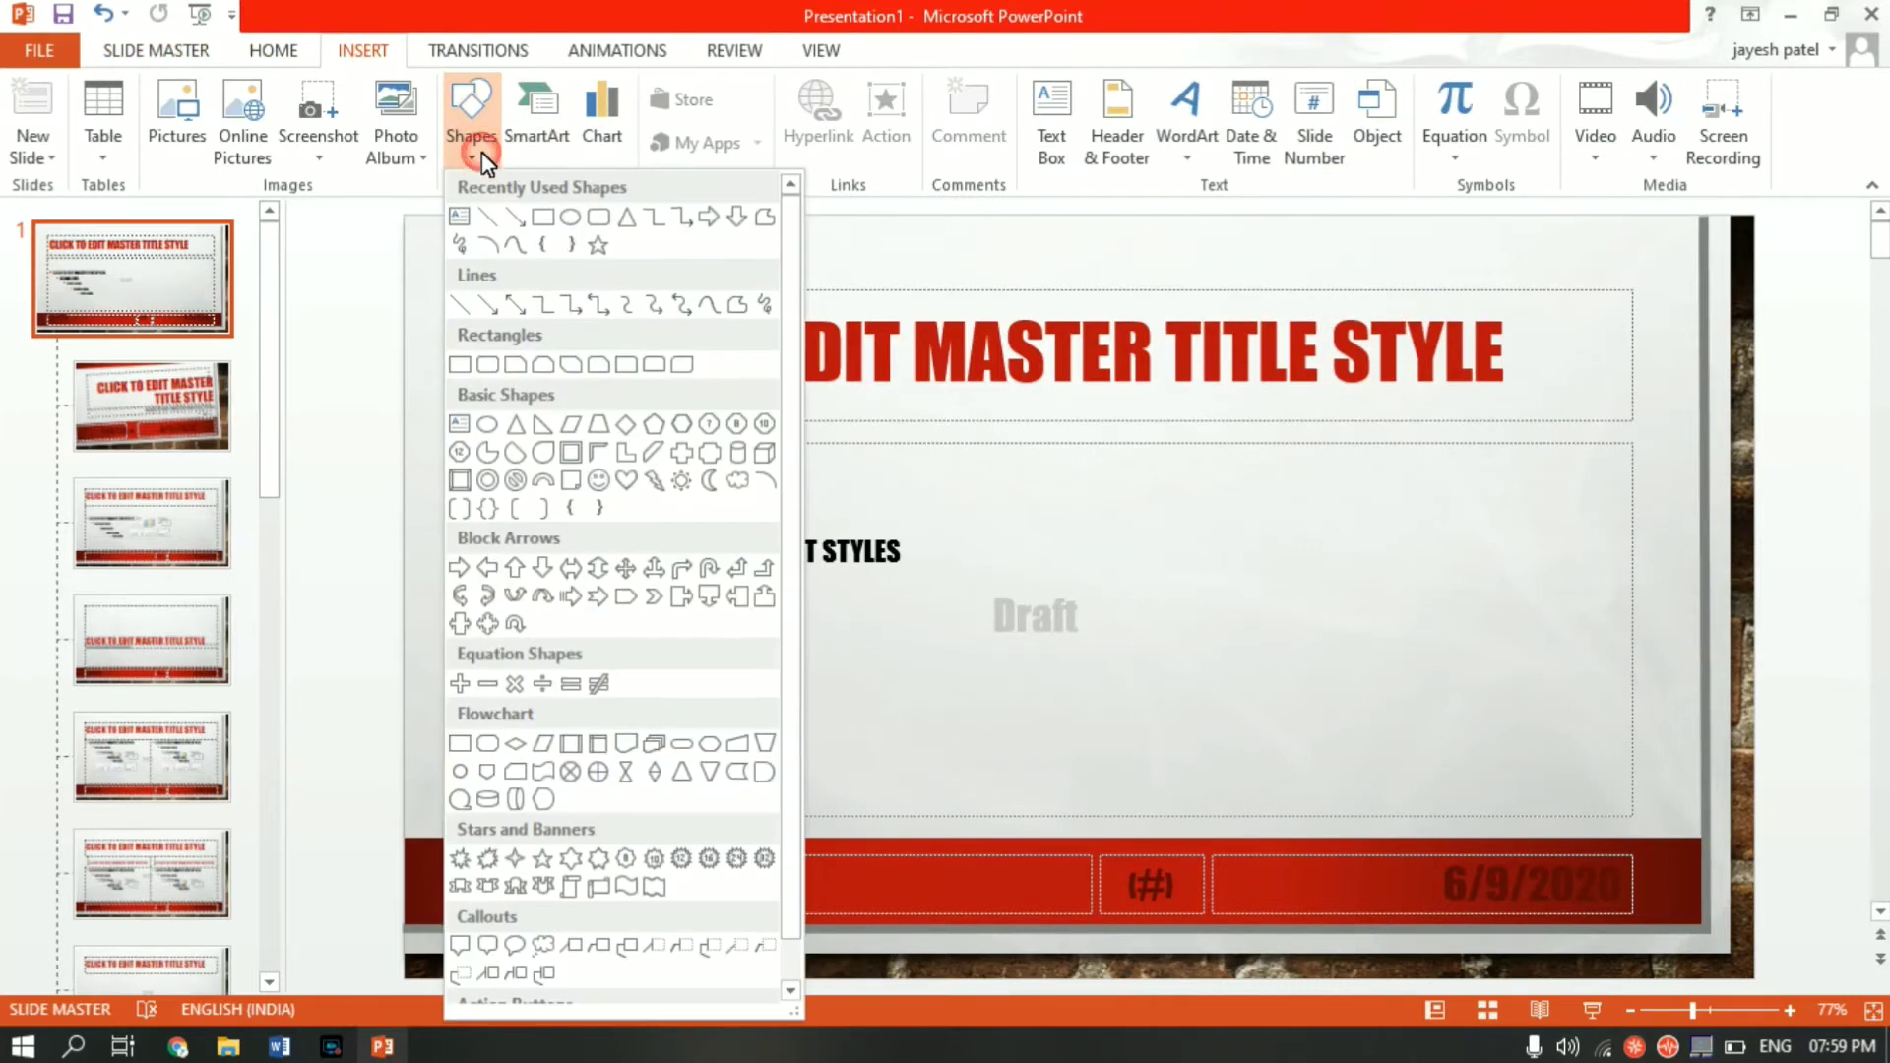
left_click(542, 217)
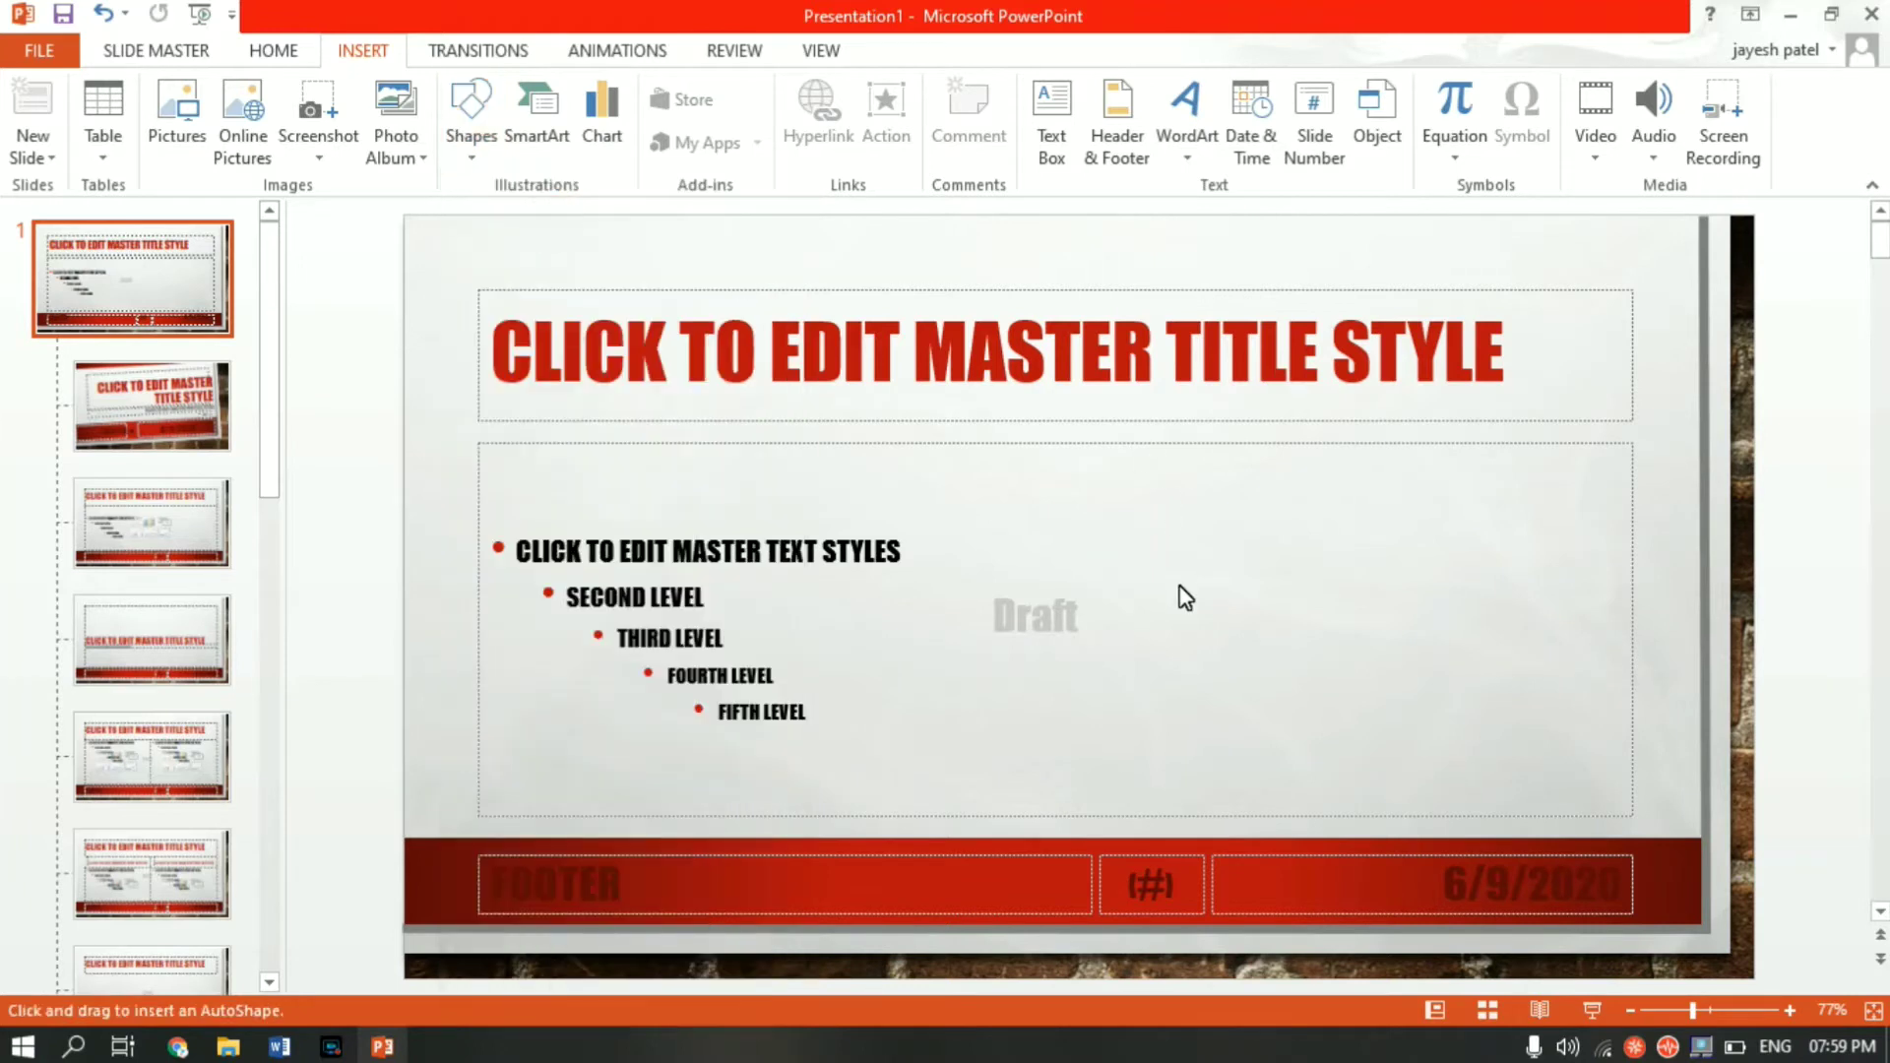
mouse_move(1181, 555)
left_mouse_down()
mouse_move(1253, 632)
mouse_move(1378, 694)
left_mouse_up()
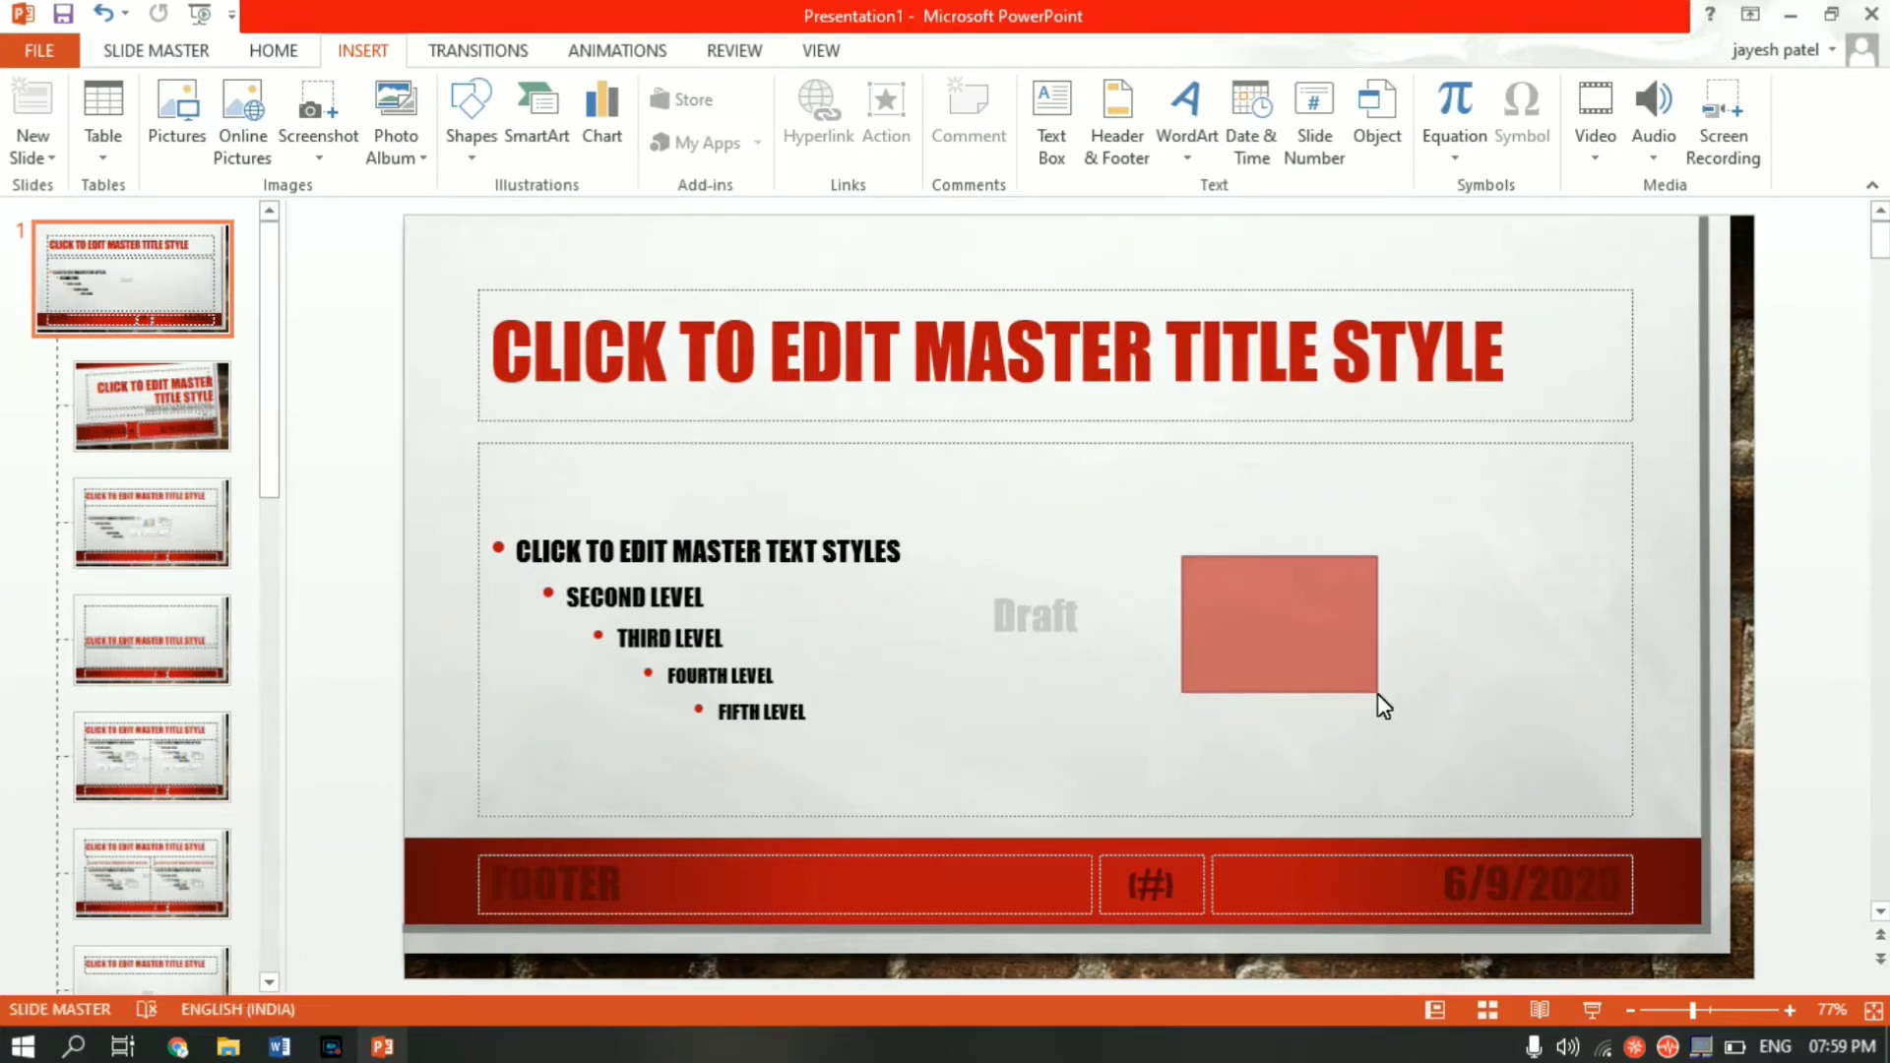
Give the rectangle a picture fill using clipart-clouds-rainy-3.png from Format Shape.
right_click(1305, 624)
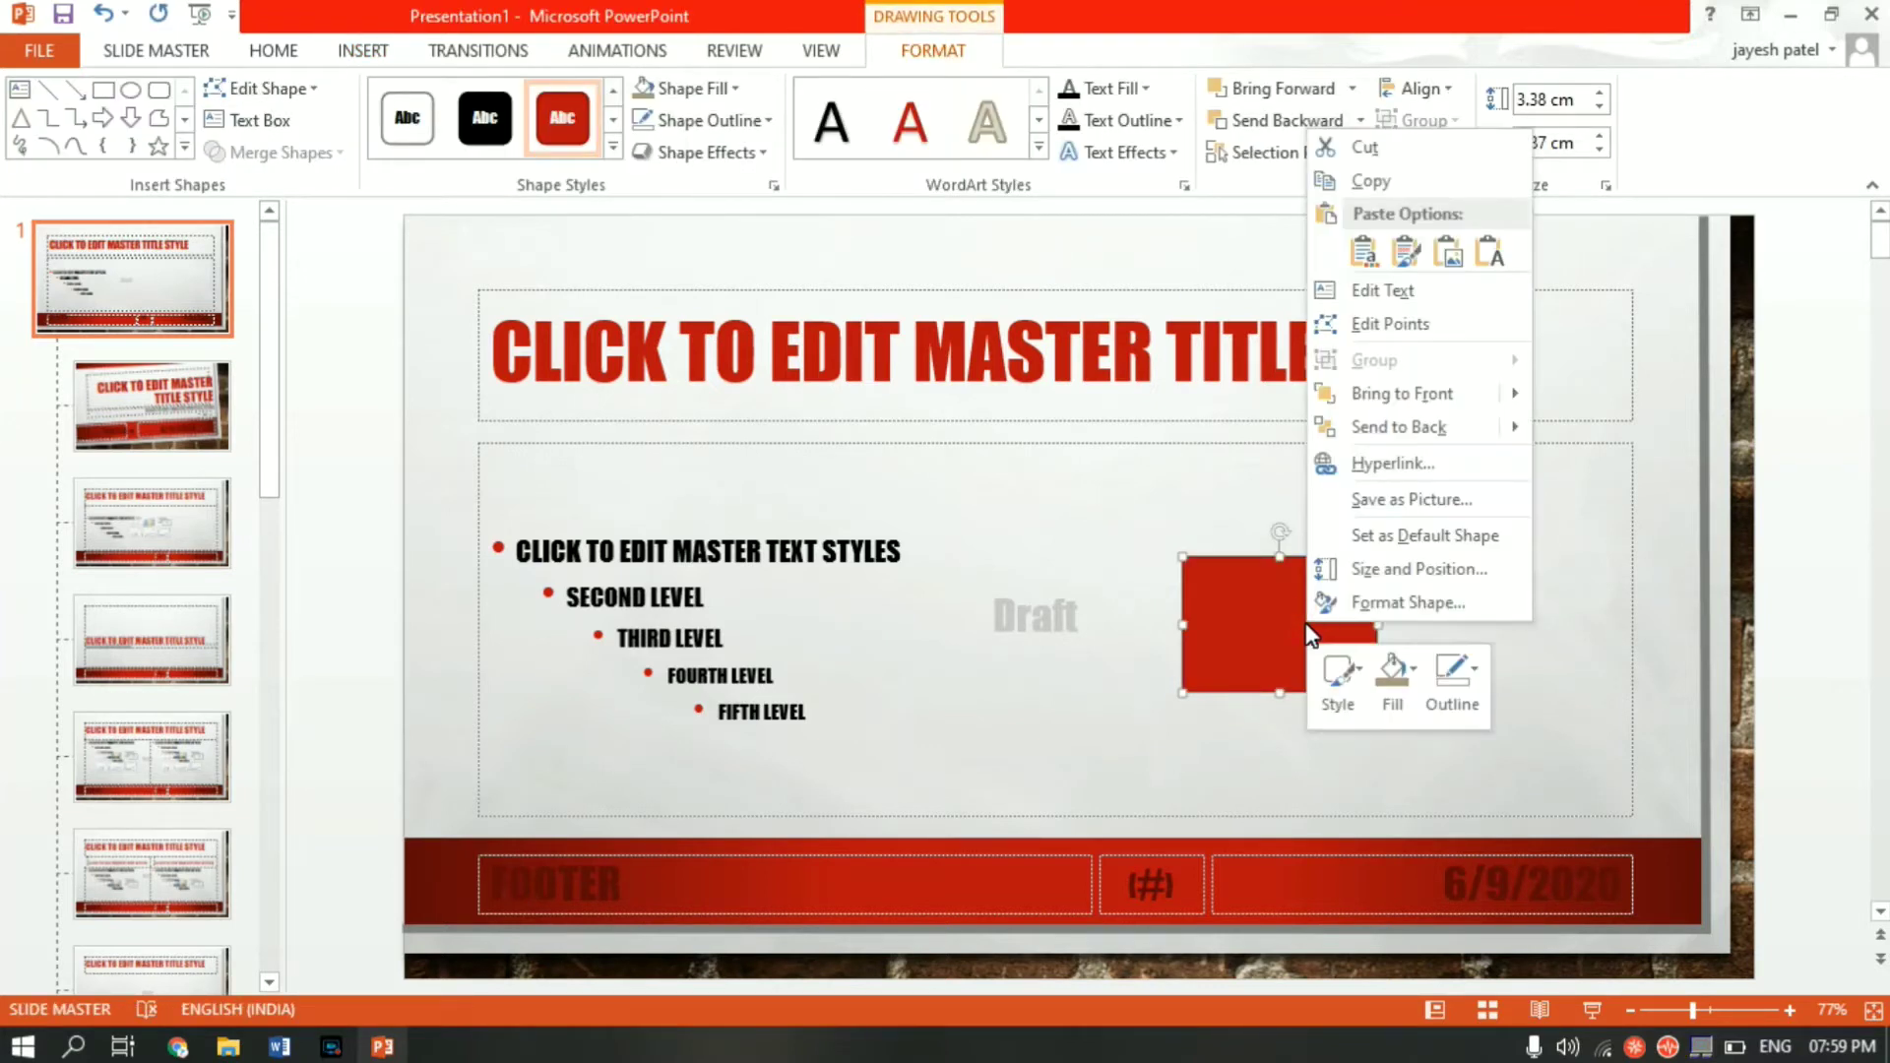
left_click(1367, 605)
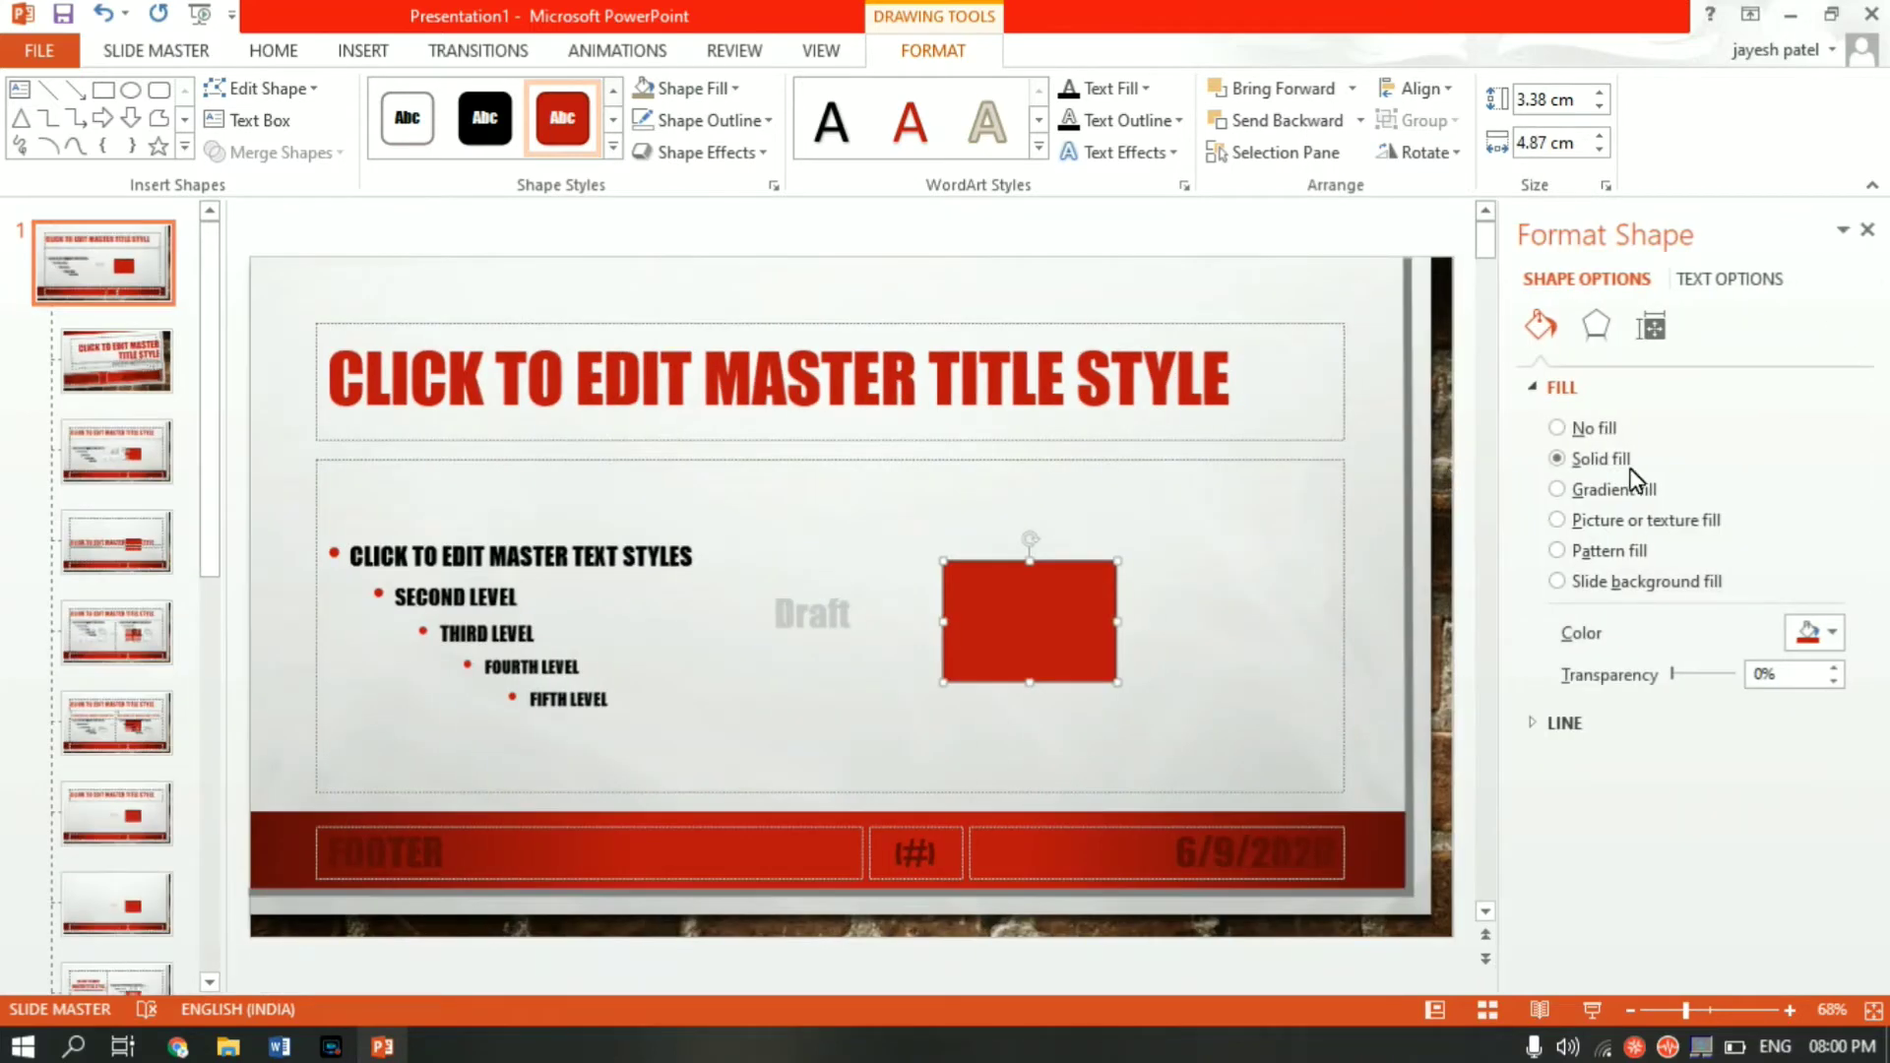
left_click(1556, 521)
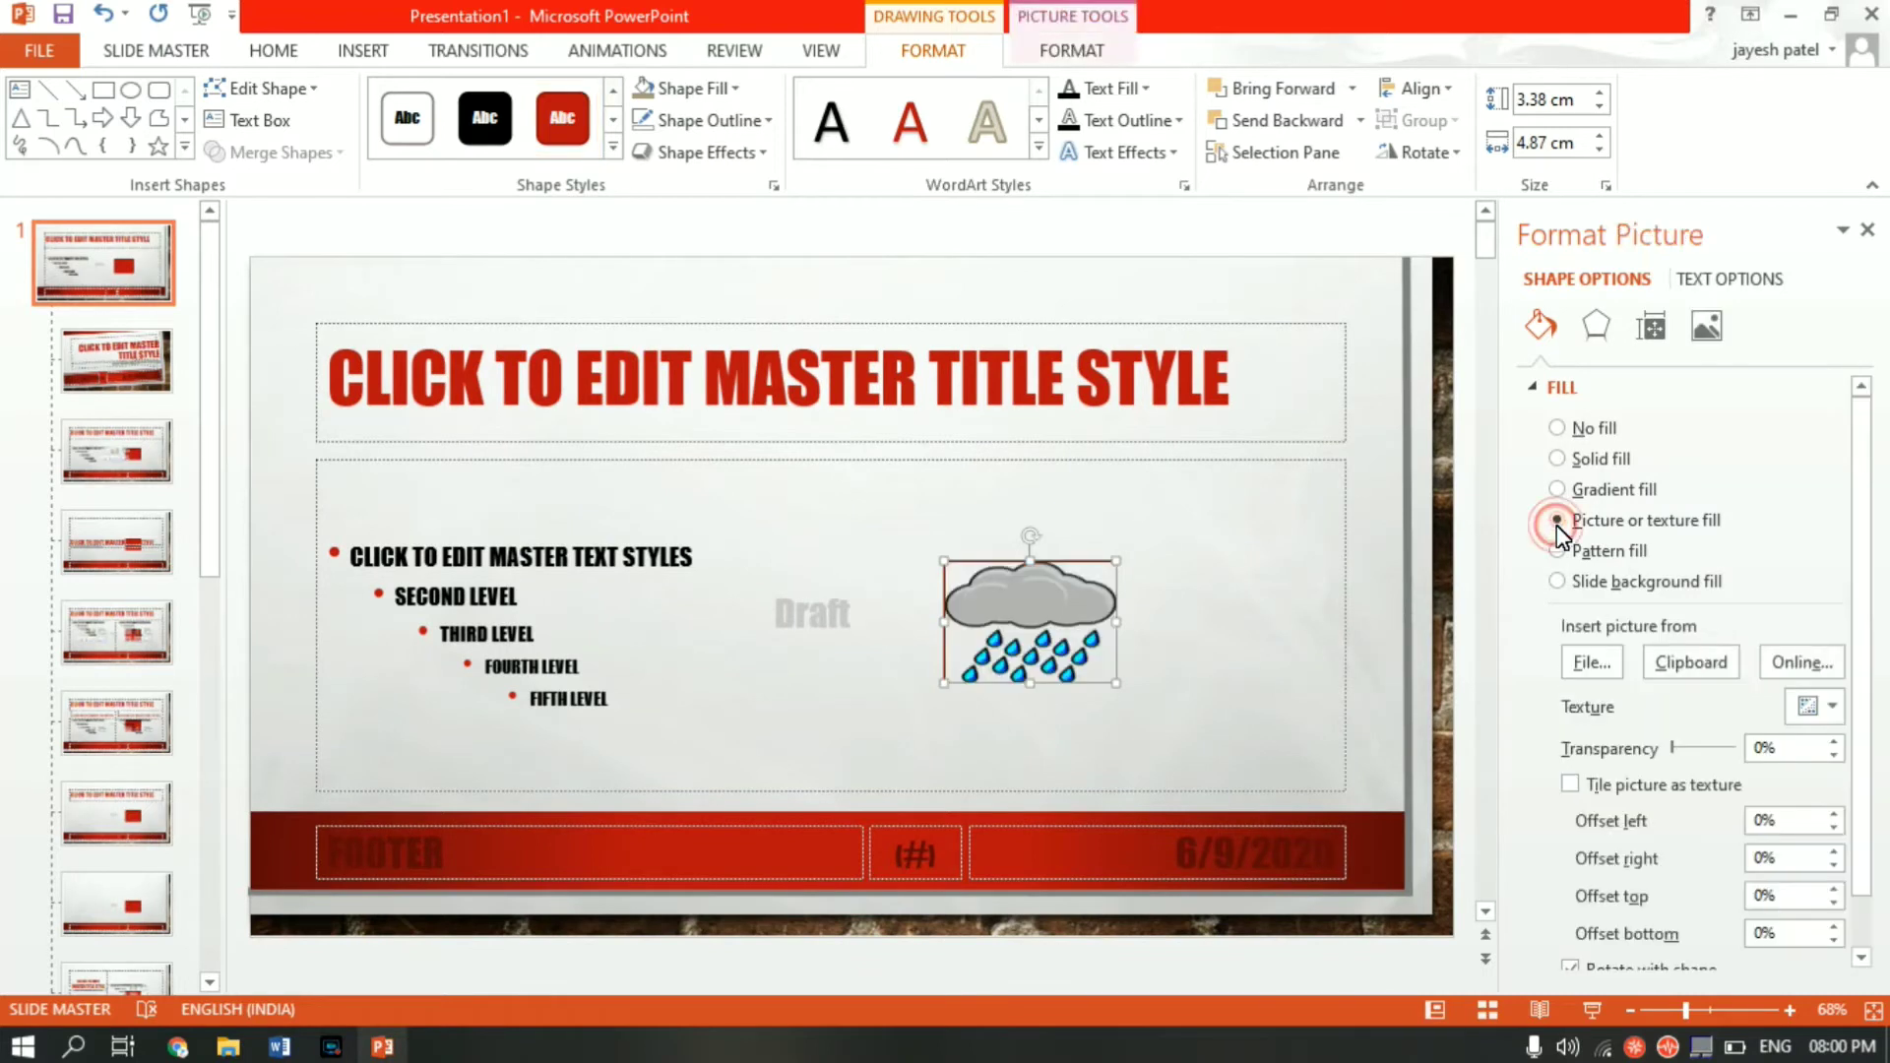
left_click(1604, 667)
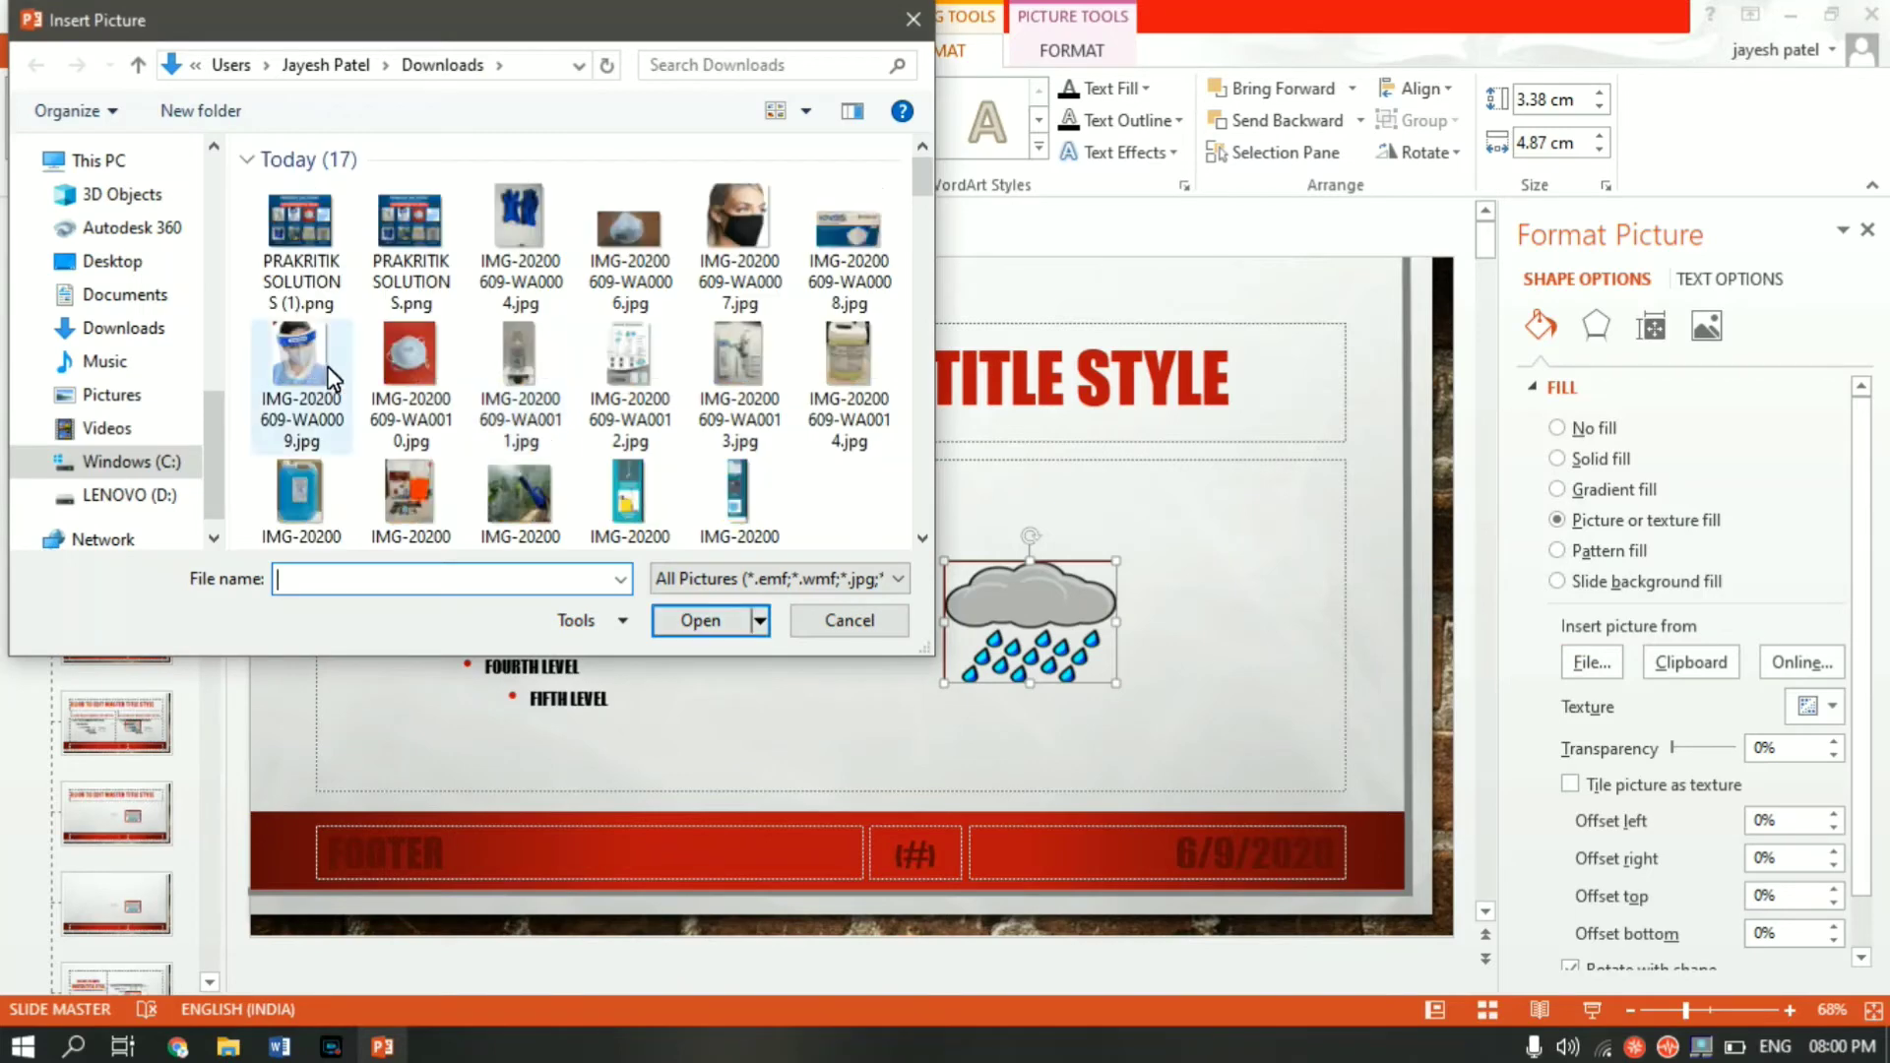
left_click(925, 429)
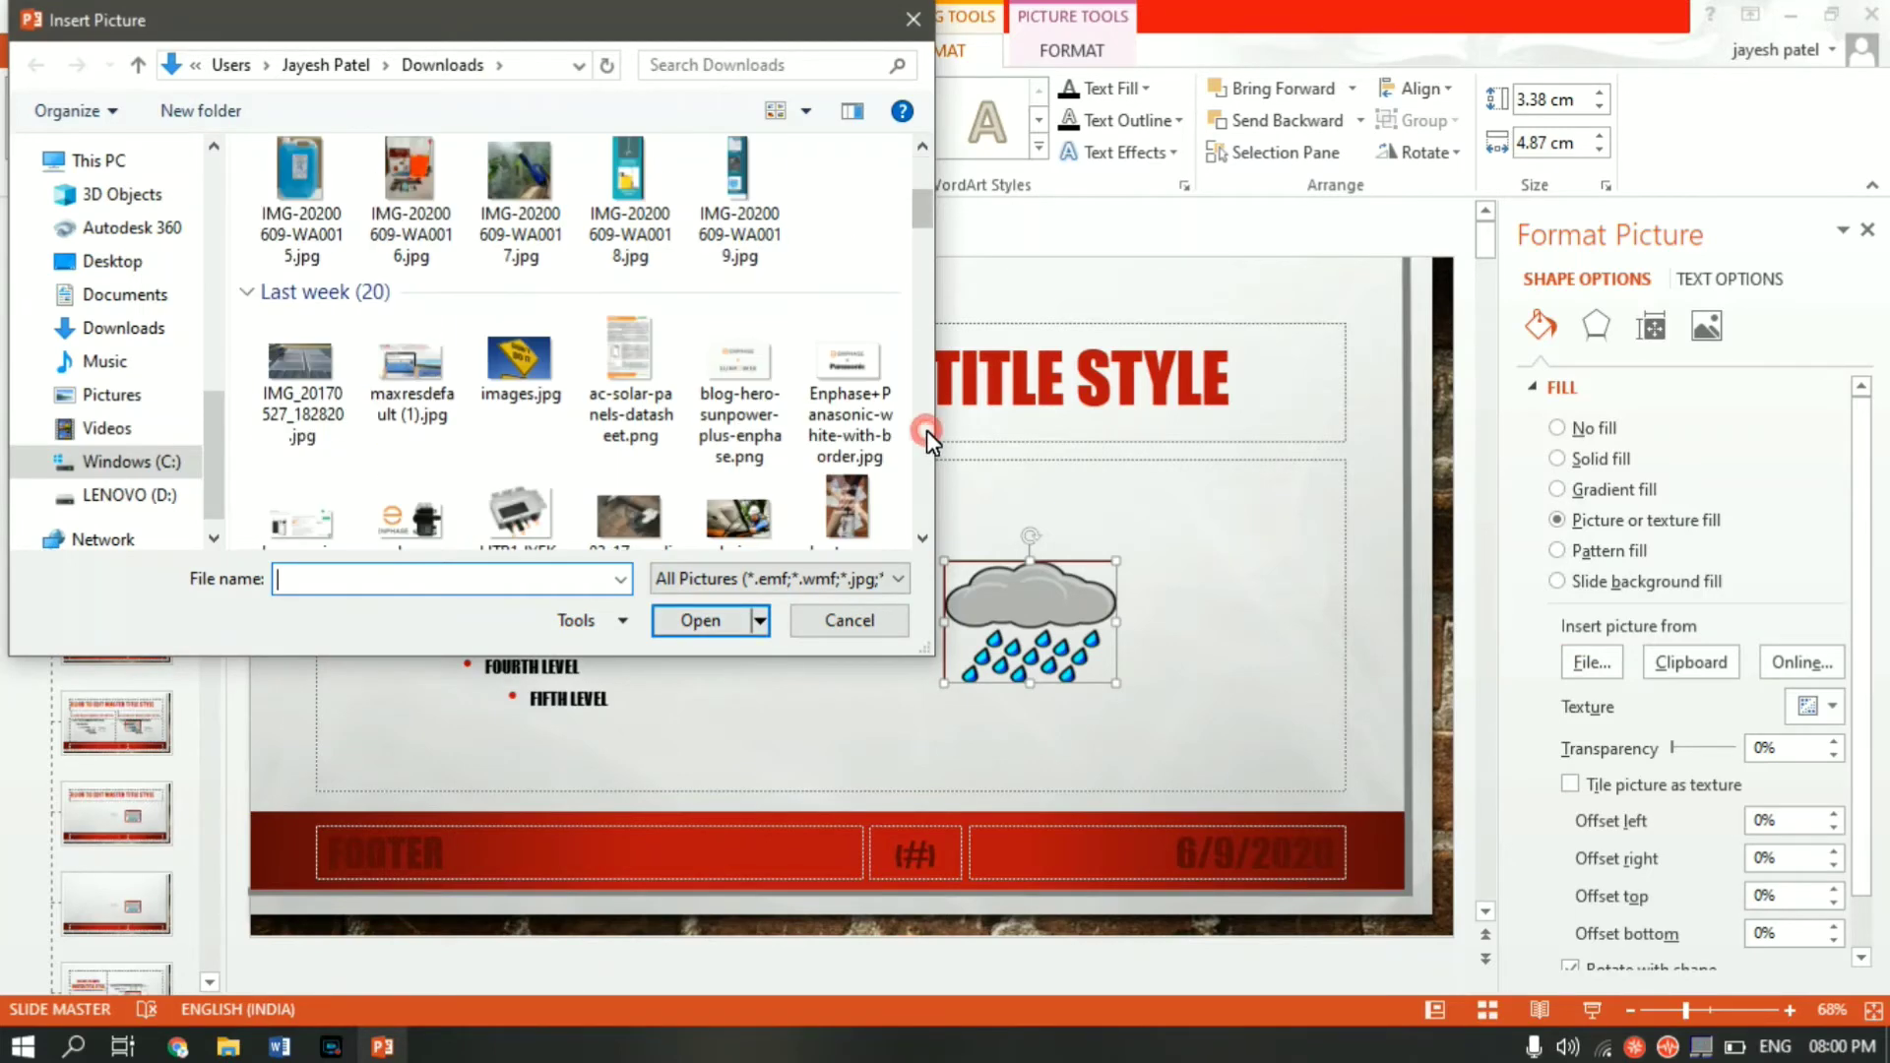
left_click(926, 429)
left_click(926, 429)
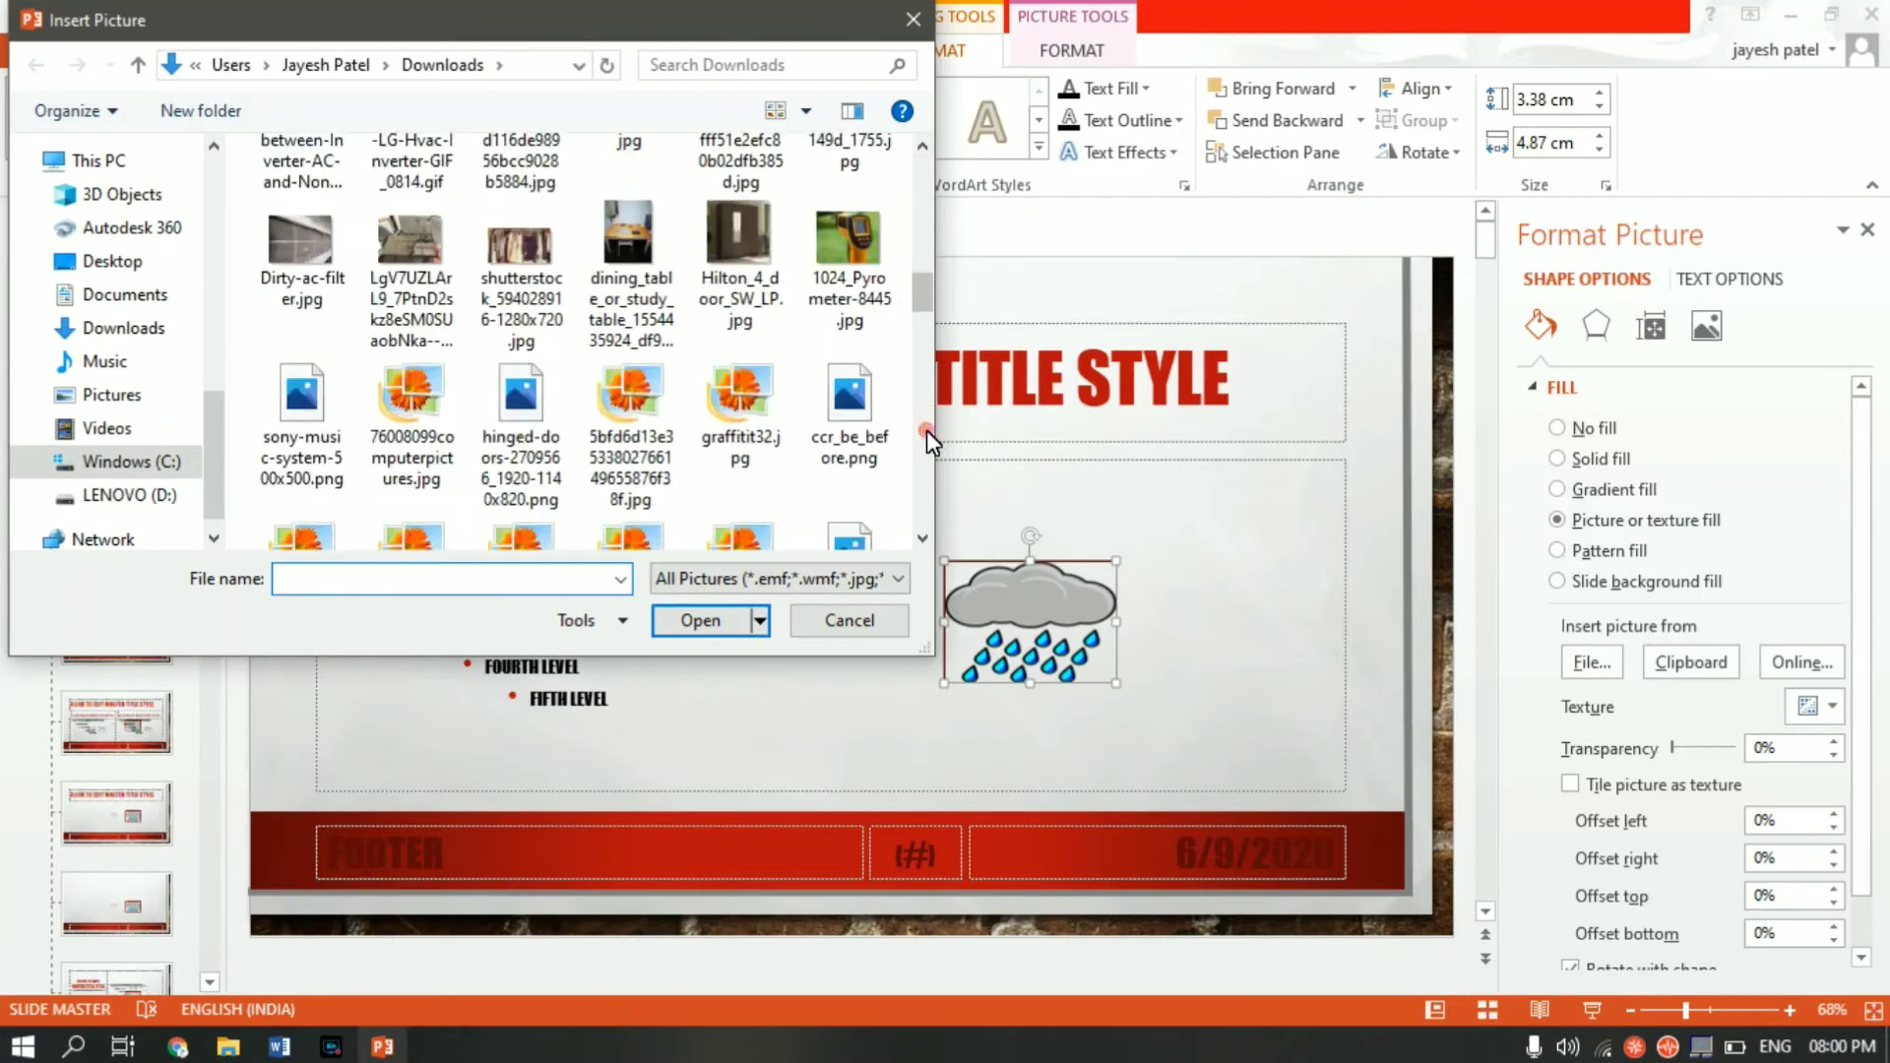
left_click(926, 429)
left_click(926, 429)
left_click(925, 429)
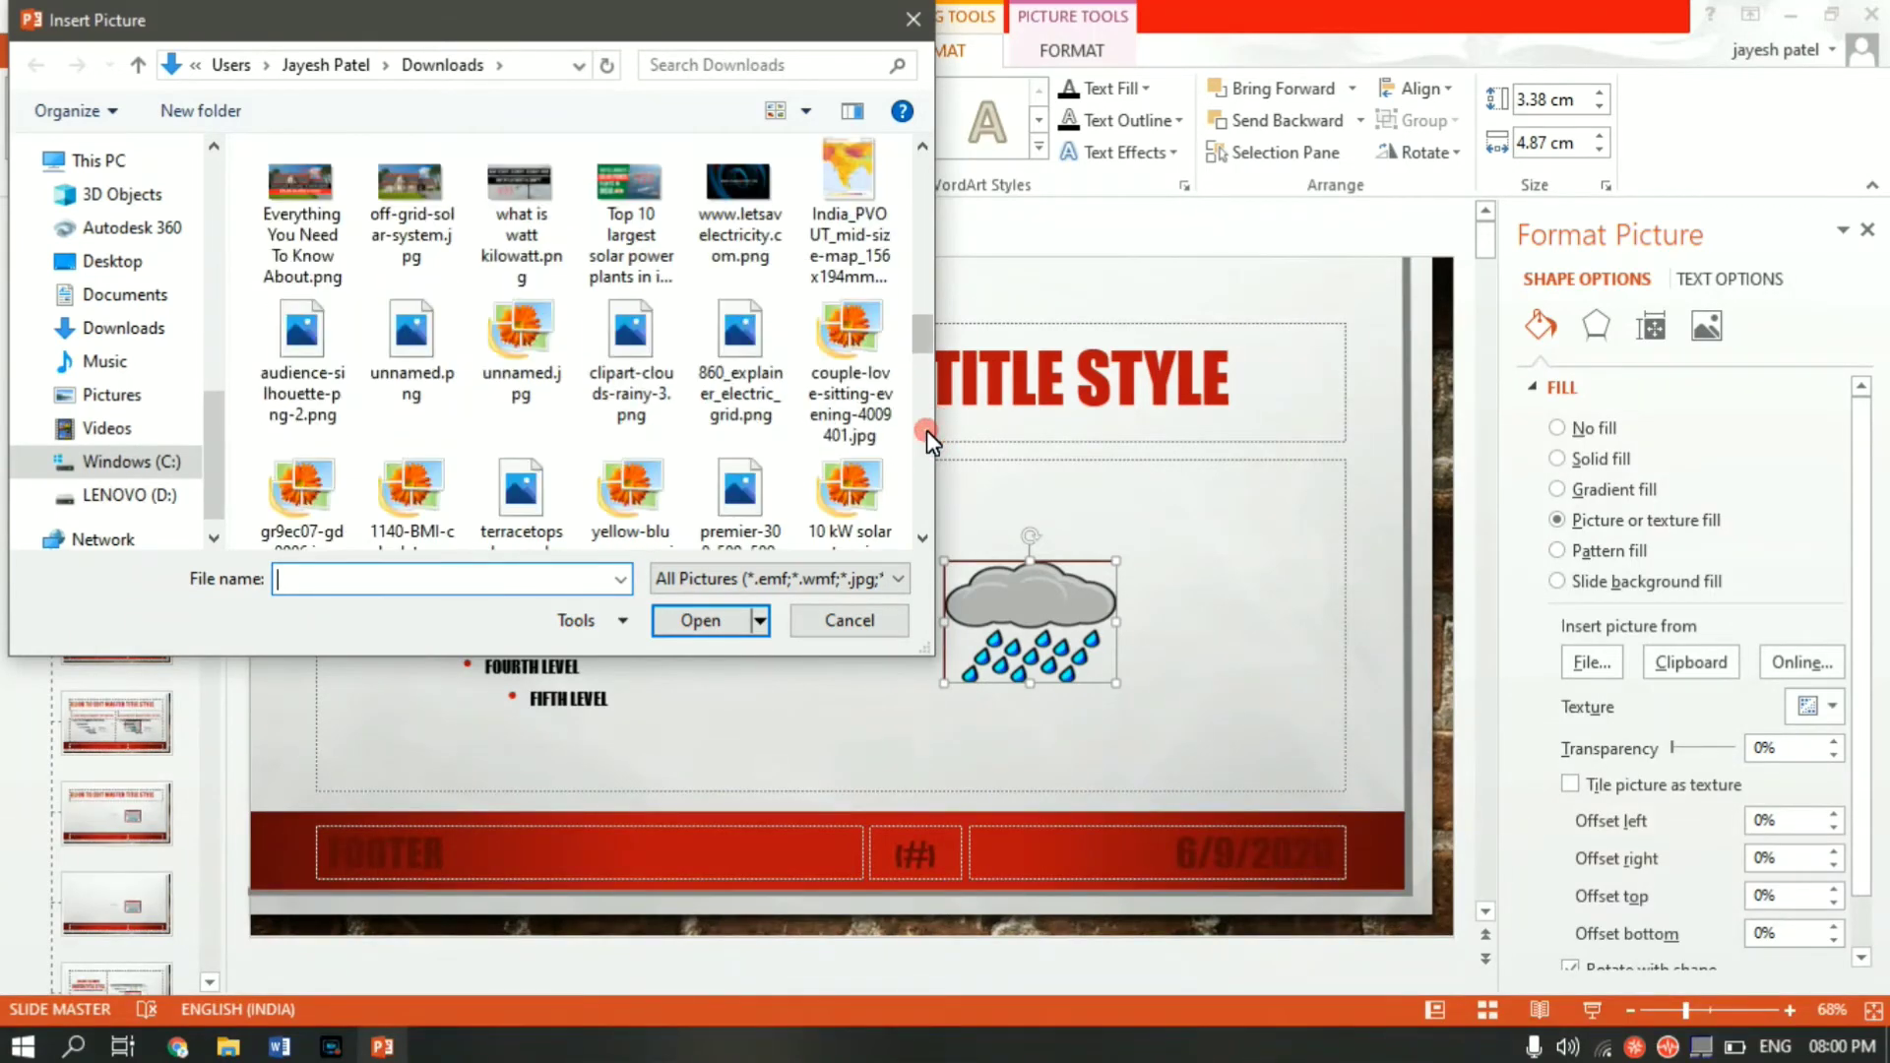
left_click(629, 377)
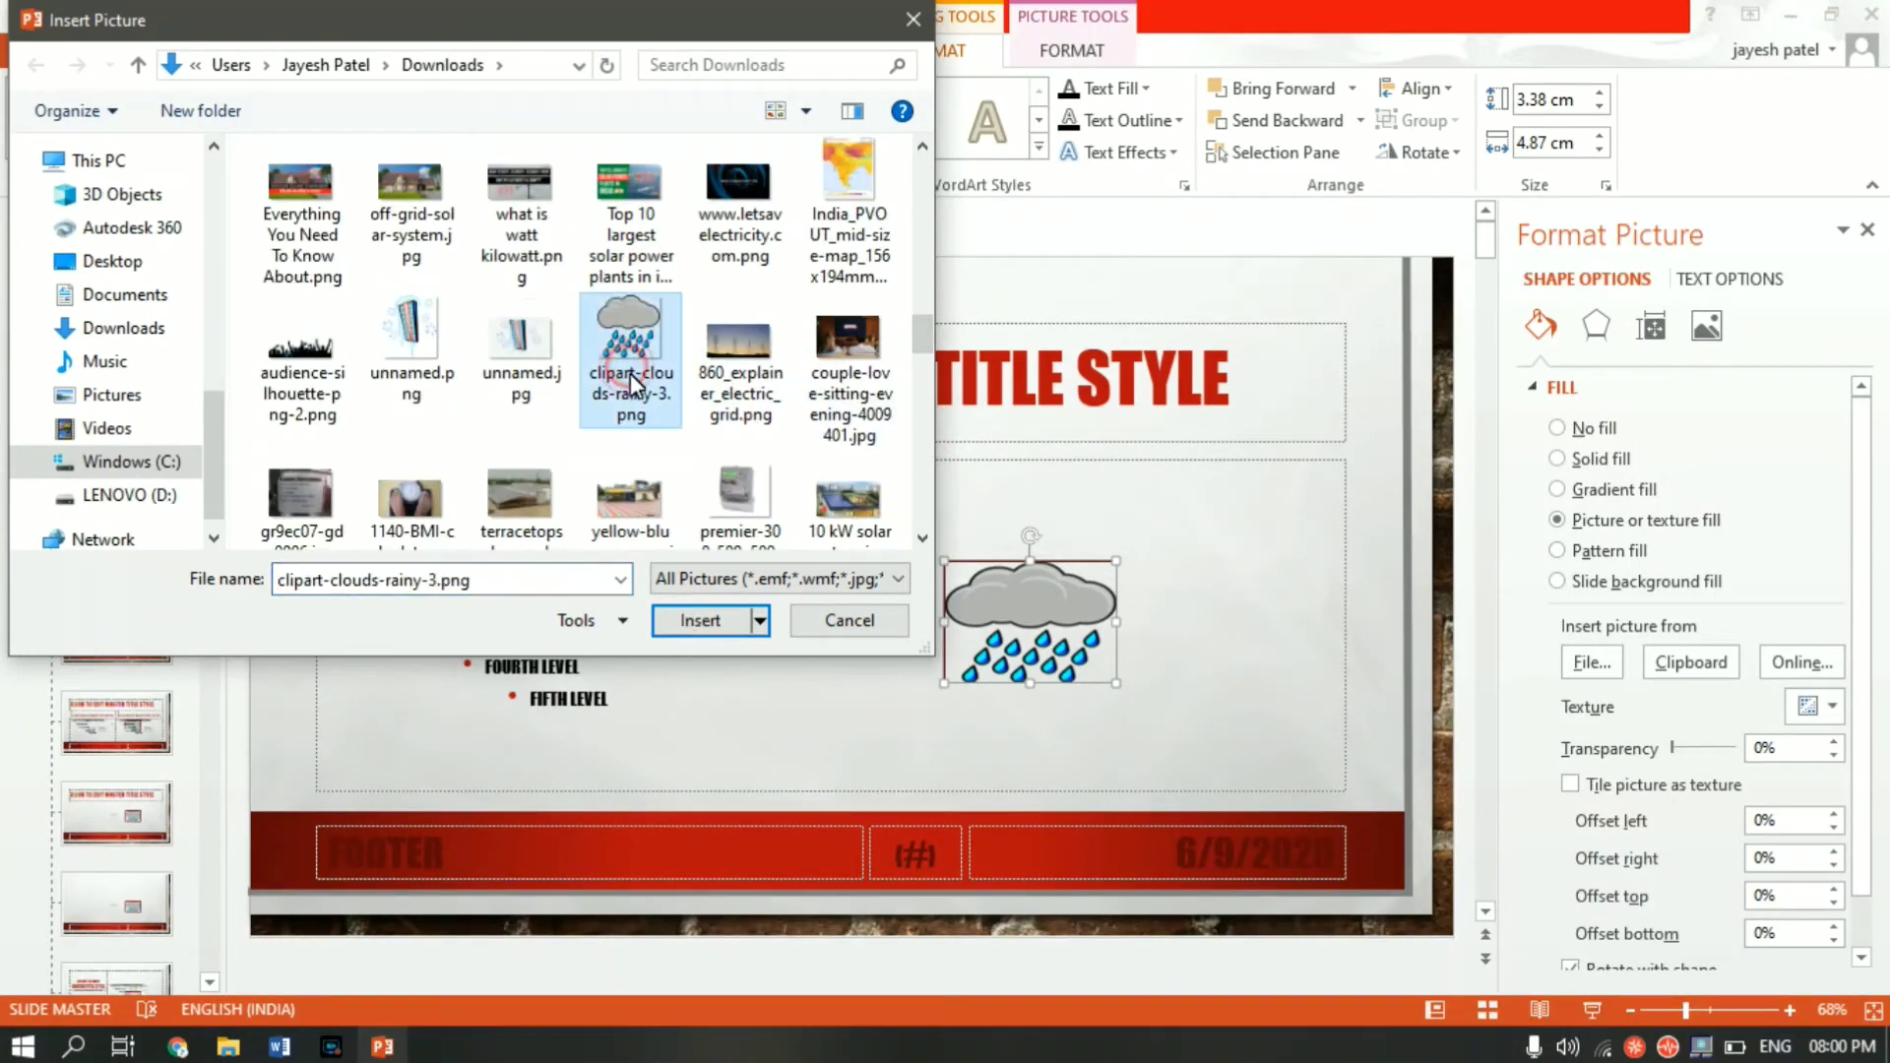
left_click(708, 618)
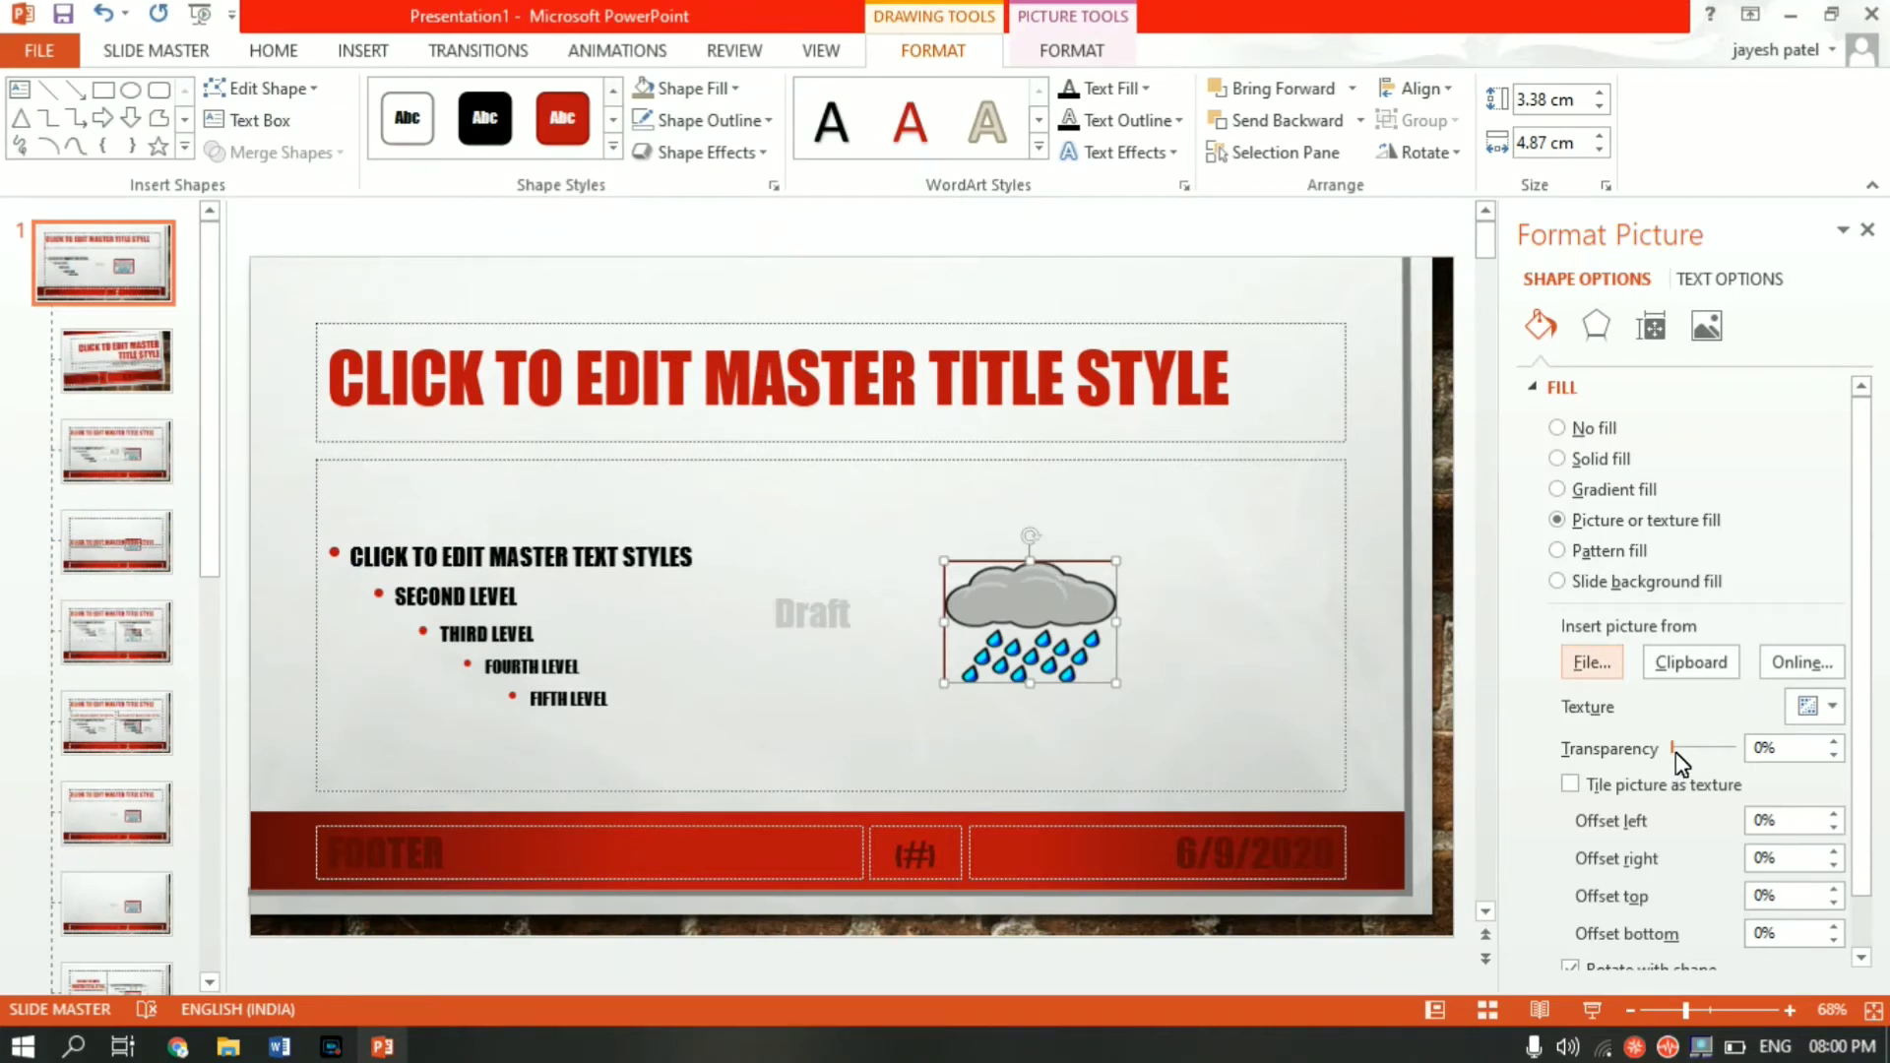
Set the cloud picture to 56% transparency and move it just above the Draft text.
mouse_move(1679, 756)
left_mouse_down()
mouse_move(1751, 760)
mouse_move(1670, 758)
mouse_move(1713, 763)
left_mouse_up()
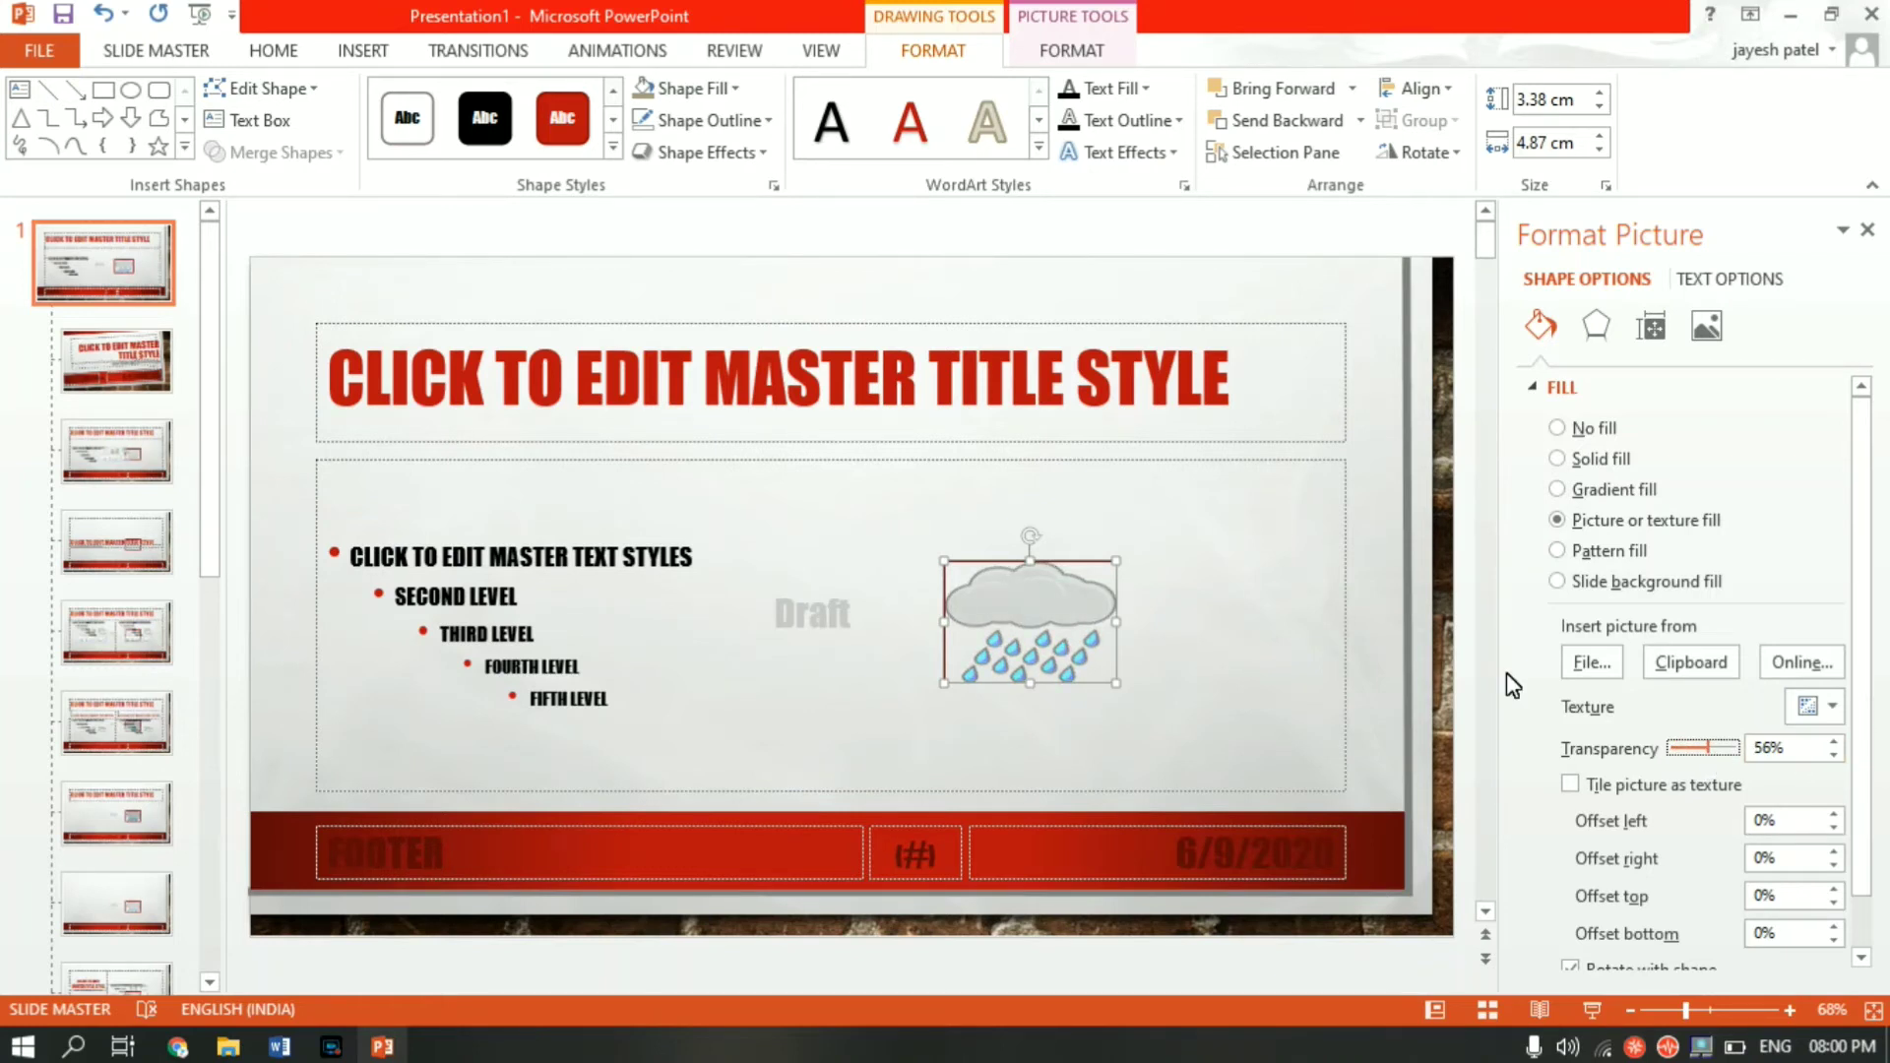
left_click_drag(1077, 618, 877, 515)
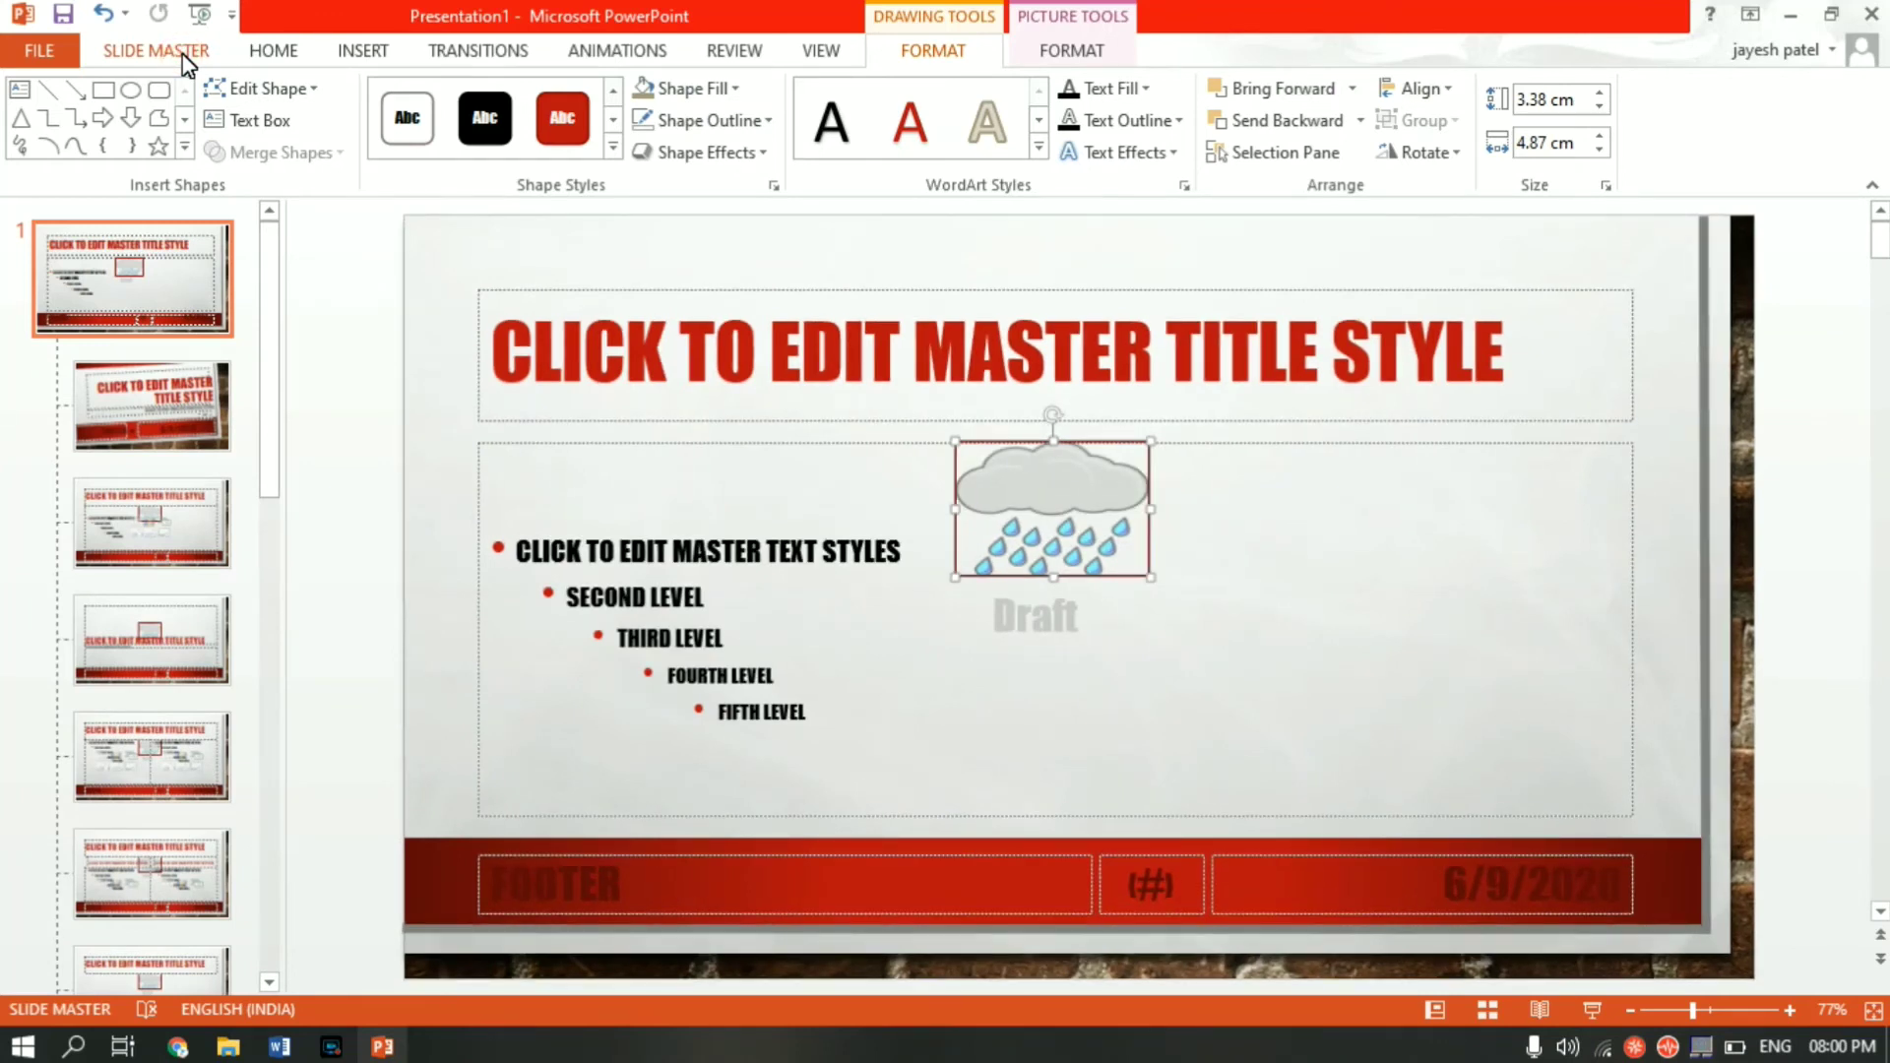
Set the cloud picture's Picture Border to No Outline.
left_click(183, 59)
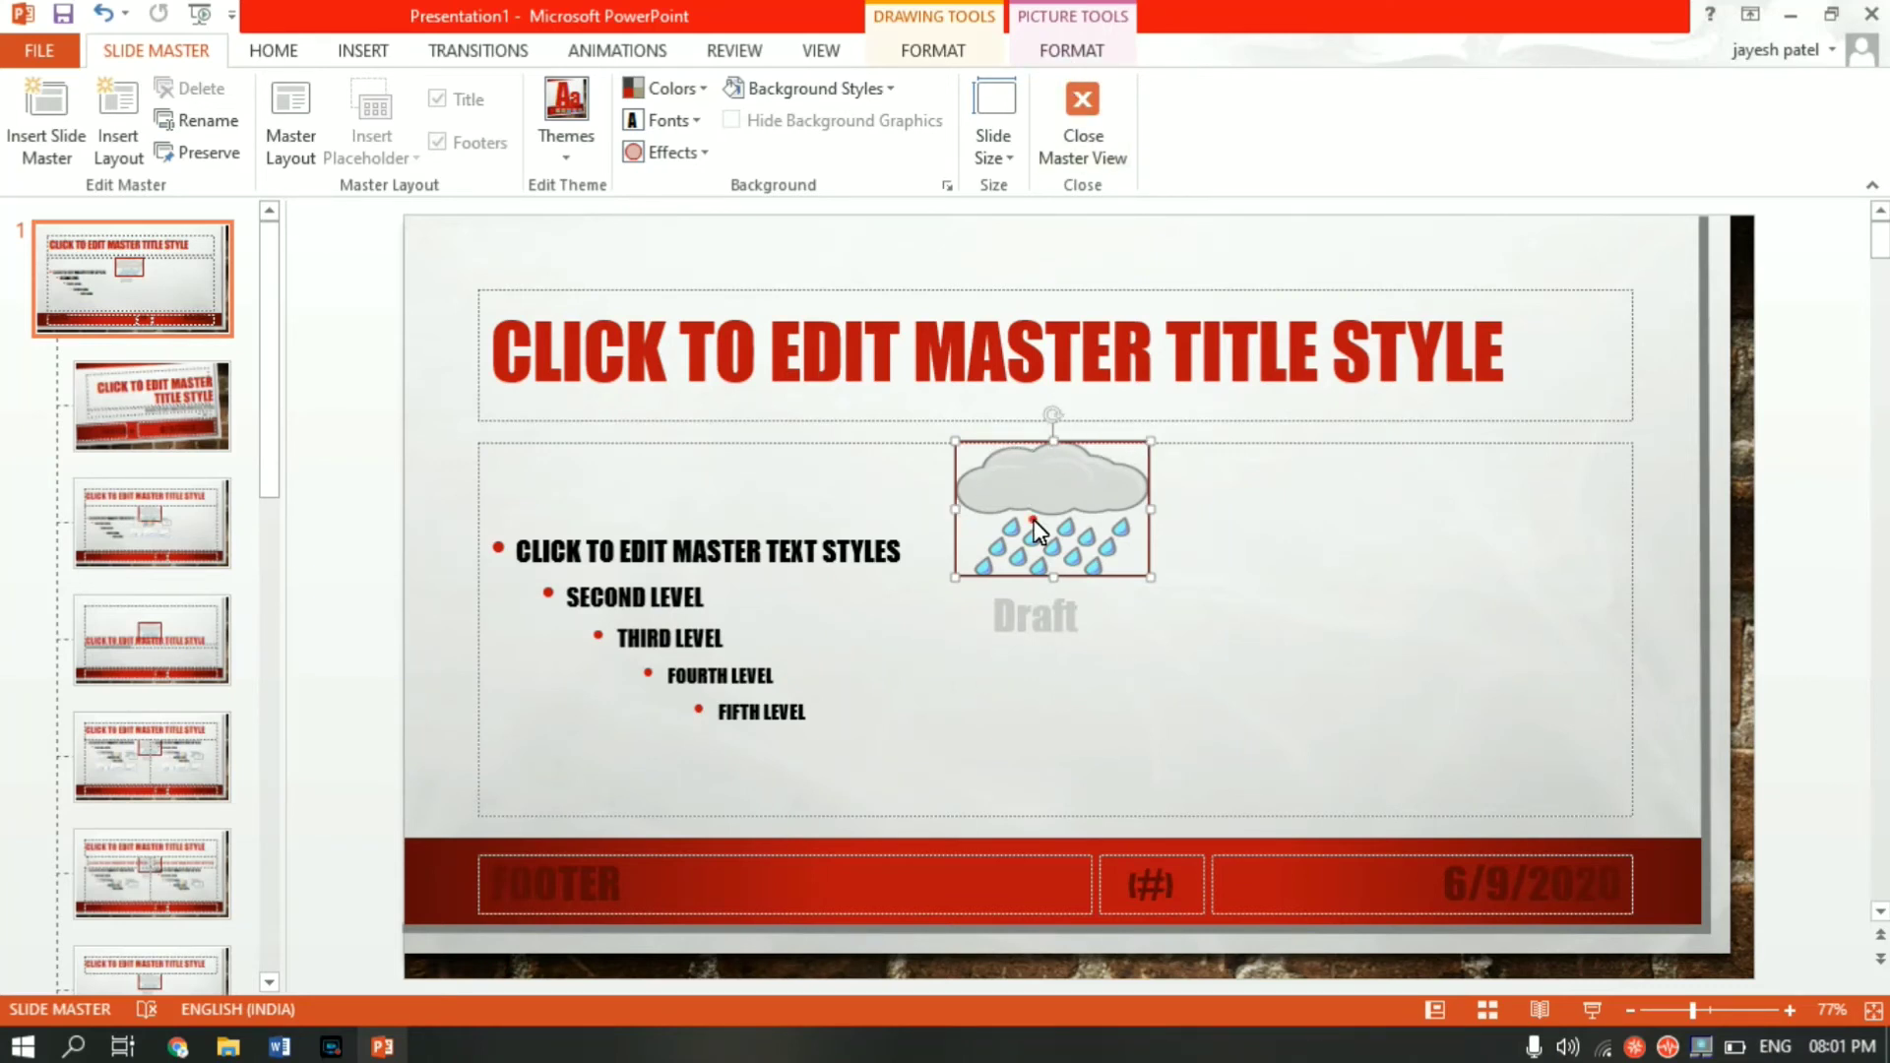
left_click(1073, 50)
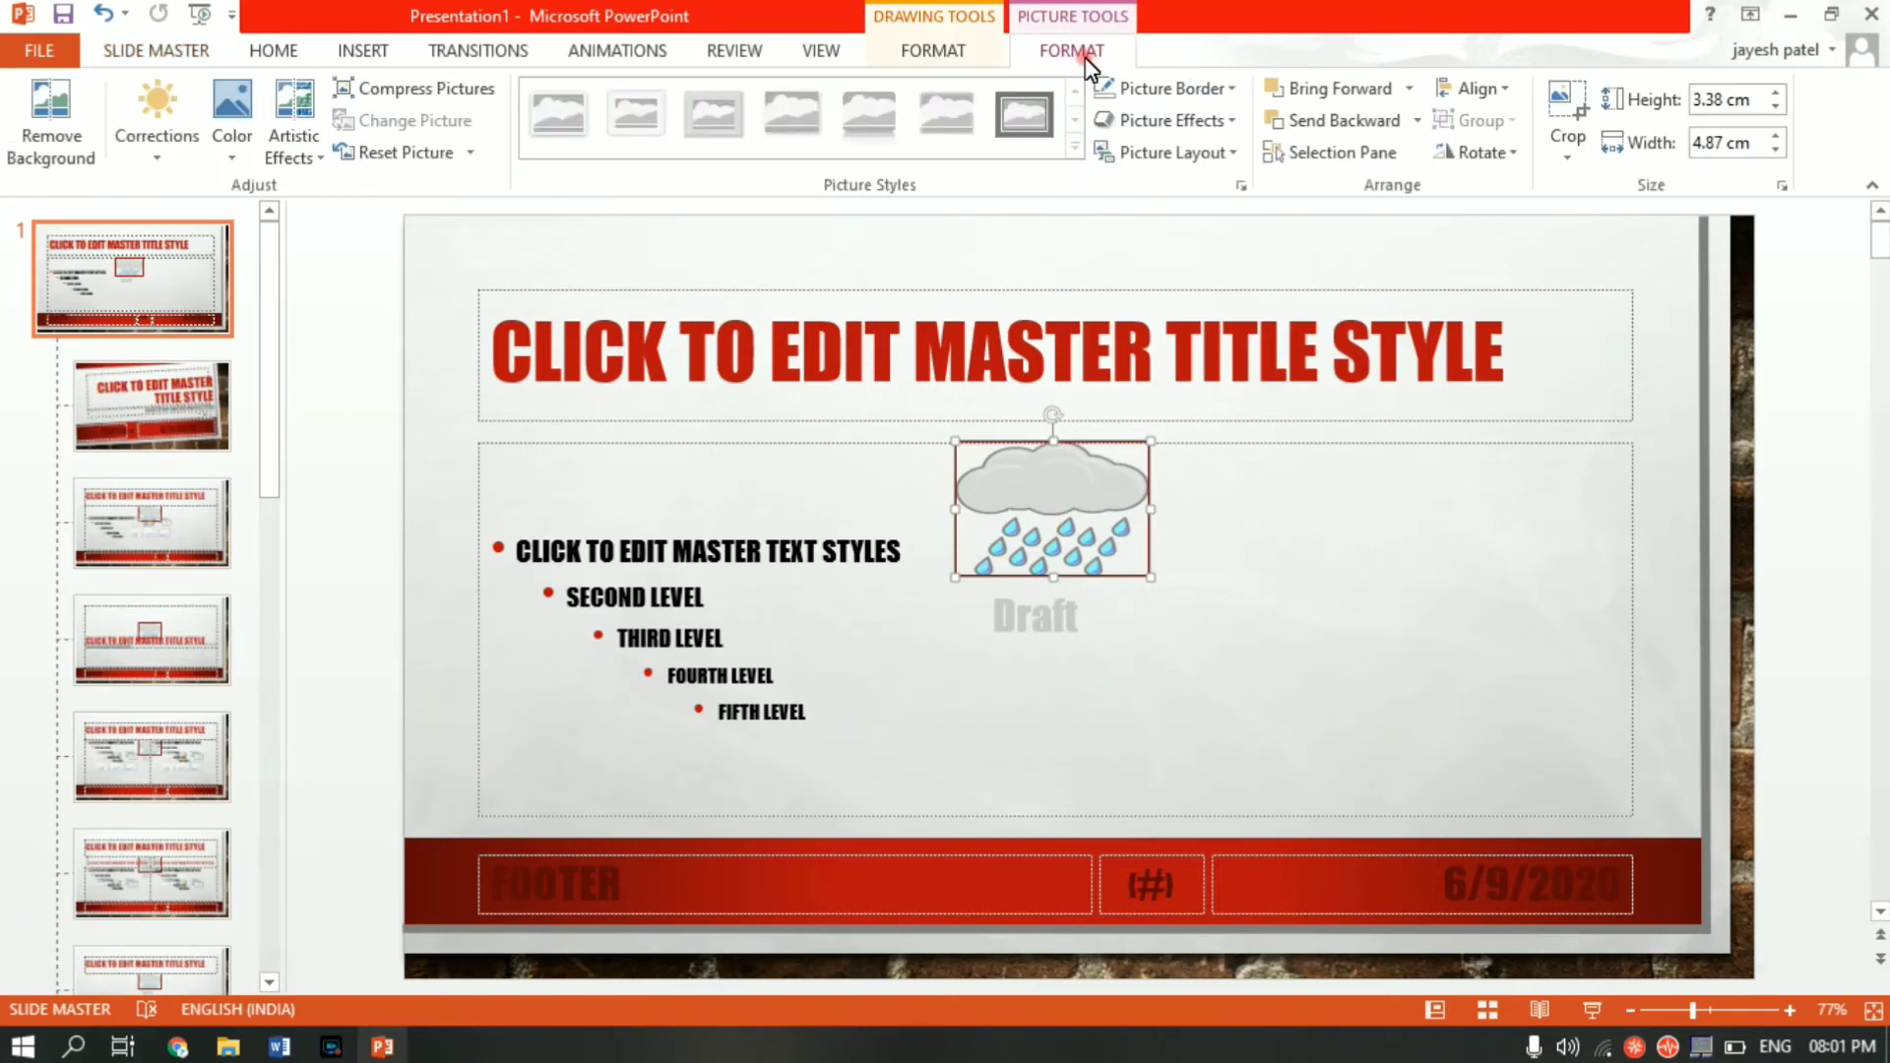
left_click(1232, 91)
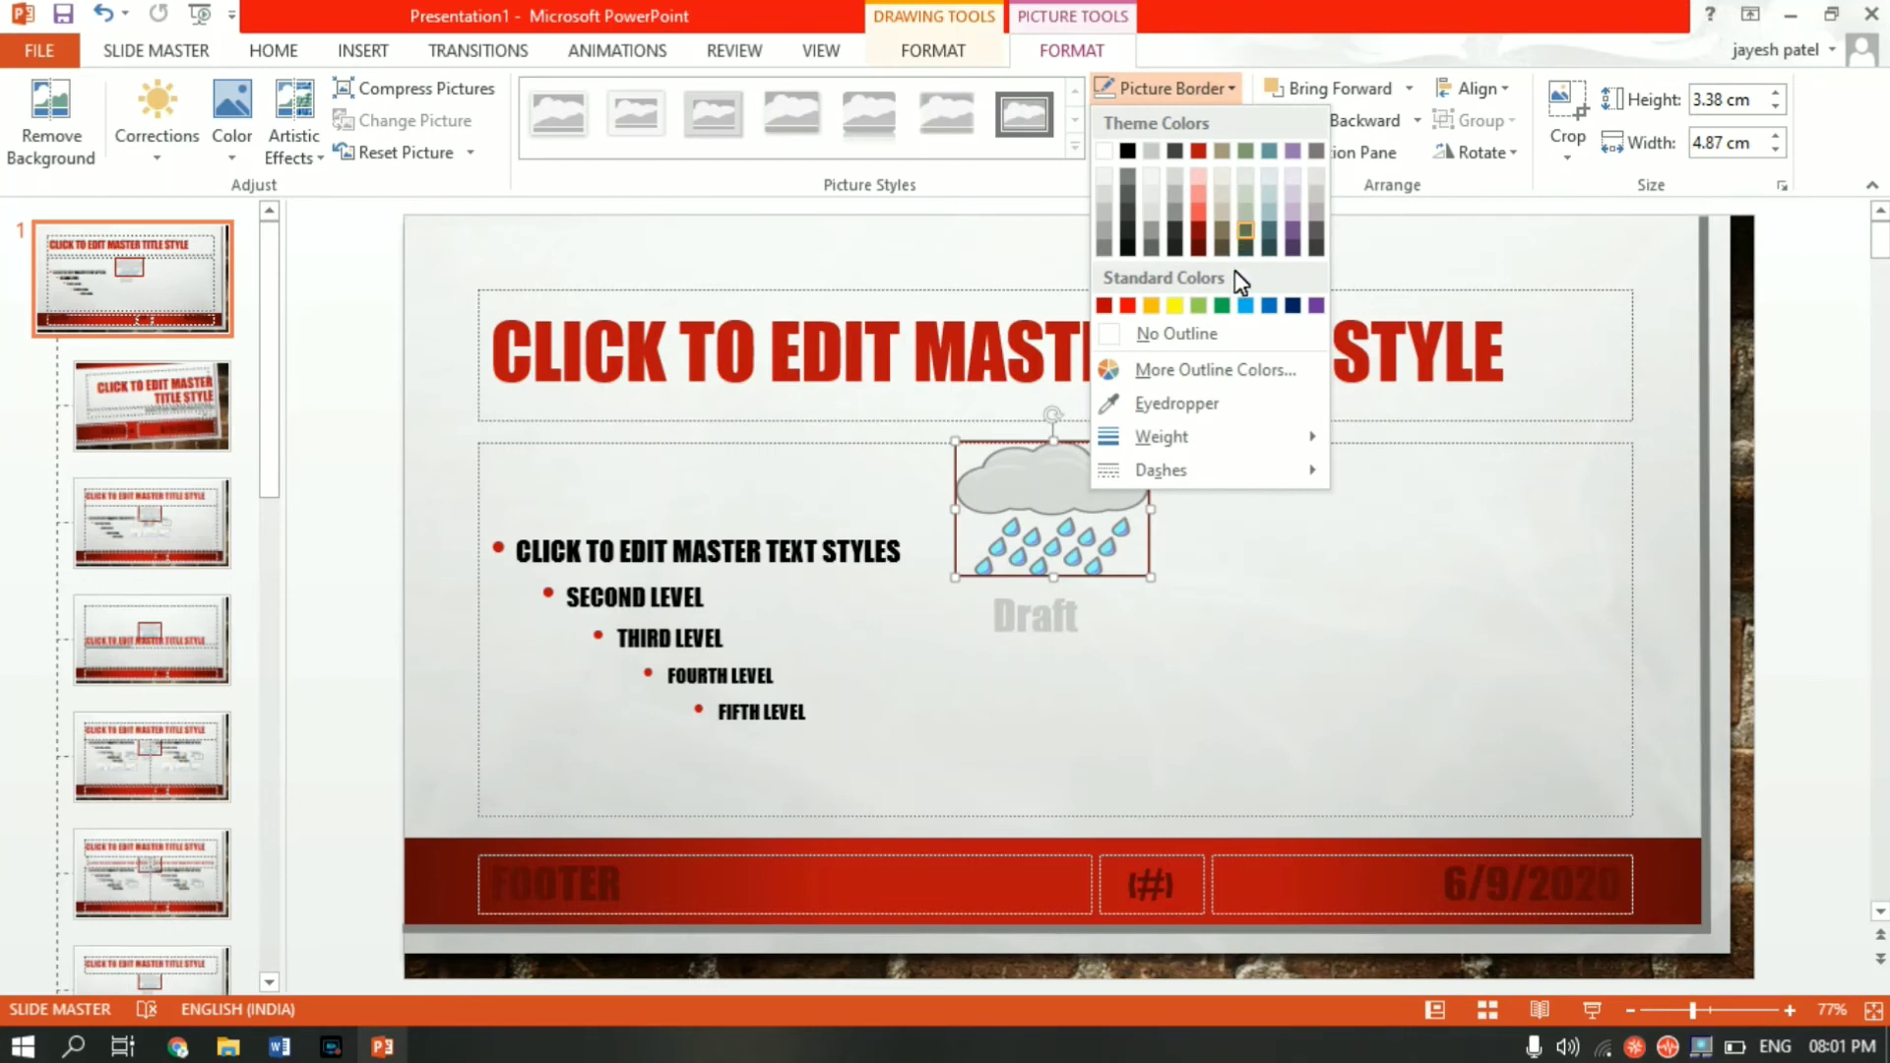
left_click(1188, 337)
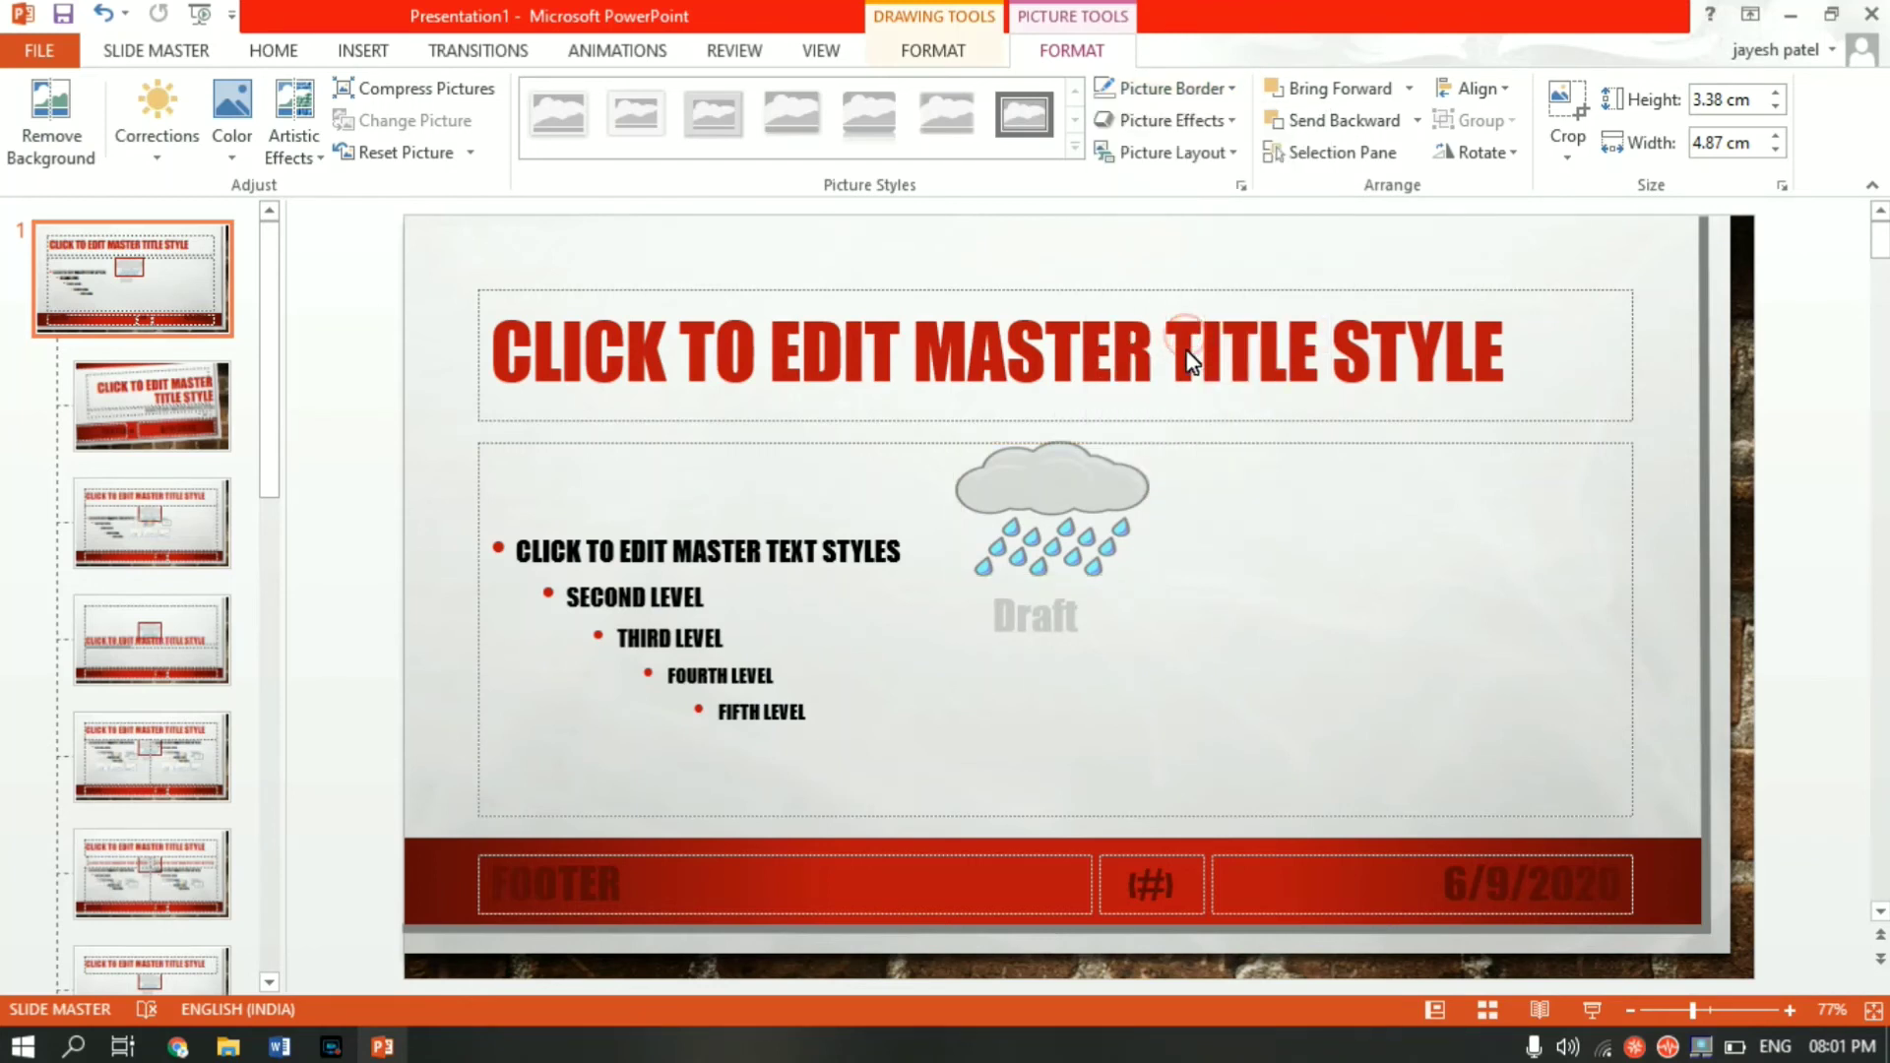
left_click(1381, 728)
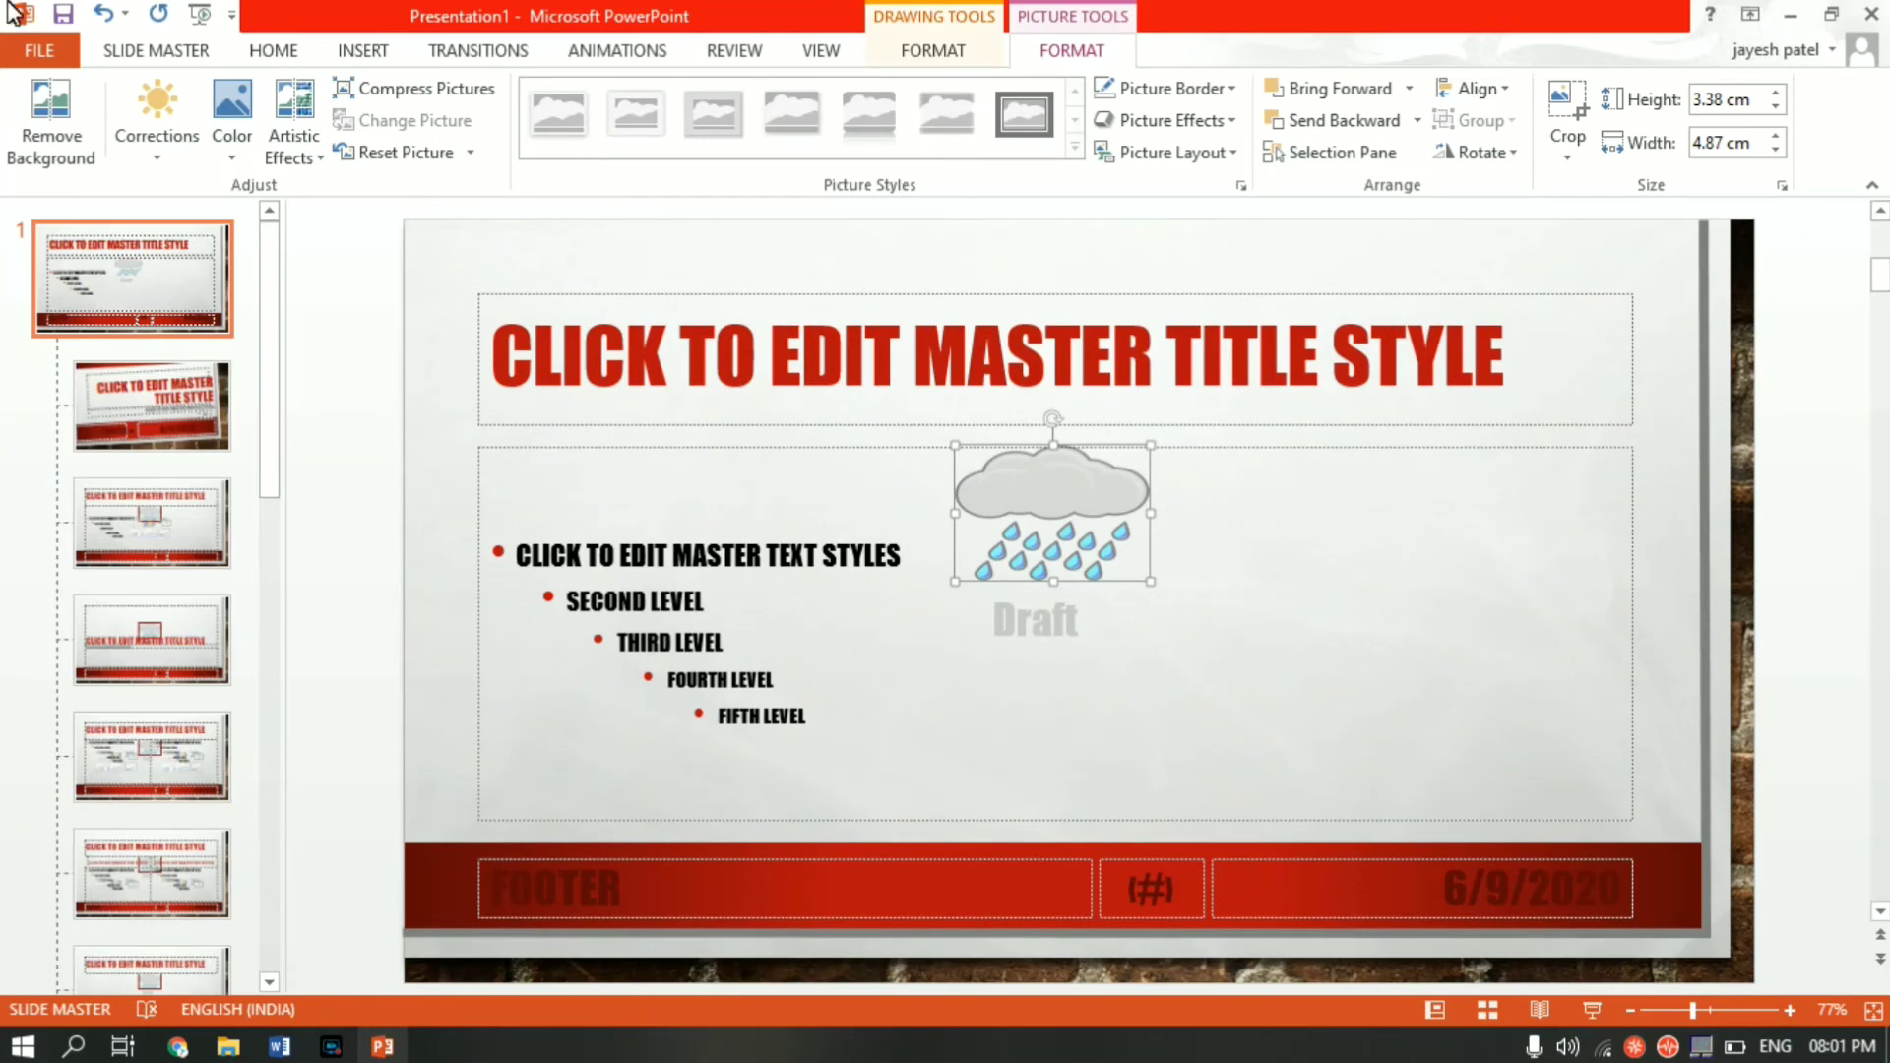
Collapse the ribbon and bring back the Slide Master tools.
key("Tab")
double_click(112, 55)
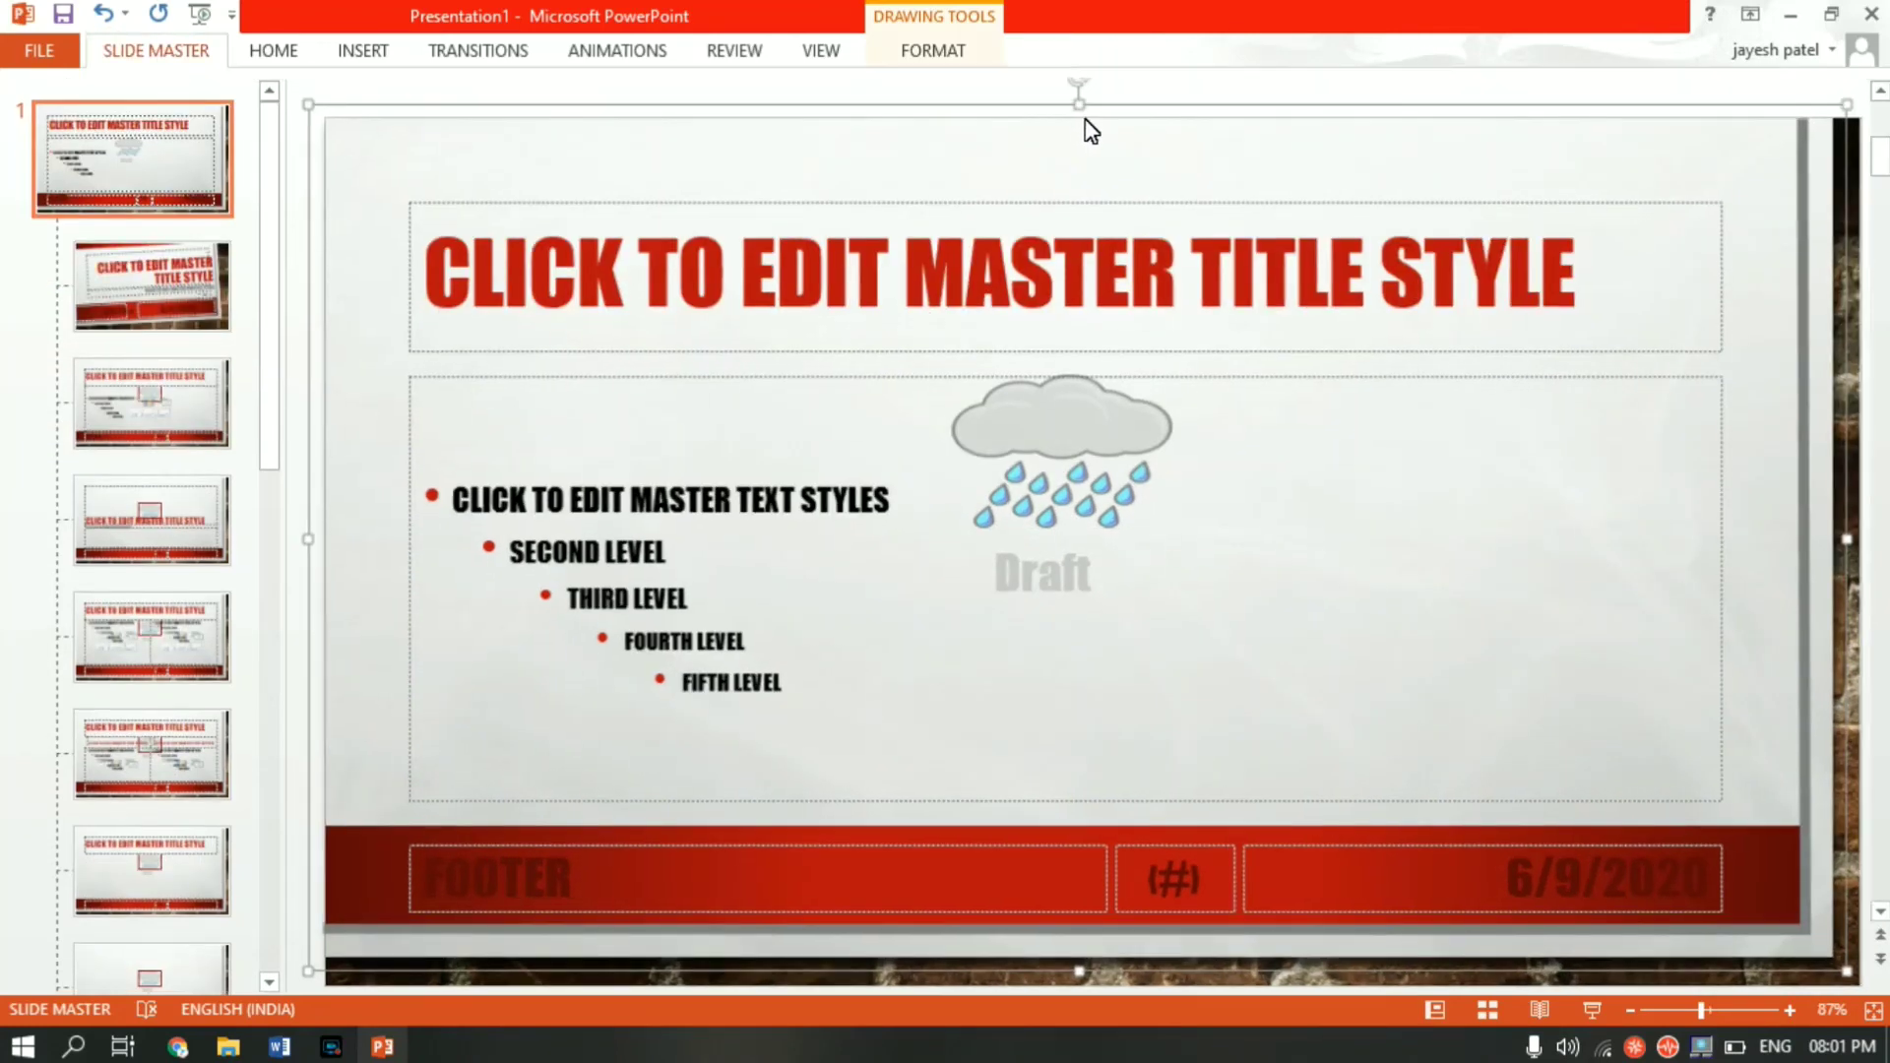
left_click(157, 50)
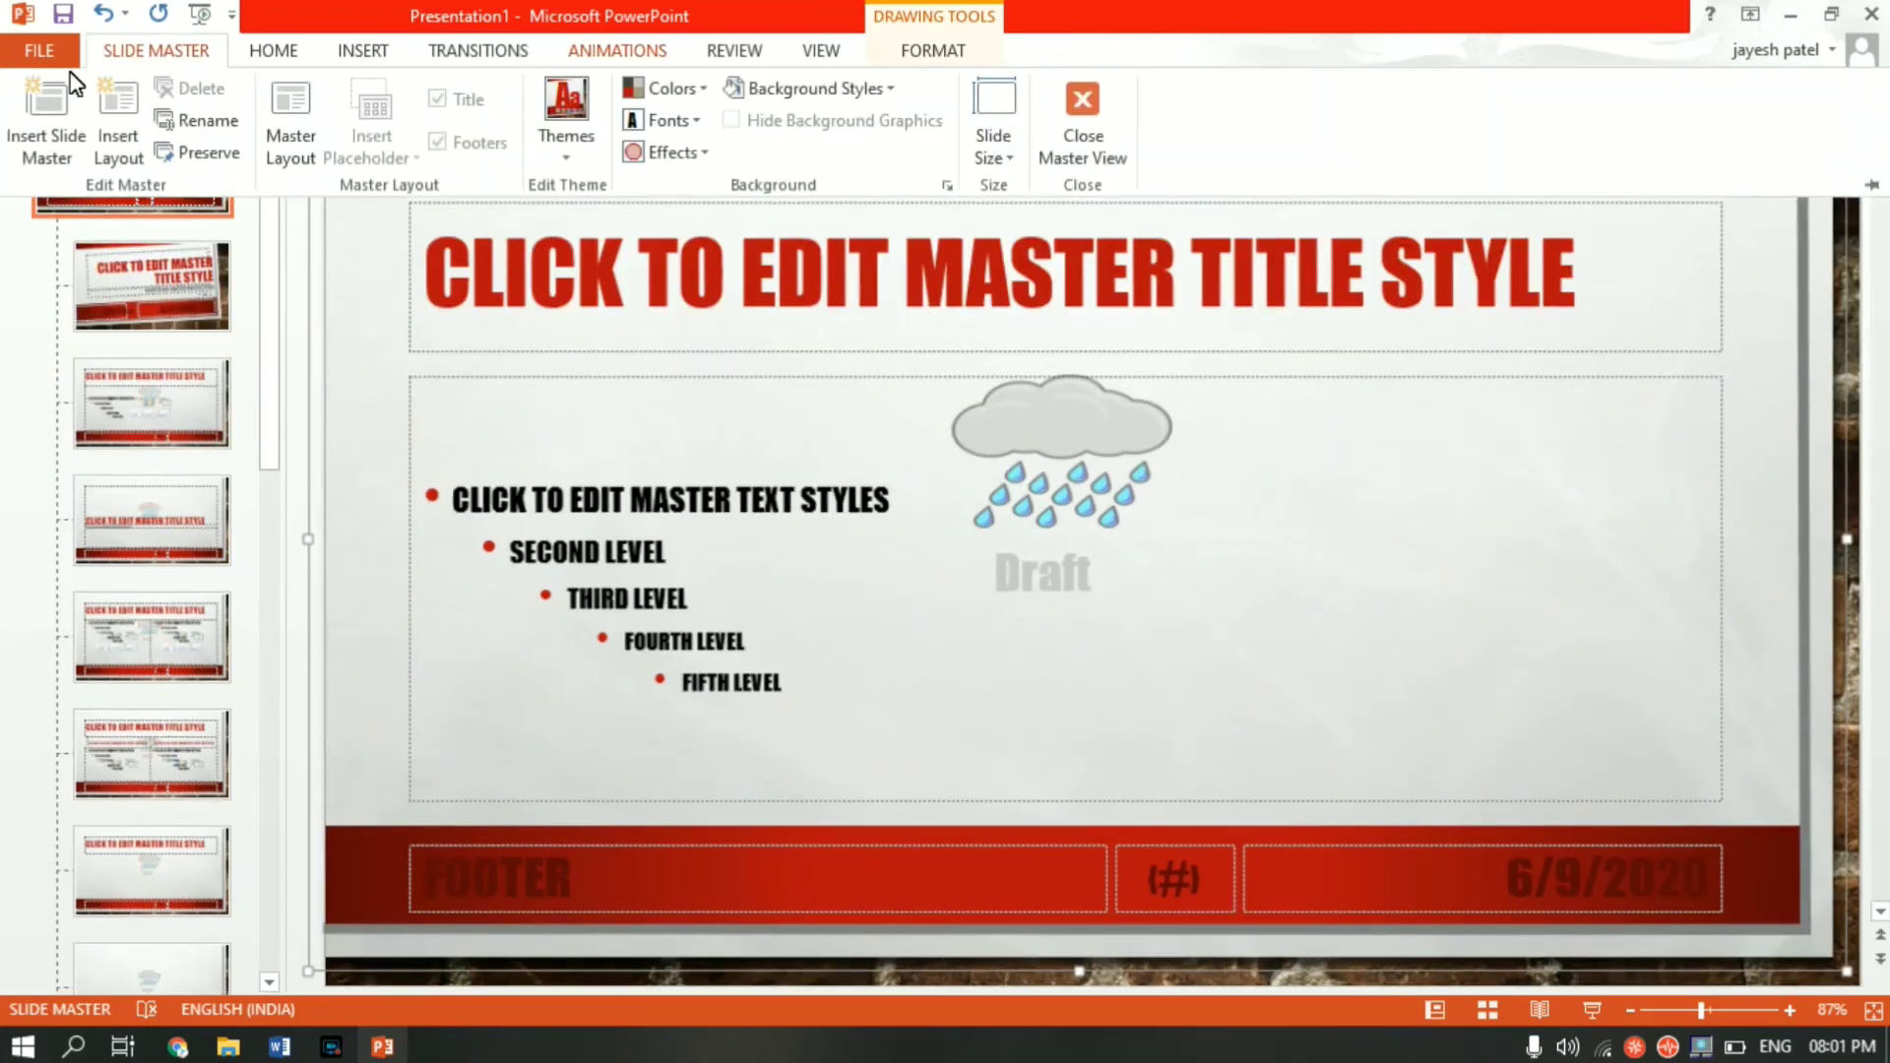
left_click(147, 51)
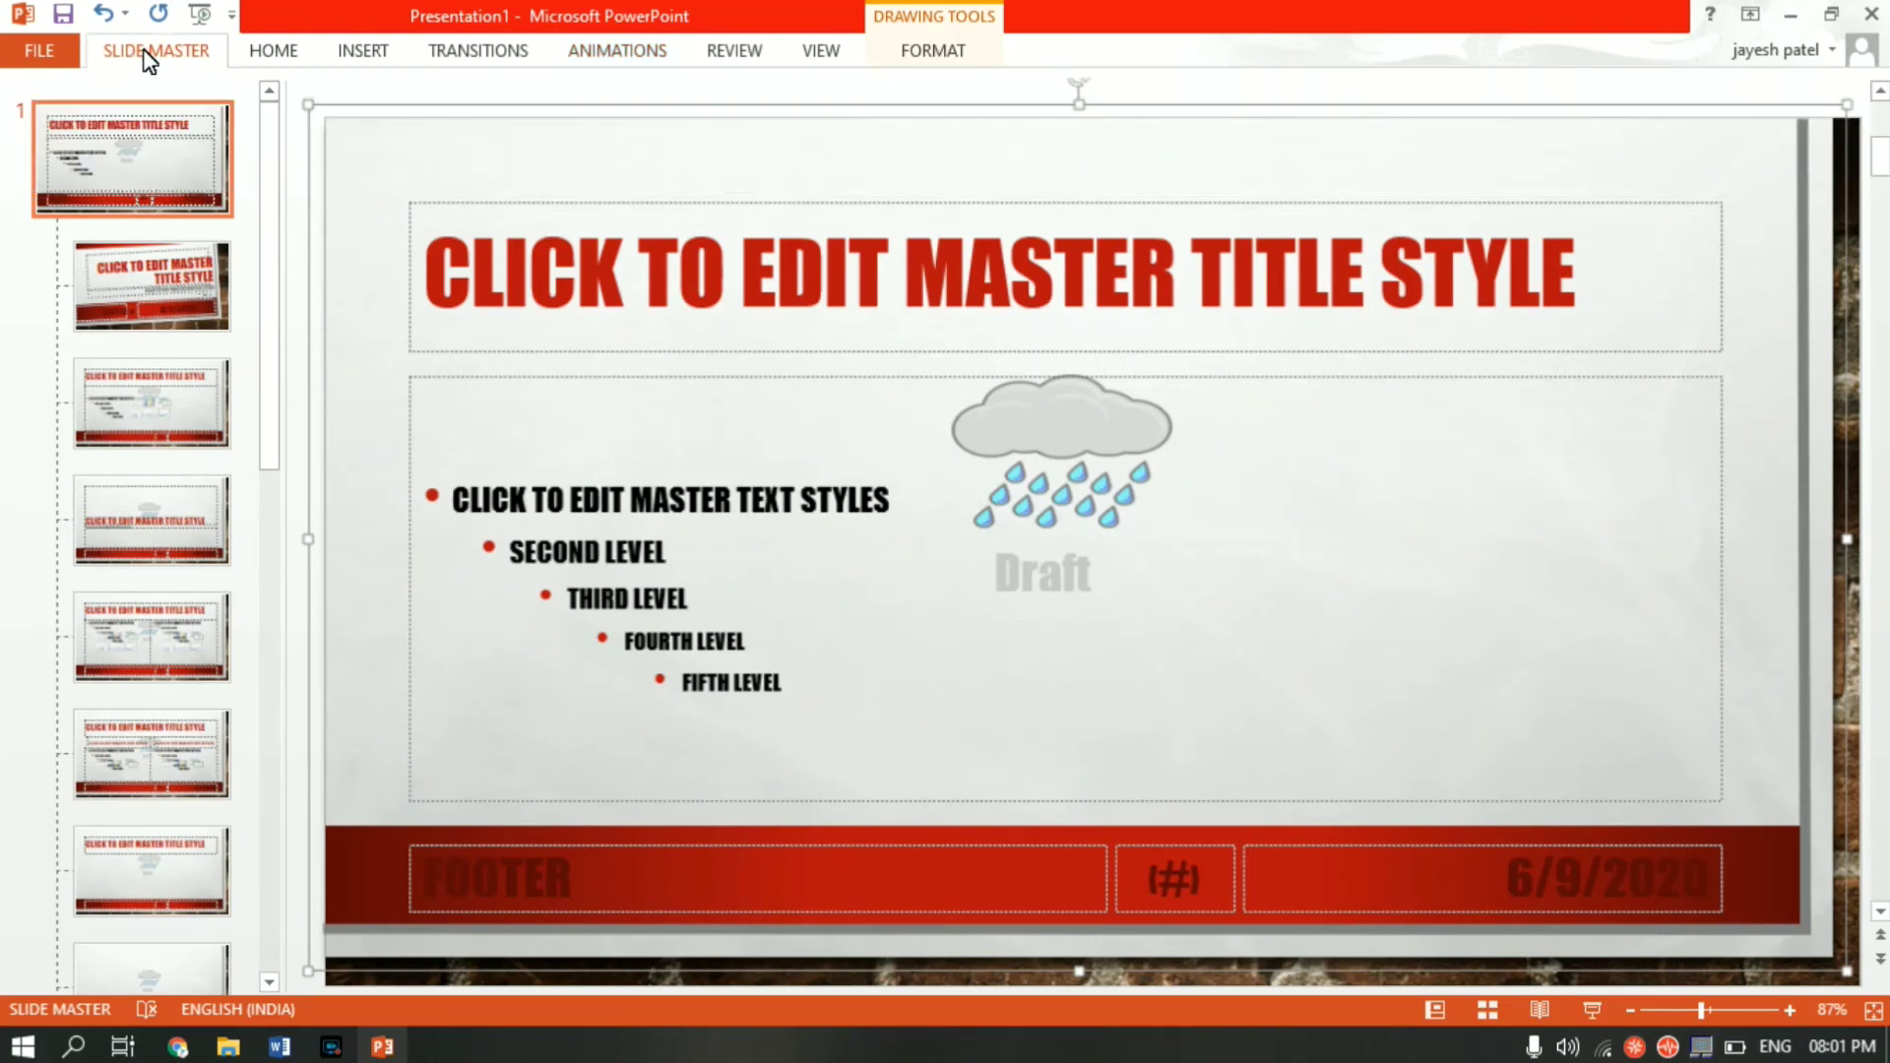
left_click(147, 51)
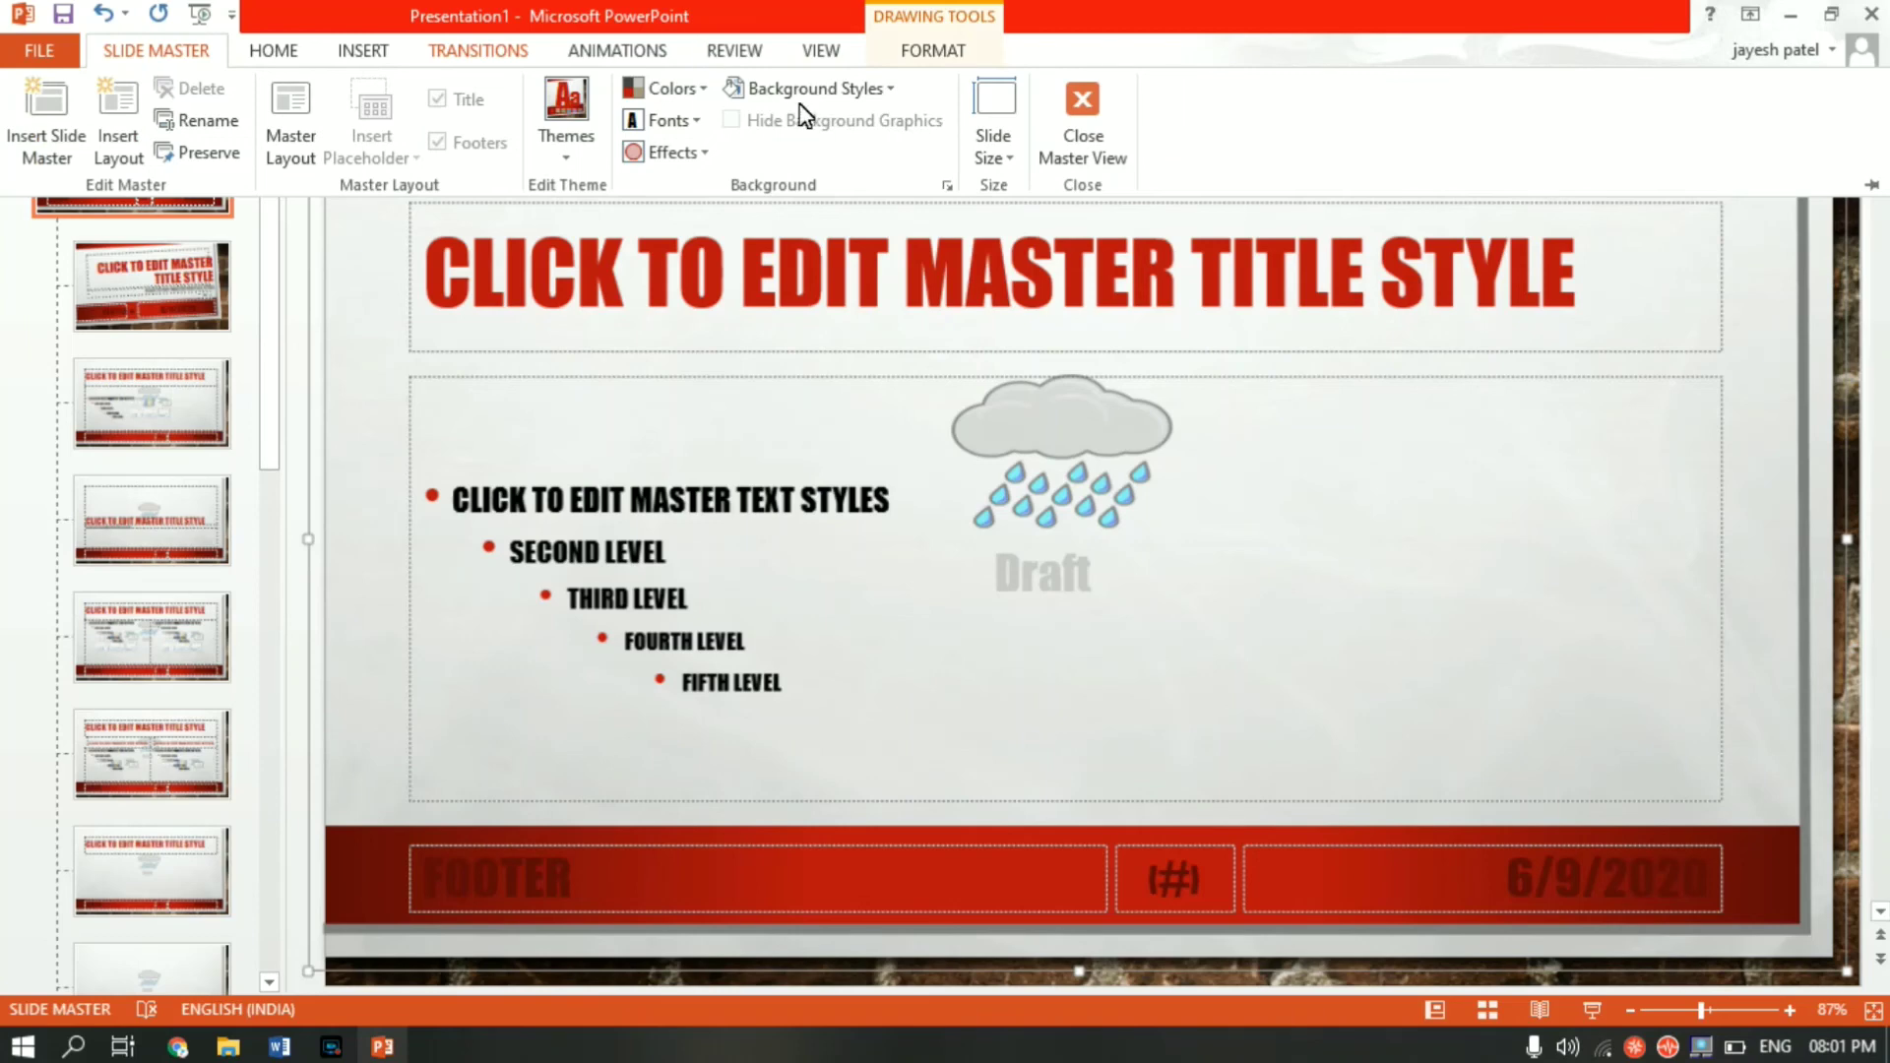
Close Master View and check slides 2, 3, 1 and 2 for the cloud and Draft watermark.
left_click(1086, 102)
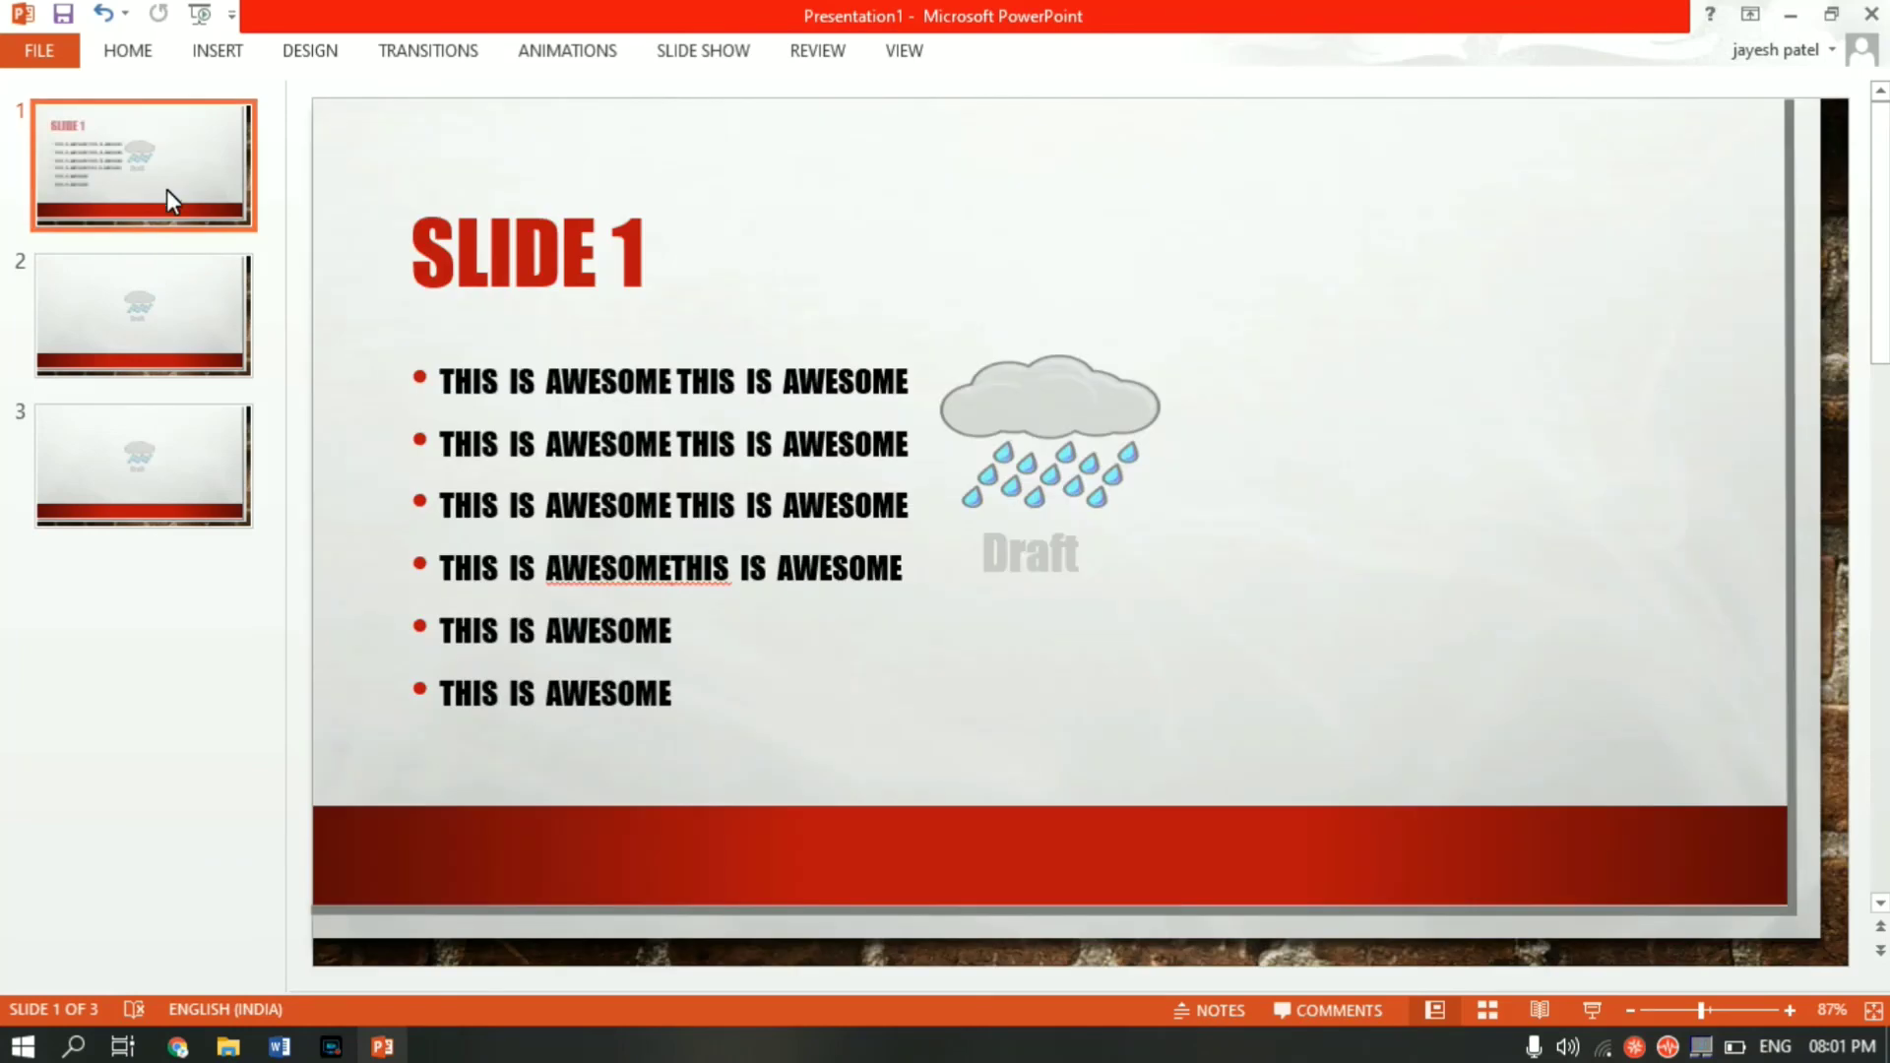
left_click(210, 331)
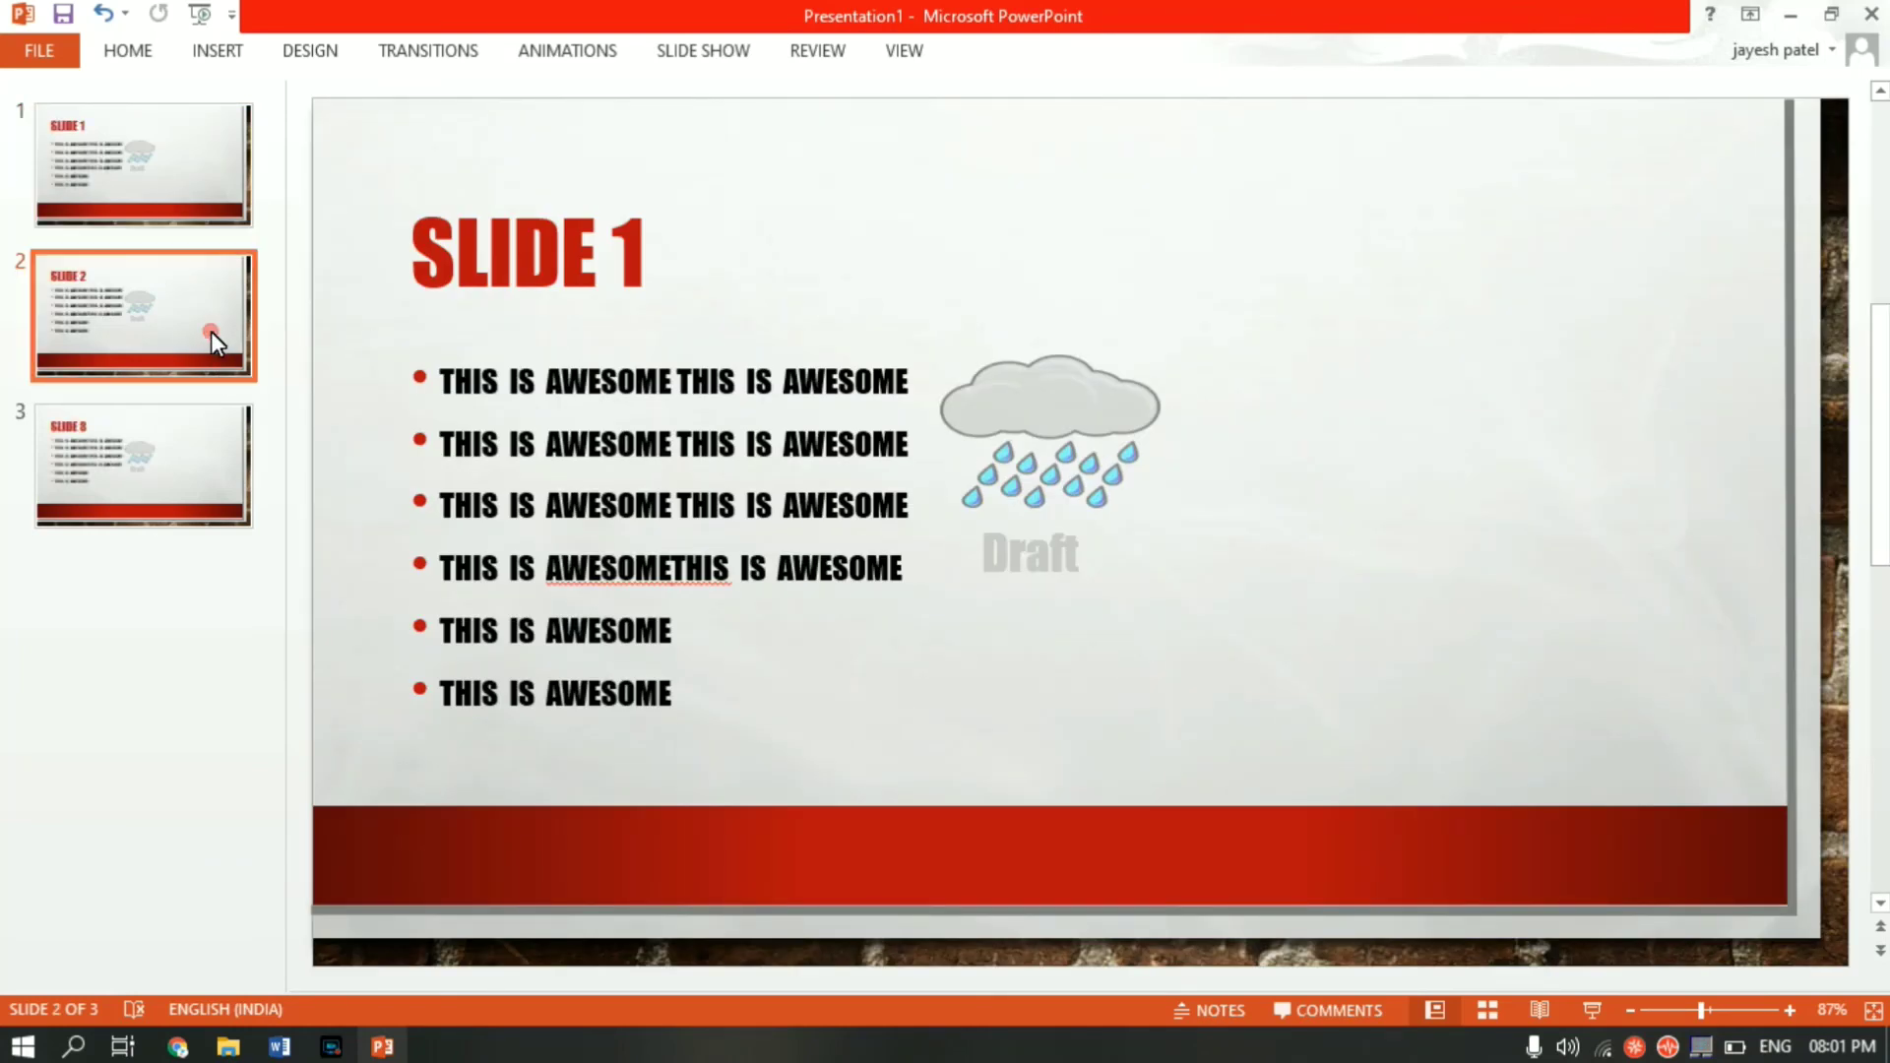
left_click(211, 443)
left_click(160, 198)
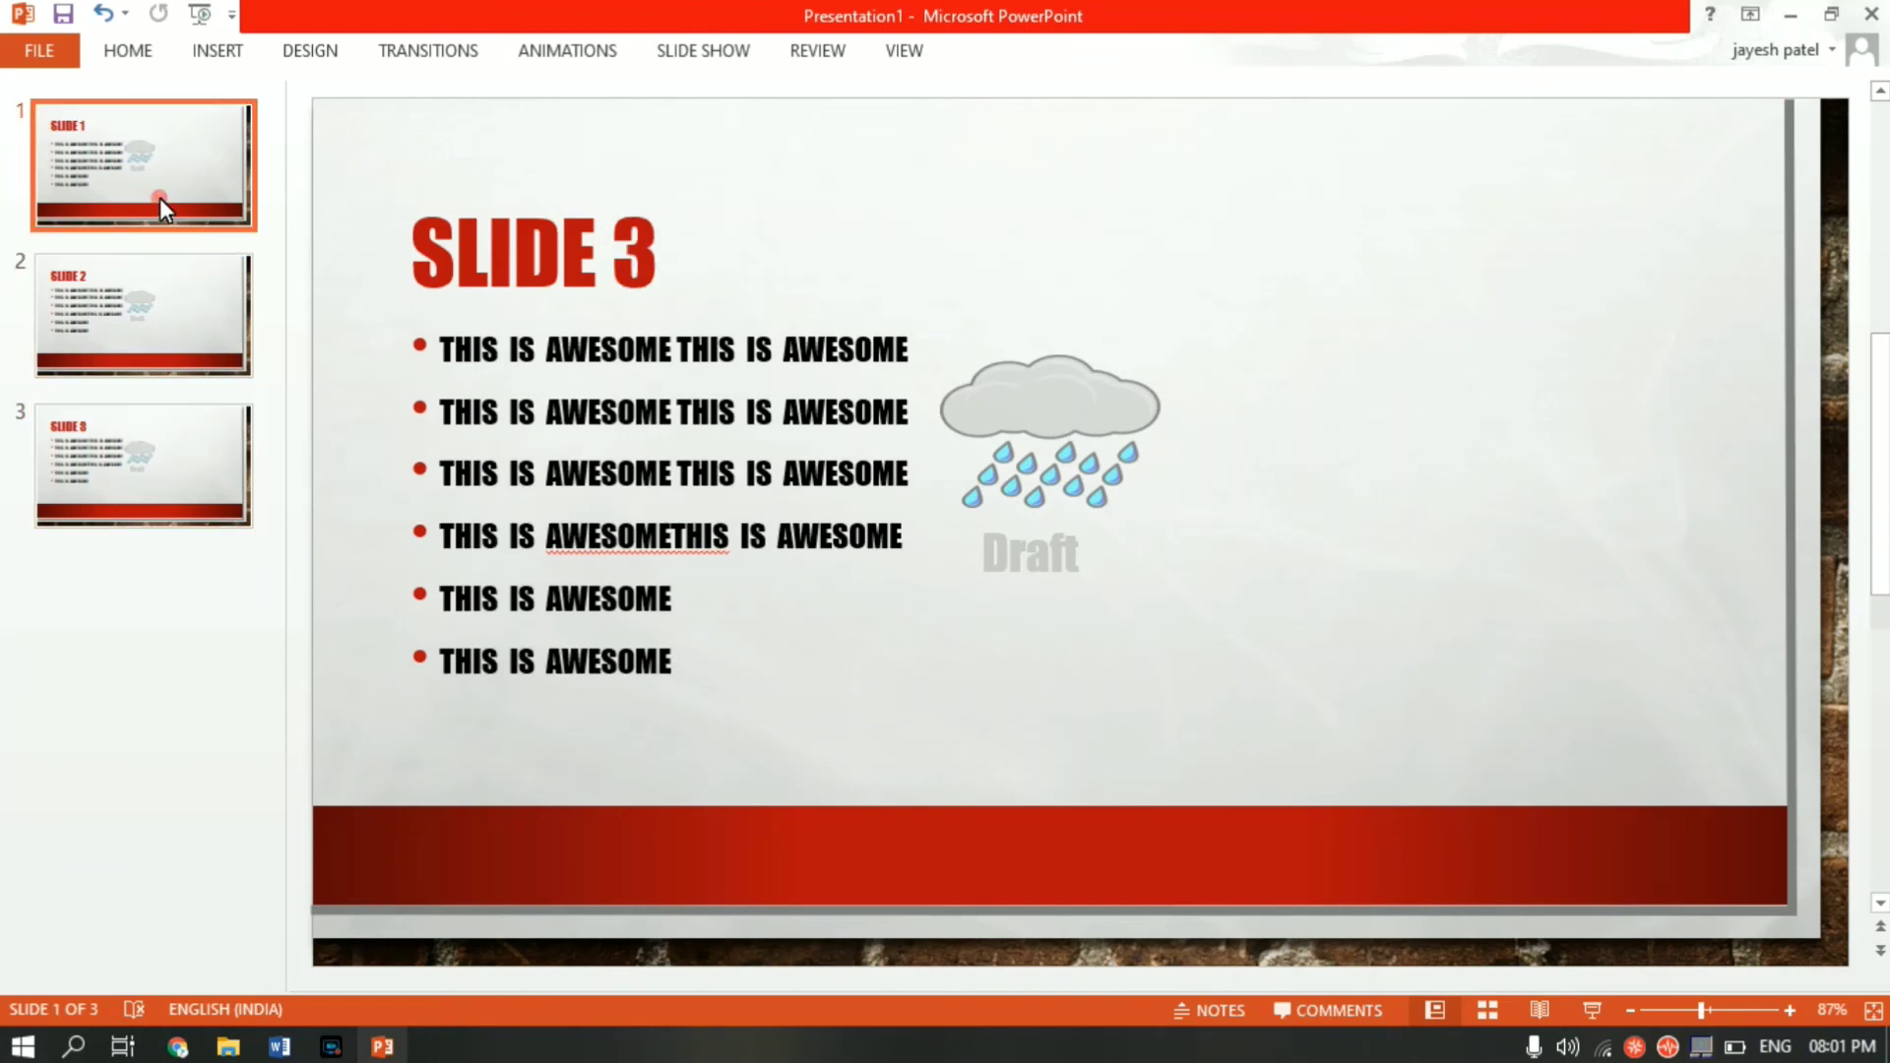
left_click(174, 265)
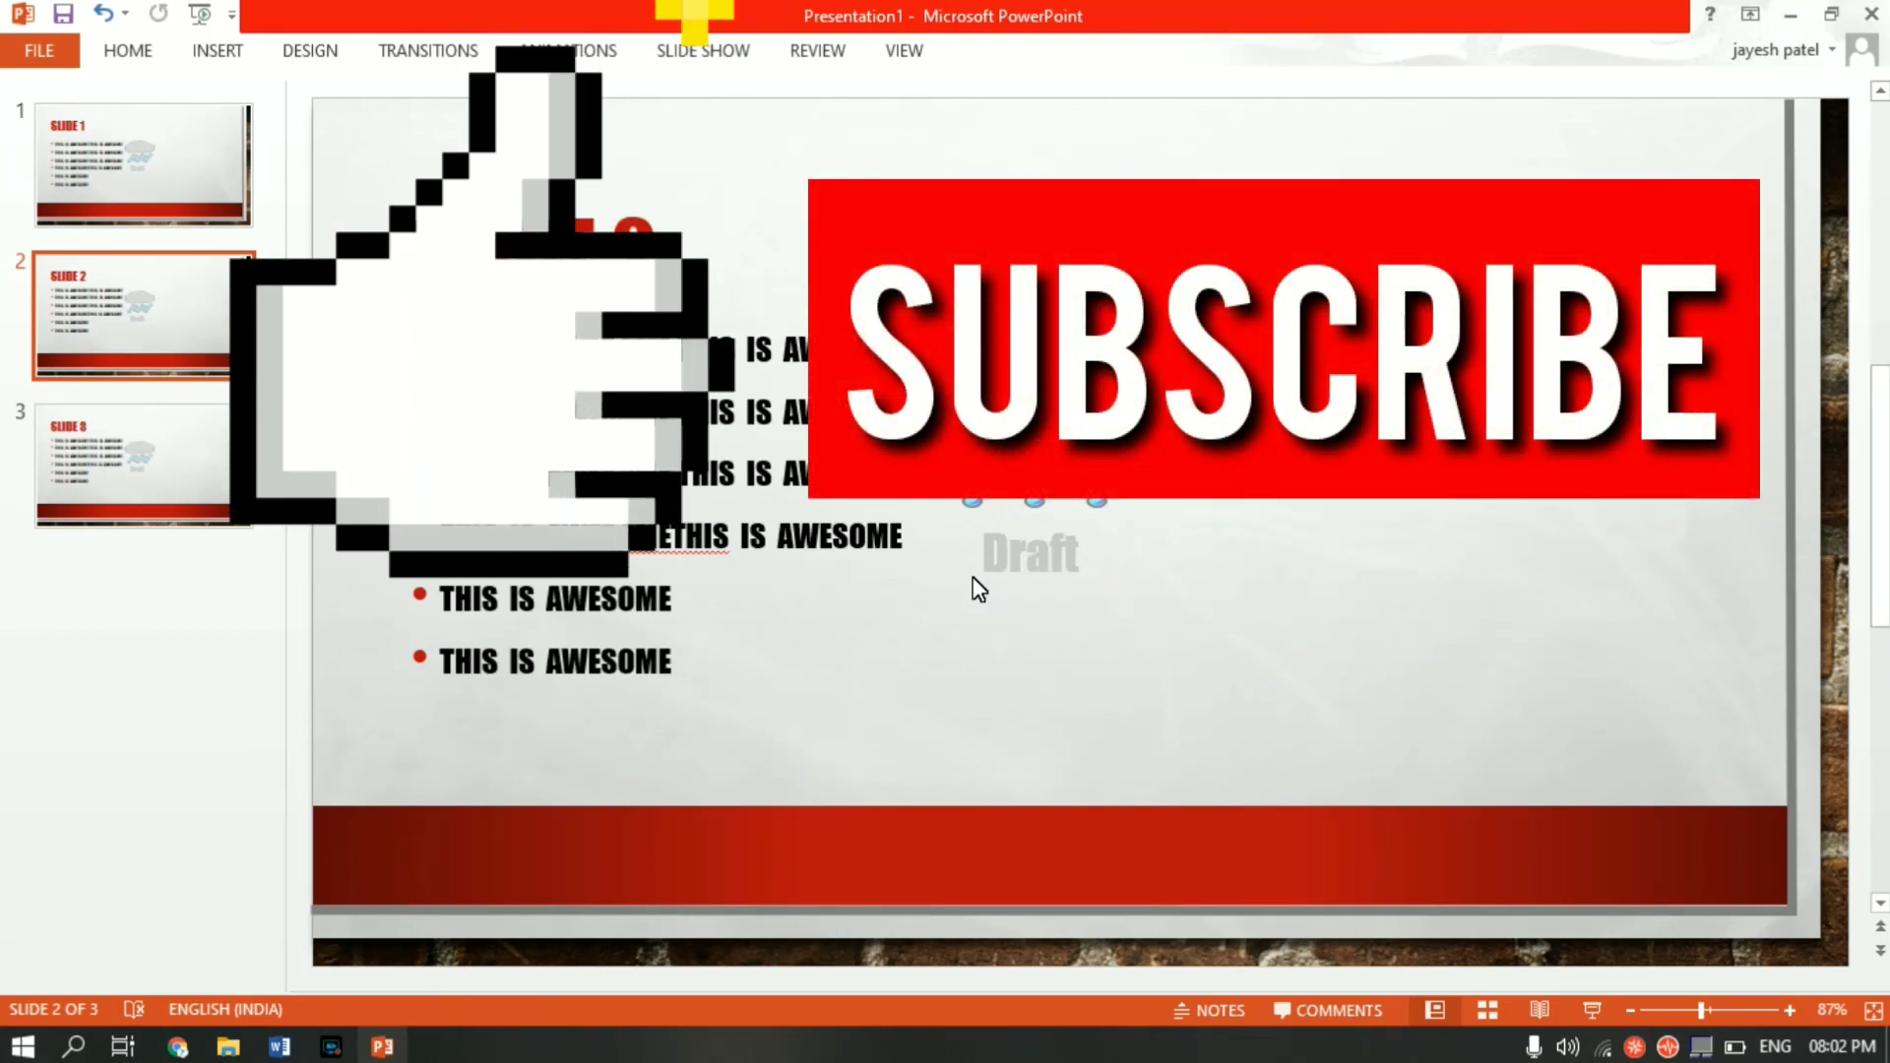
mouse_move(382, 1046)
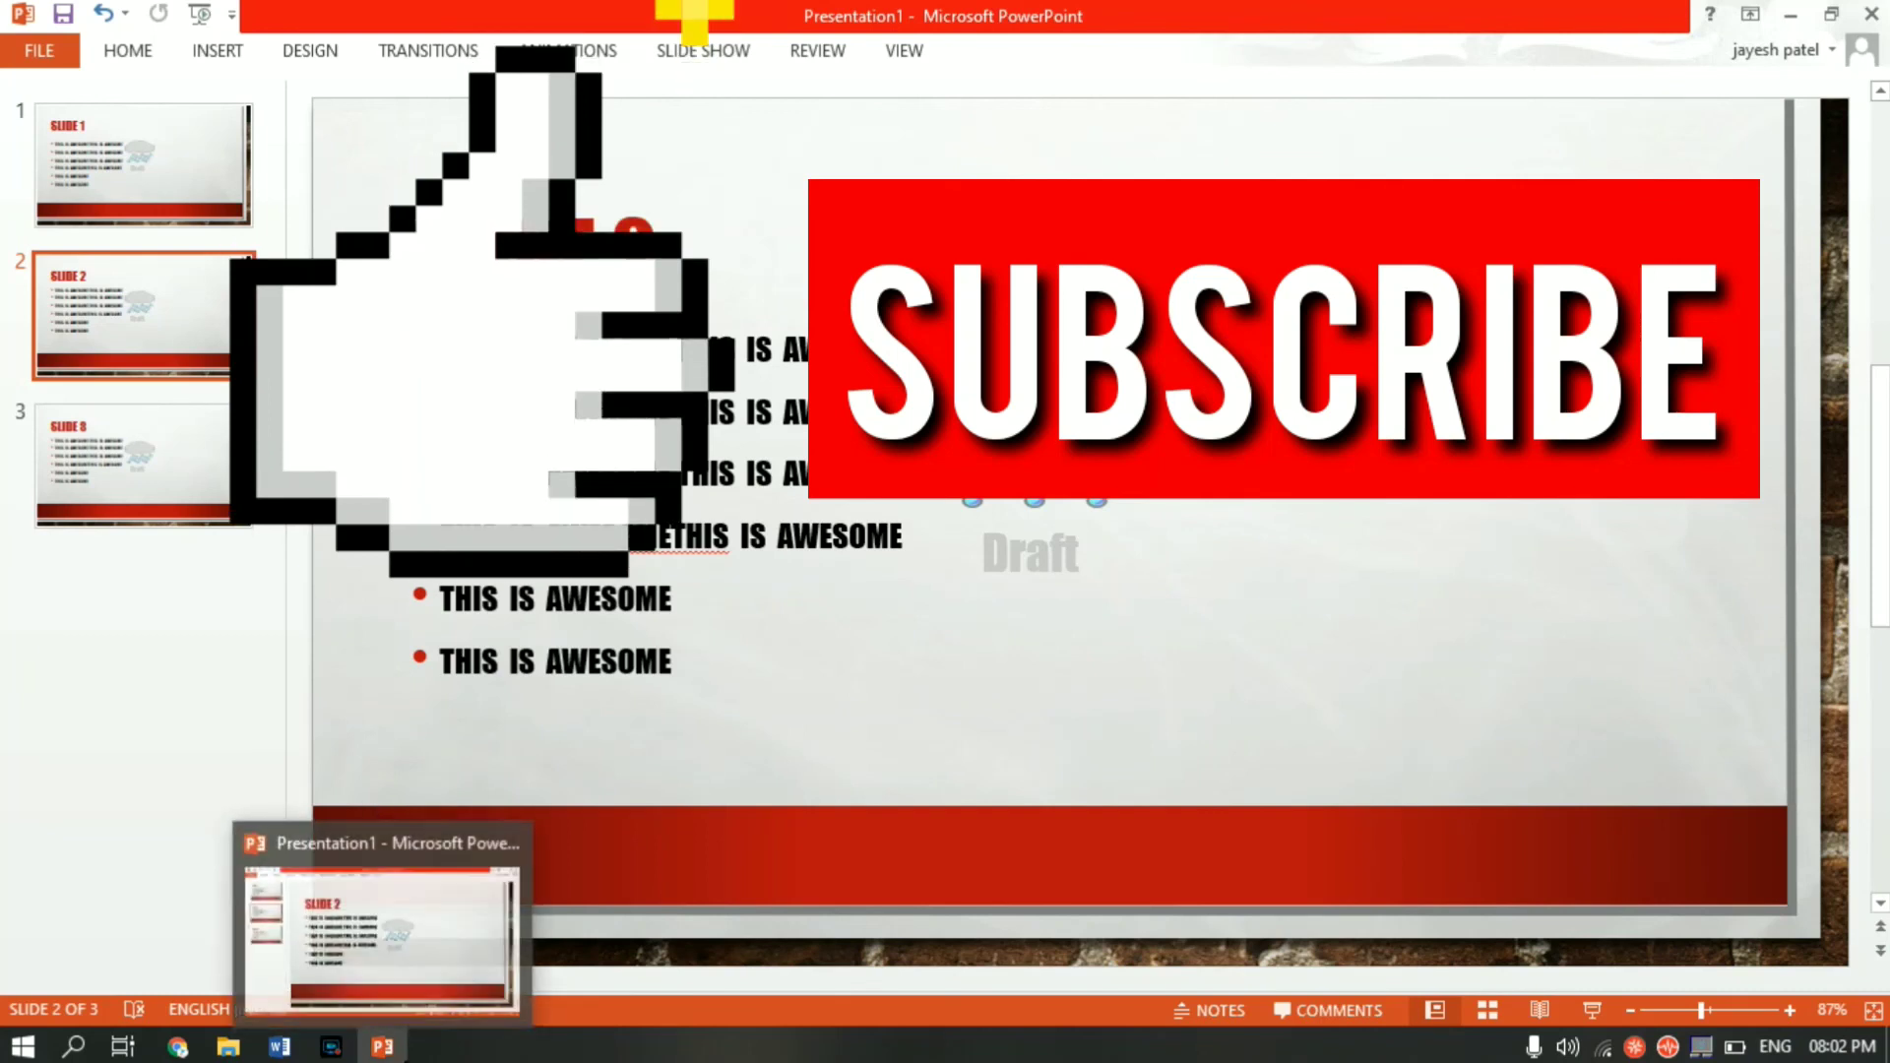